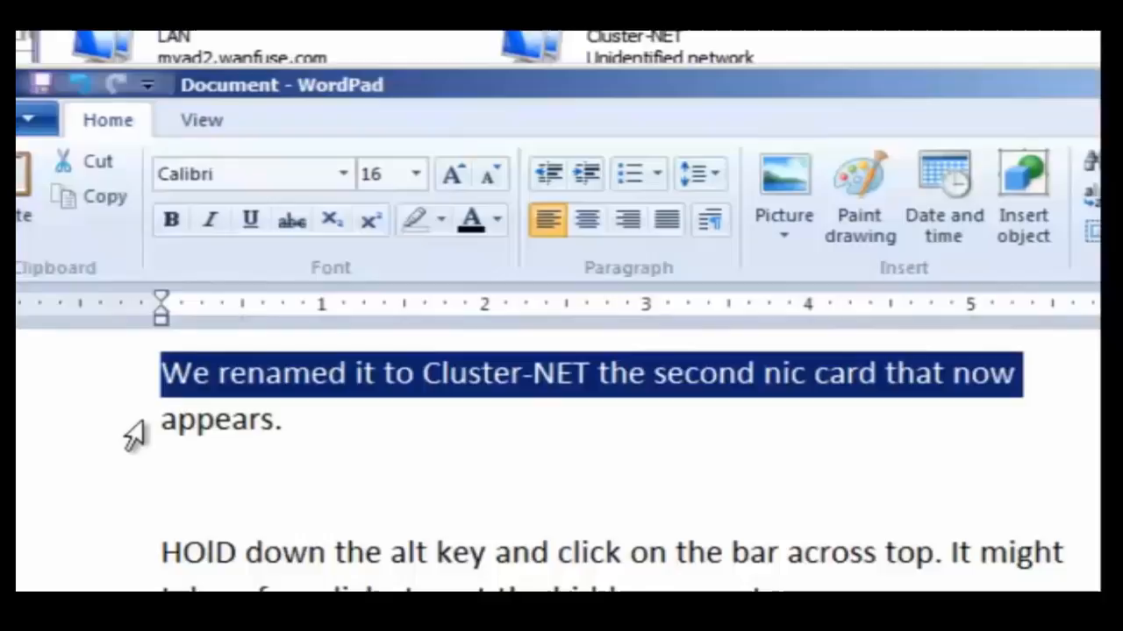
# - Delete the WordPad note about renaming the second NIC to Cluster-NET, and highlight the instruction about the hidden menu
pyautogui.press('Right')
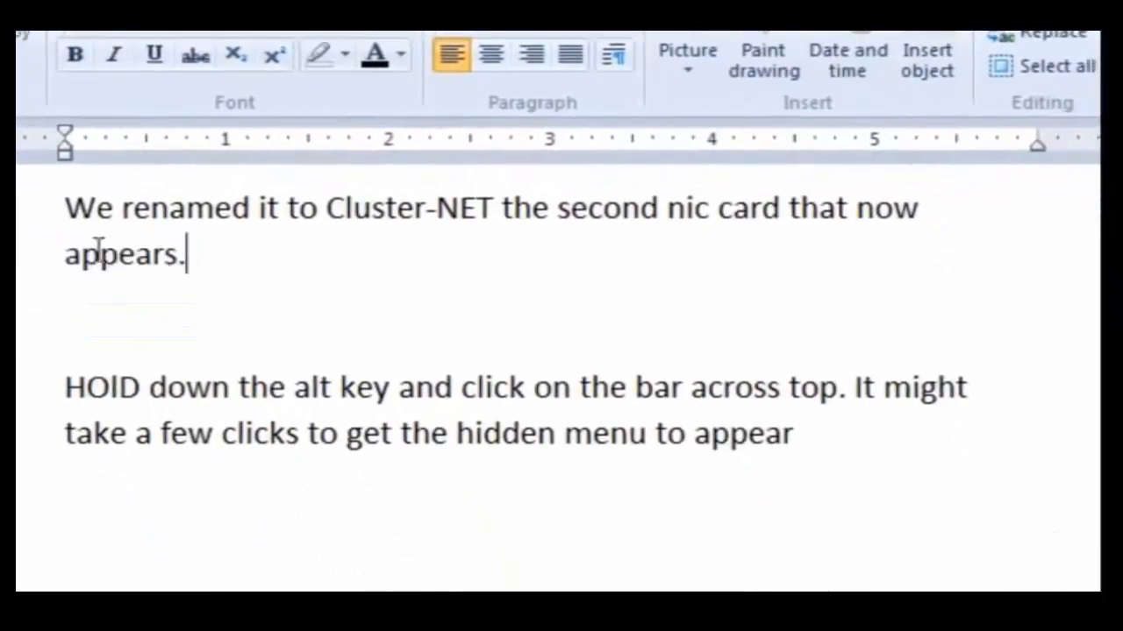
pyautogui.doubleClick(35, 233)
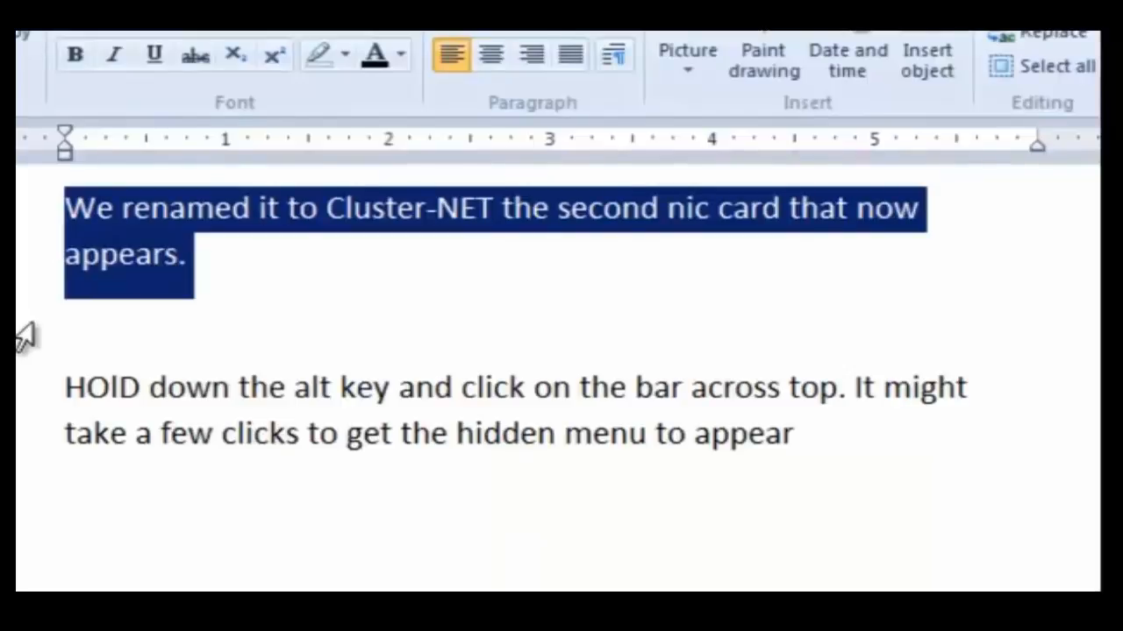
pyautogui.press('Delete')
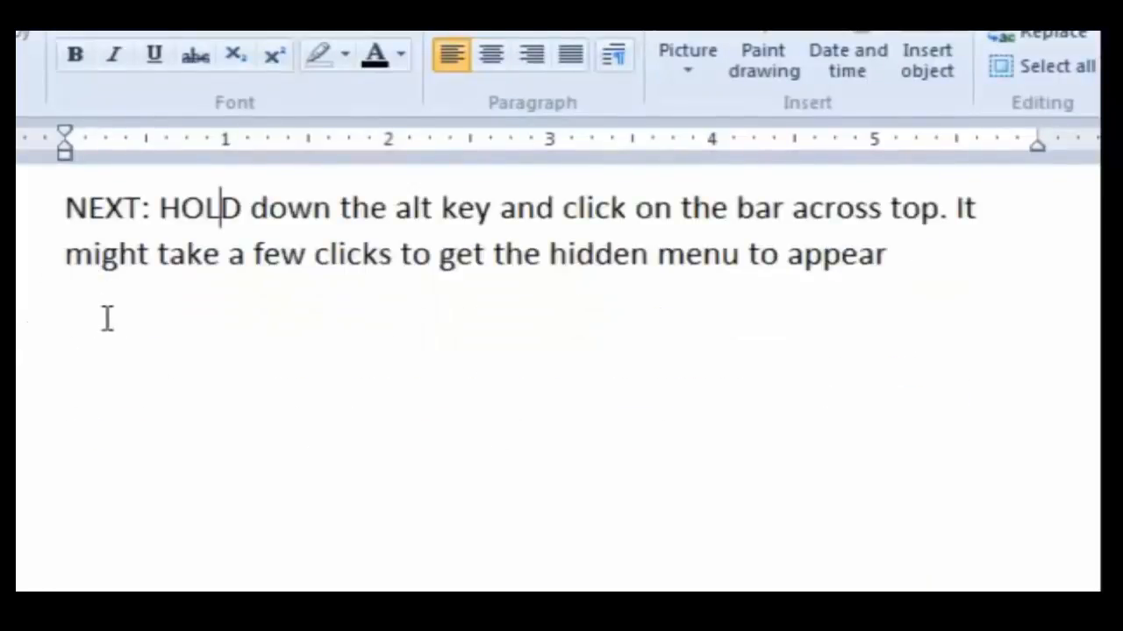
pyautogui.moveTo(35, 220); pyautogui.dragTo(42, 261)
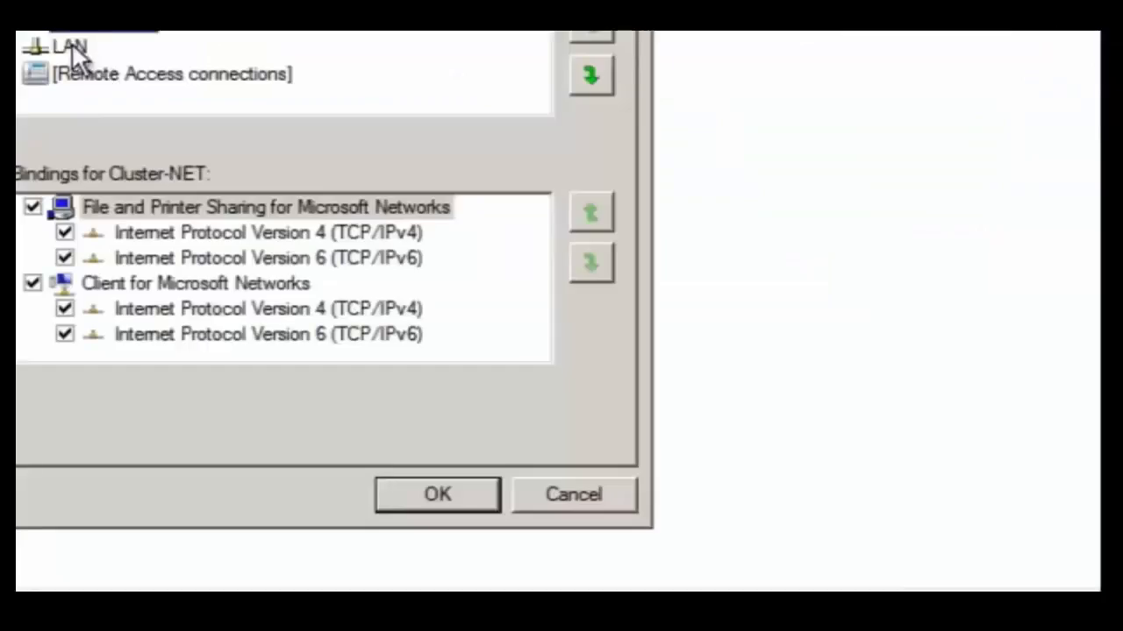
# - In the network Advanced Settings, move LAN above Cluster-NET in the connection order and select its Client for Microsoft Networks binding
pyautogui.click(70, 46)
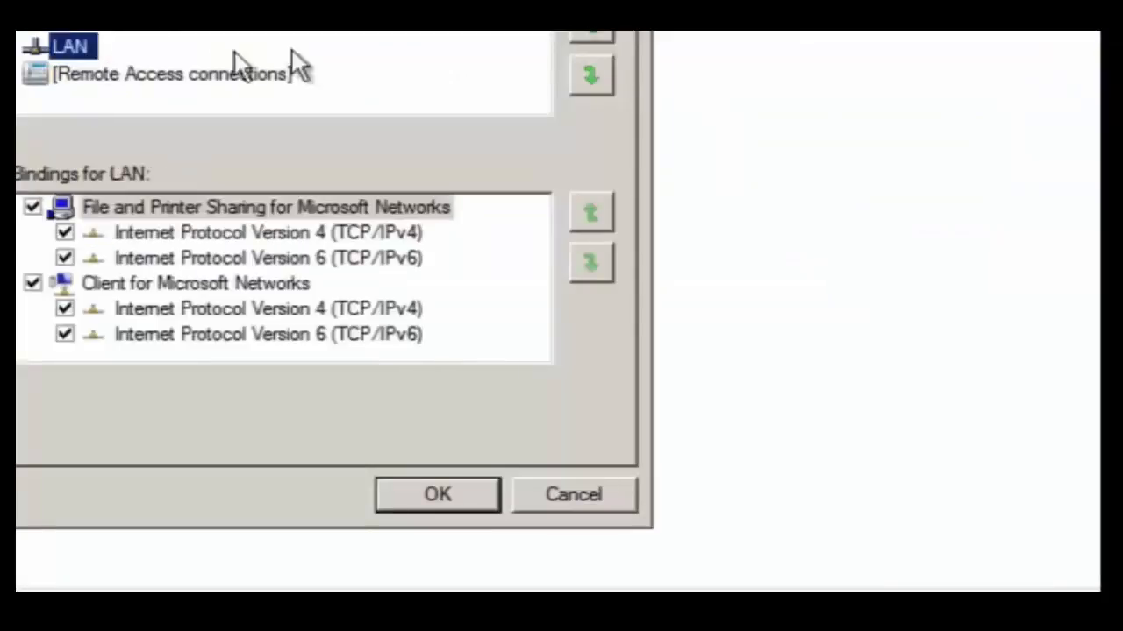
pyautogui.click(590, 40)
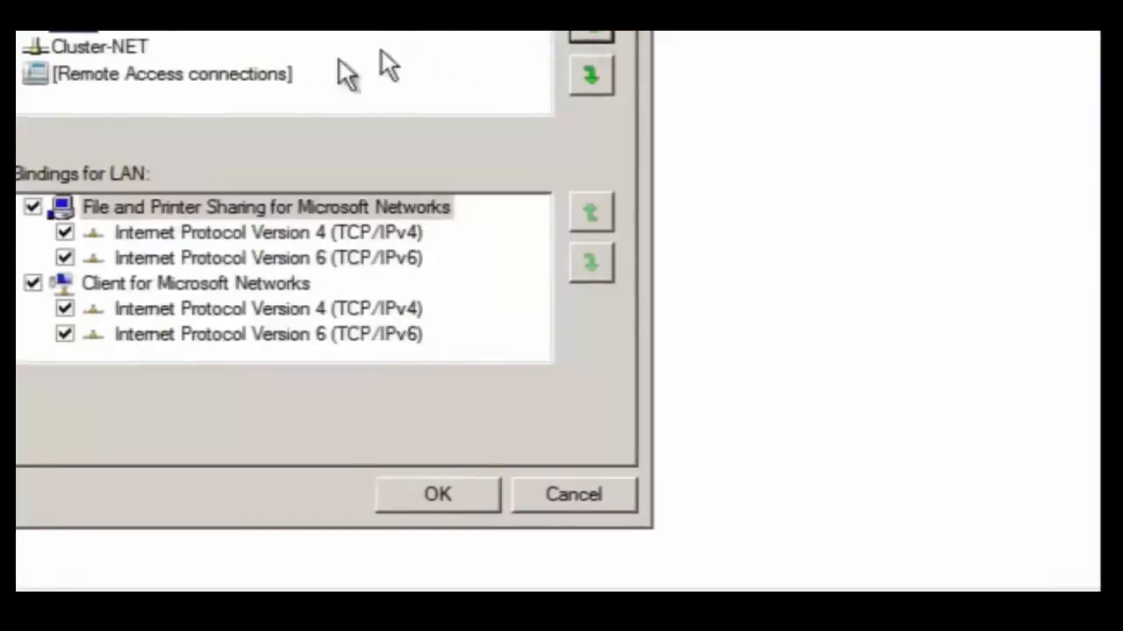
pyautogui.click(224, 282)
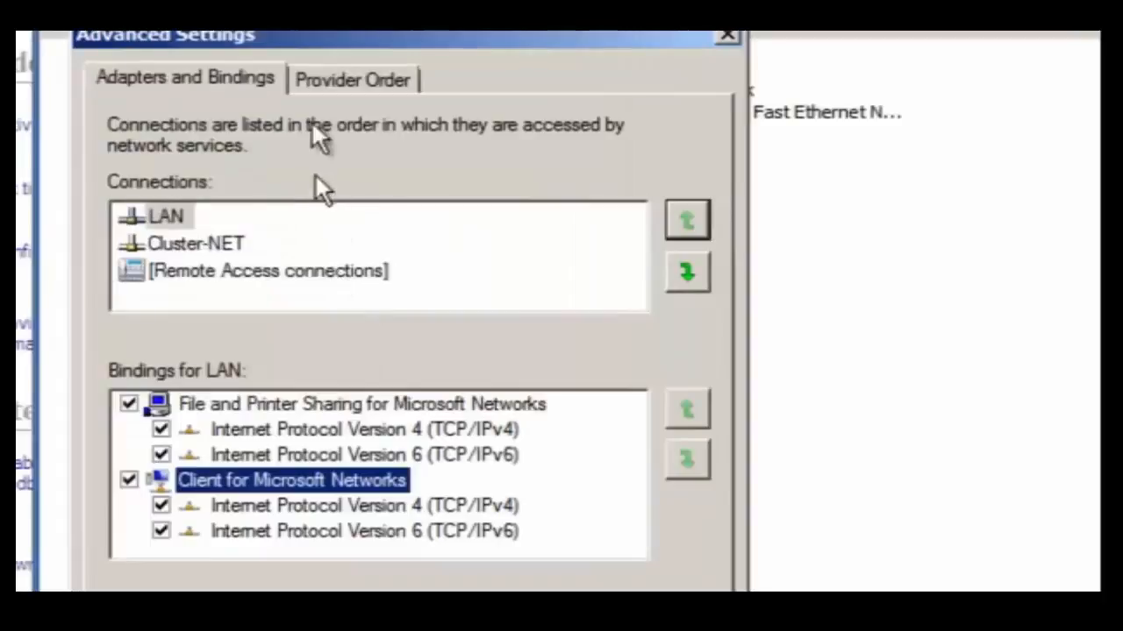
# - Move Microsoft Windows Network above the Remote Desktop Session Host provider in the provider order and apply the advanced settings
pyautogui.click(323, 80)
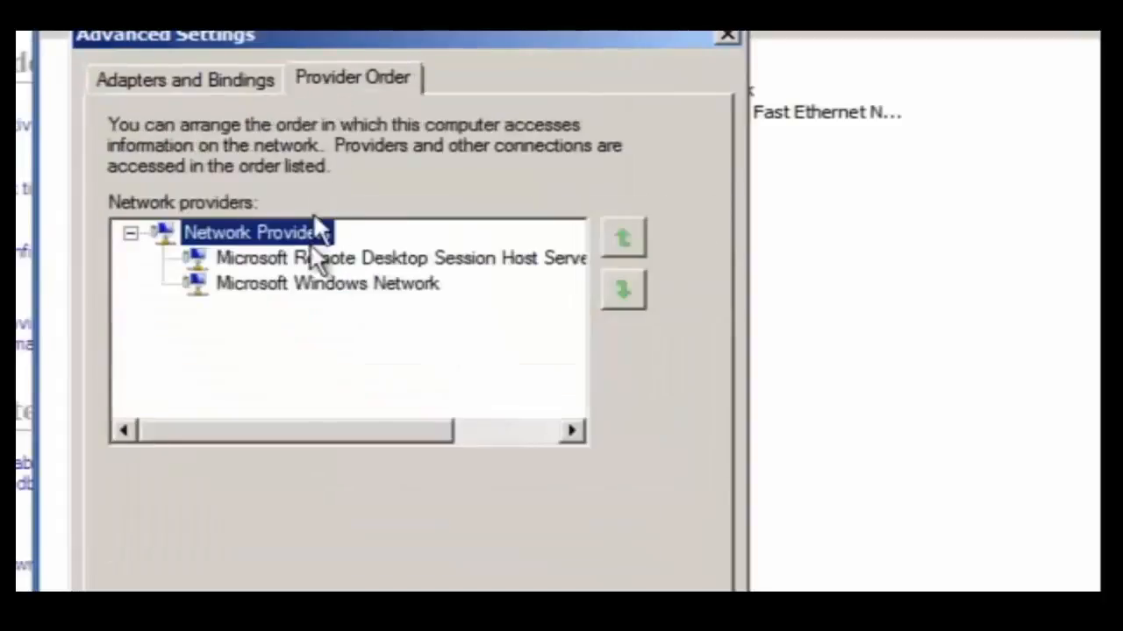
pyautogui.click(307, 285)
pyautogui.click(622, 238)
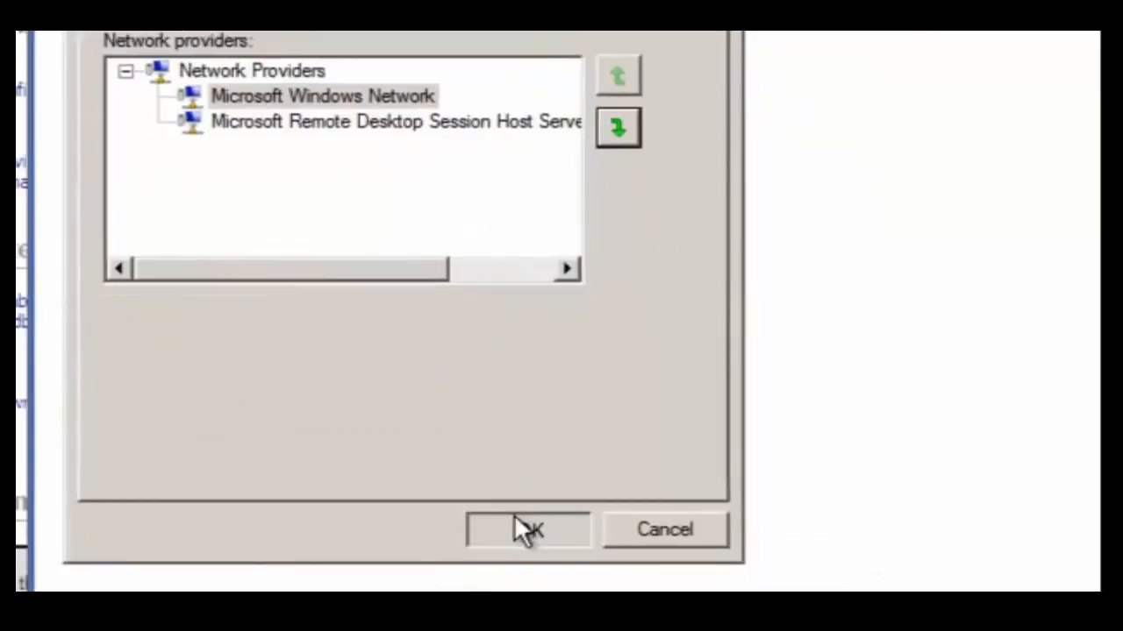
pyautogui.click(528, 588)
# - On SQL-SRV-05, open the network adapter connections and rename Local Area Connection to Cluster-NET
pyautogui.press('super')
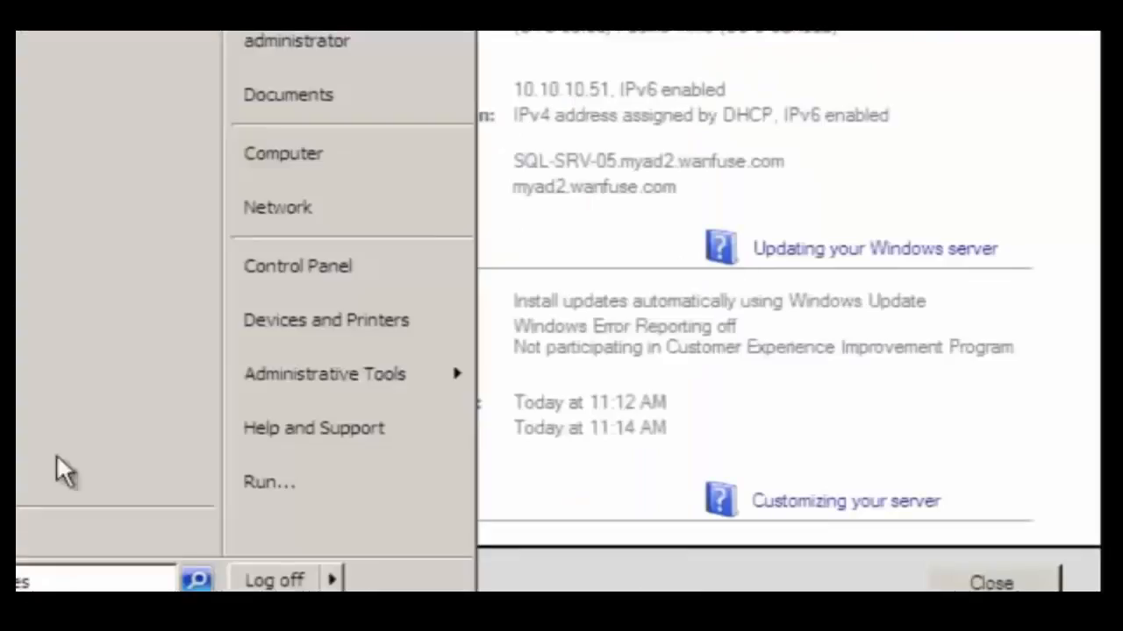
pyautogui.rightClick(323, 217)
pyautogui.click(339, 233)
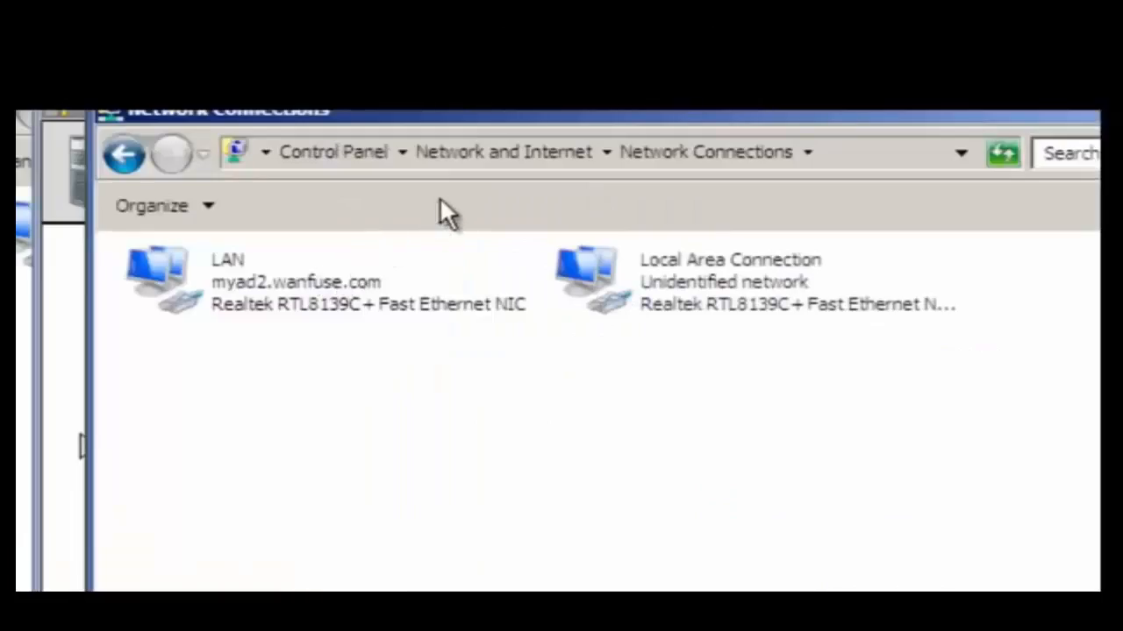
pyautogui.click(667, 277)
pyautogui.rightClick(664, 265)
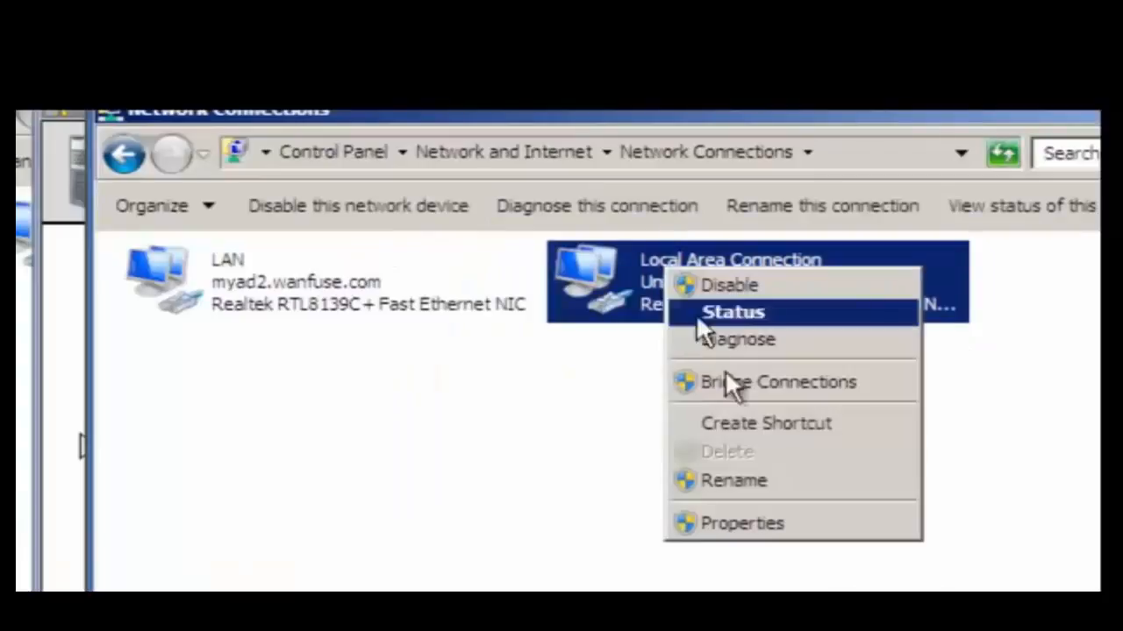
pyautogui.click(743, 476)
pyautogui.write('C')
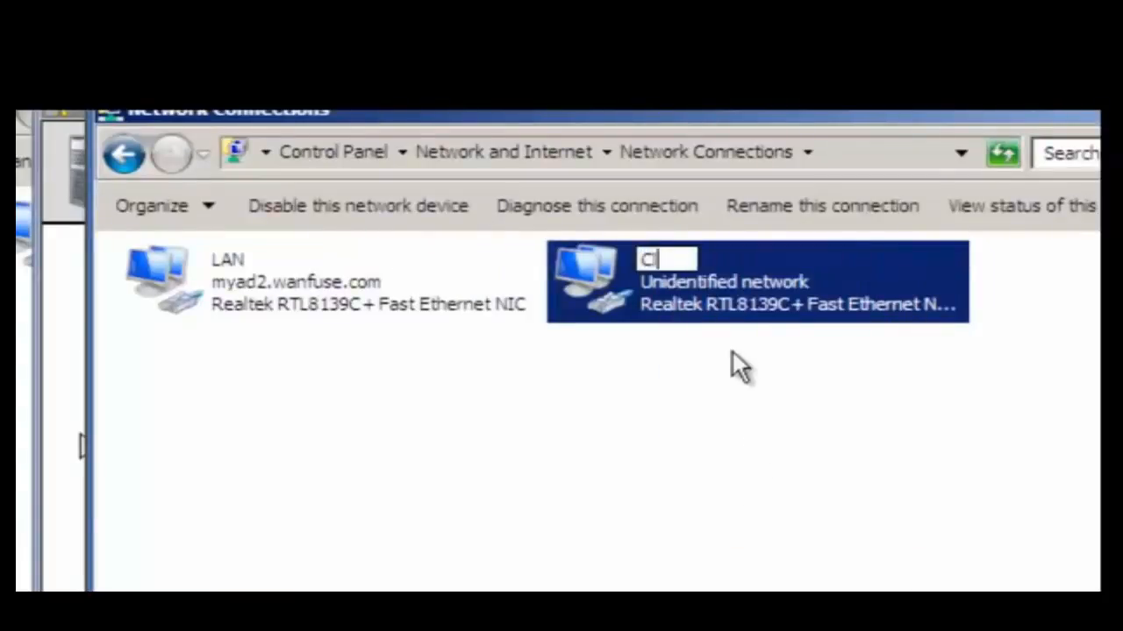
pyautogui.write('luster-NET')
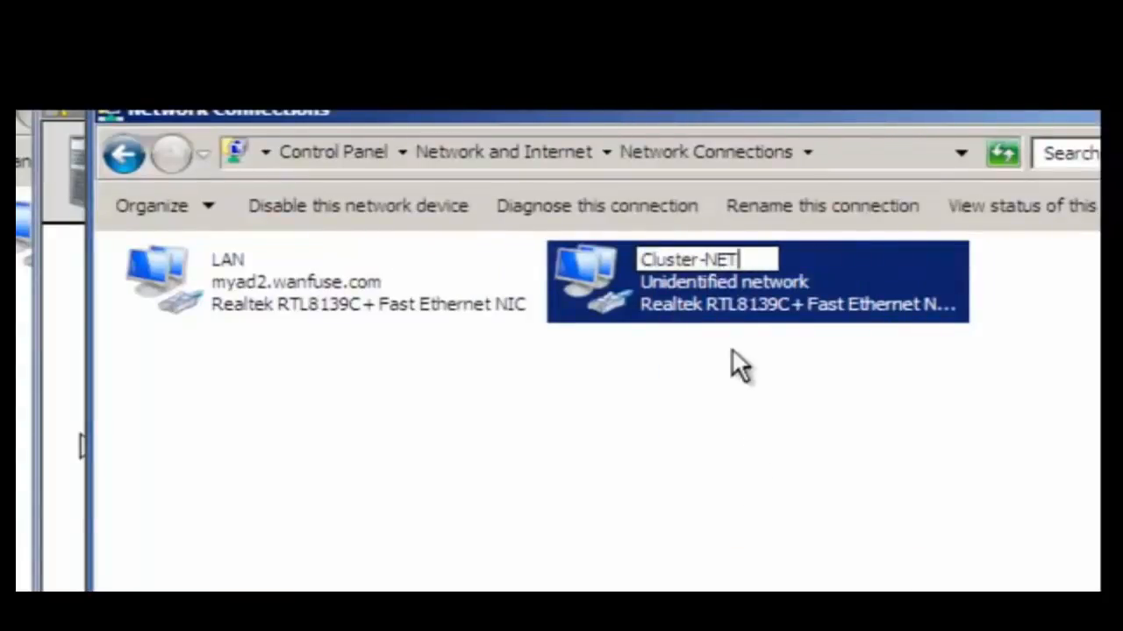
pyautogui.click(666, 369)
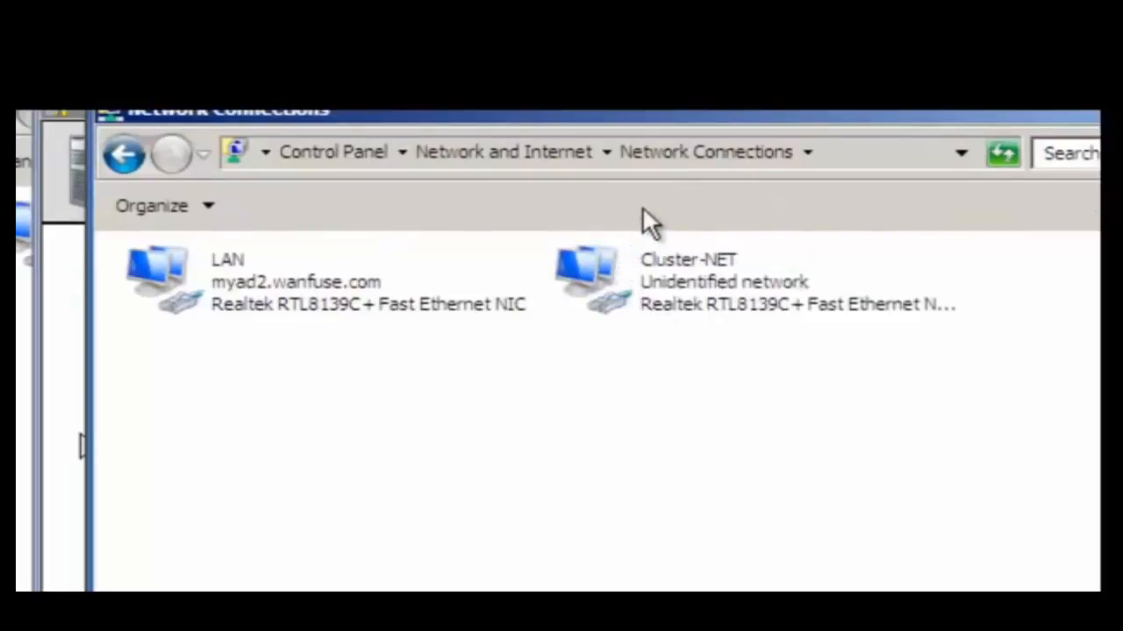
# - Open the advanced network settings on SQL-SRV-05 and move LAN above Cluster-NET in the connection order
pyautogui.press('alt')
pyautogui.click(420, 208)
pyautogui.click(458, 326)
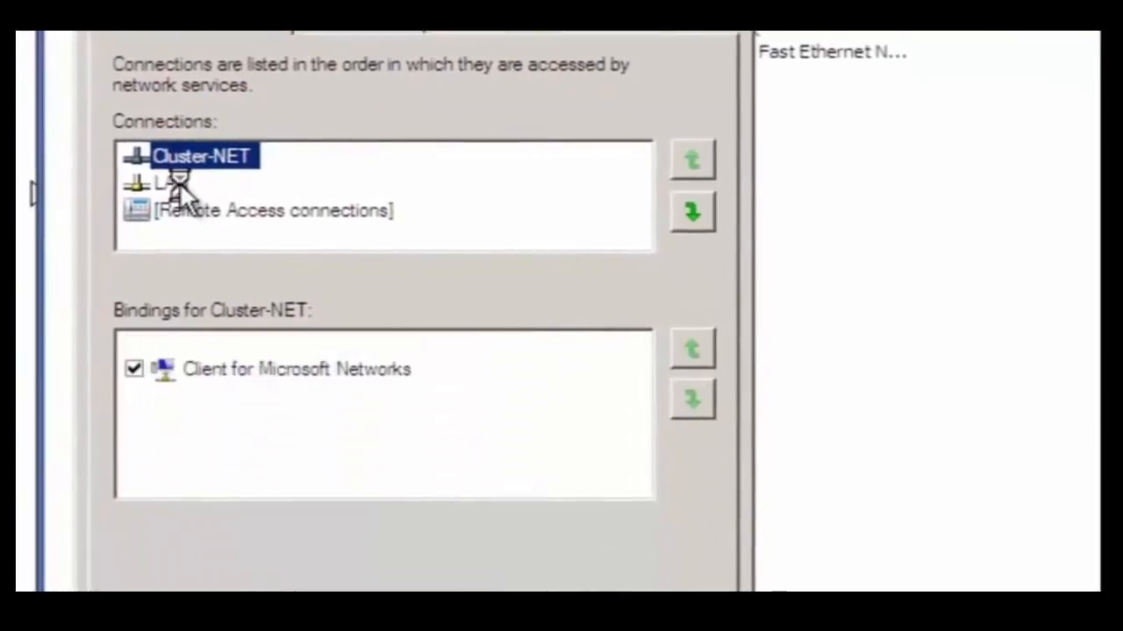
pyautogui.click(172, 183)
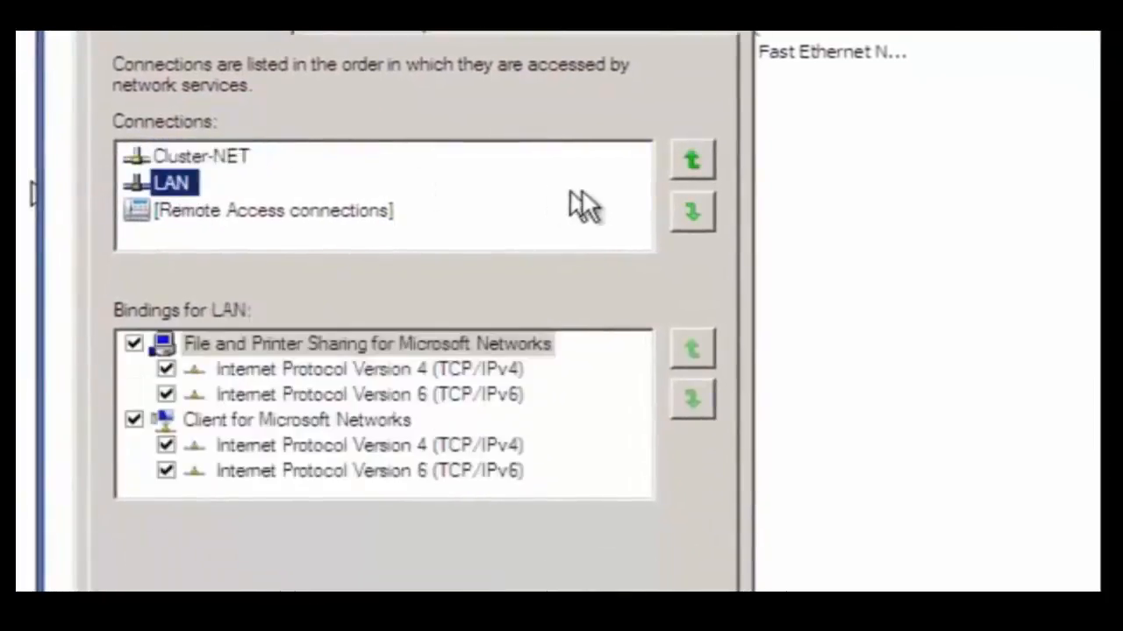
pyautogui.click(677, 166)
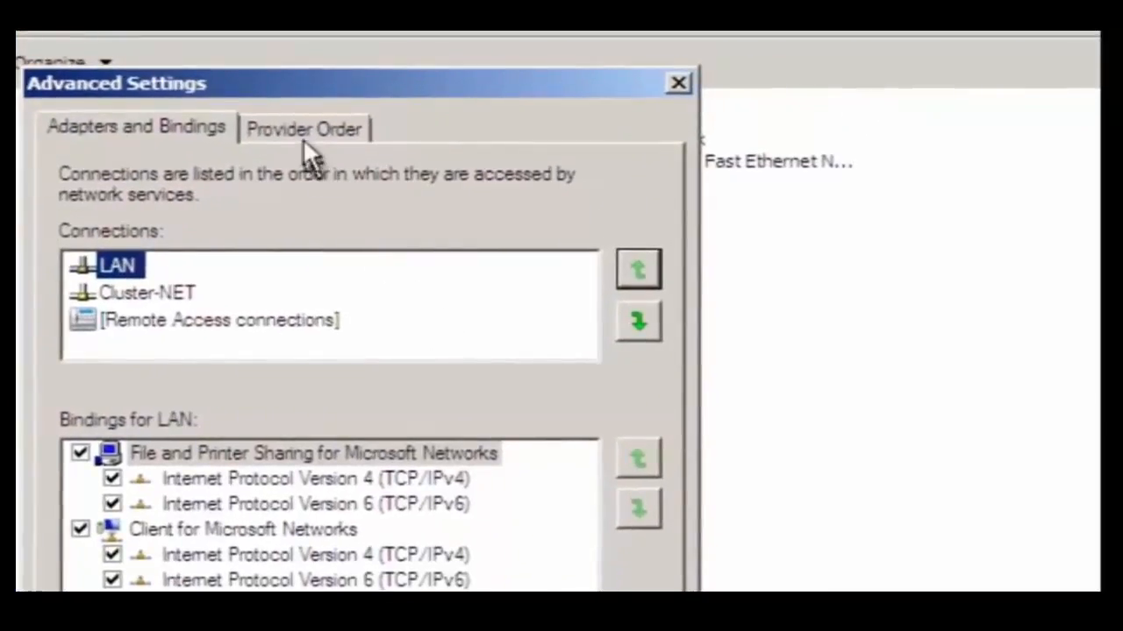
# - Place Microsoft Windows Network first in the provider order on SQL-SRV-05 and apply the advanced settings
pyautogui.click(342, 51)
pyautogui.click(317, 343)
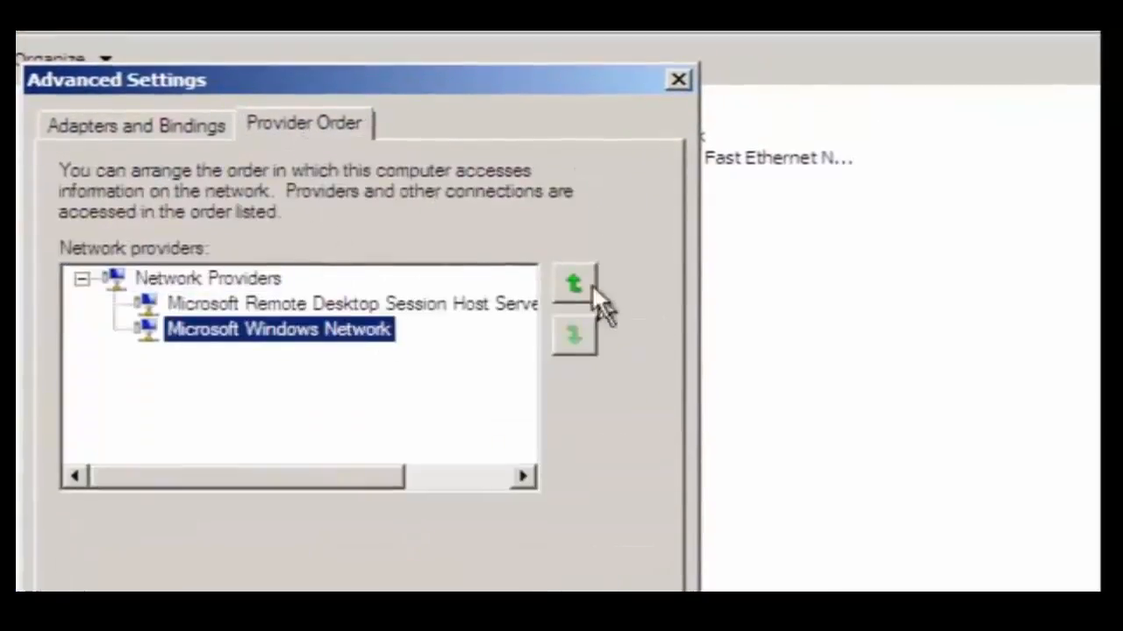
pyautogui.click(574, 287)
pyautogui.click(470, 569)
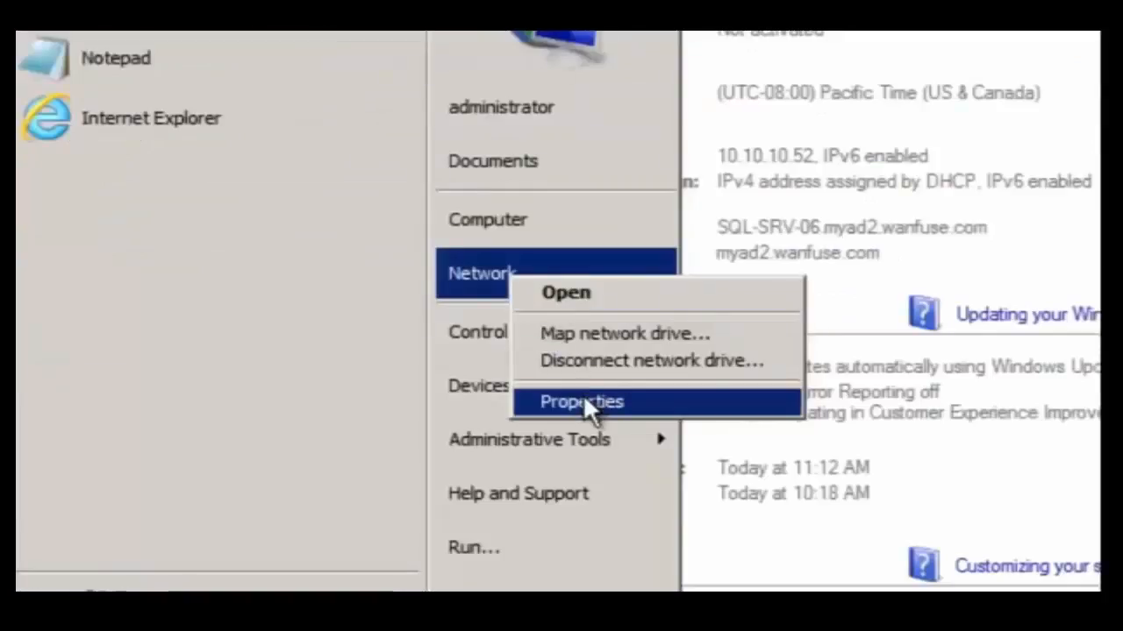
# - On SQL-SRV-06, open the network adapter connections and rename Local Area Connection to Cluster-NET
pyautogui.click(584, 399)
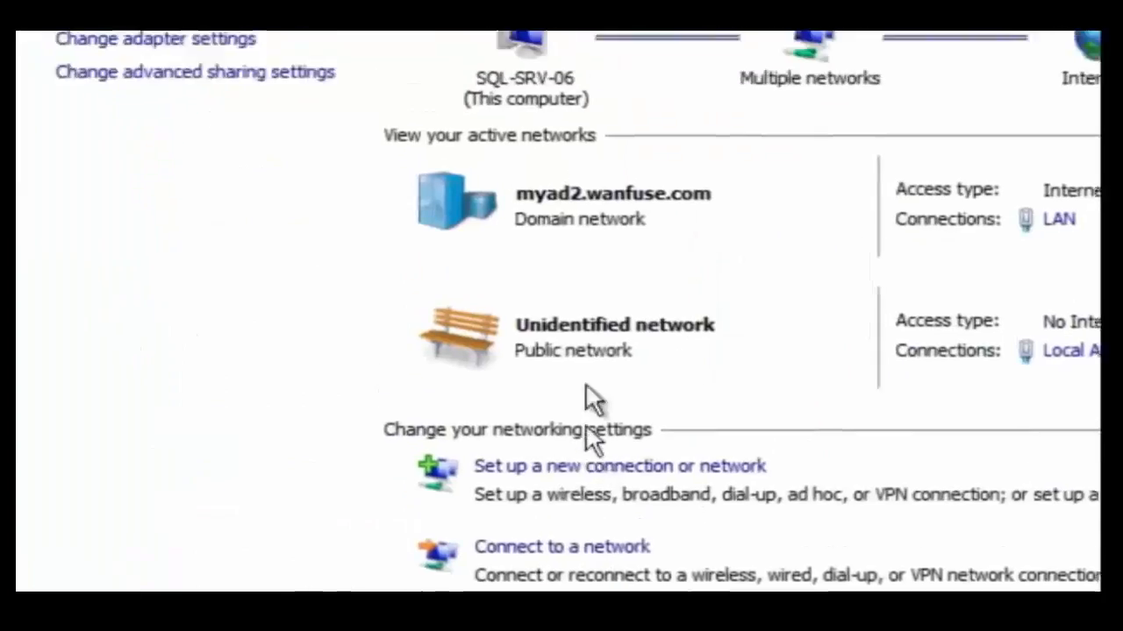
pyautogui.click(217, 41)
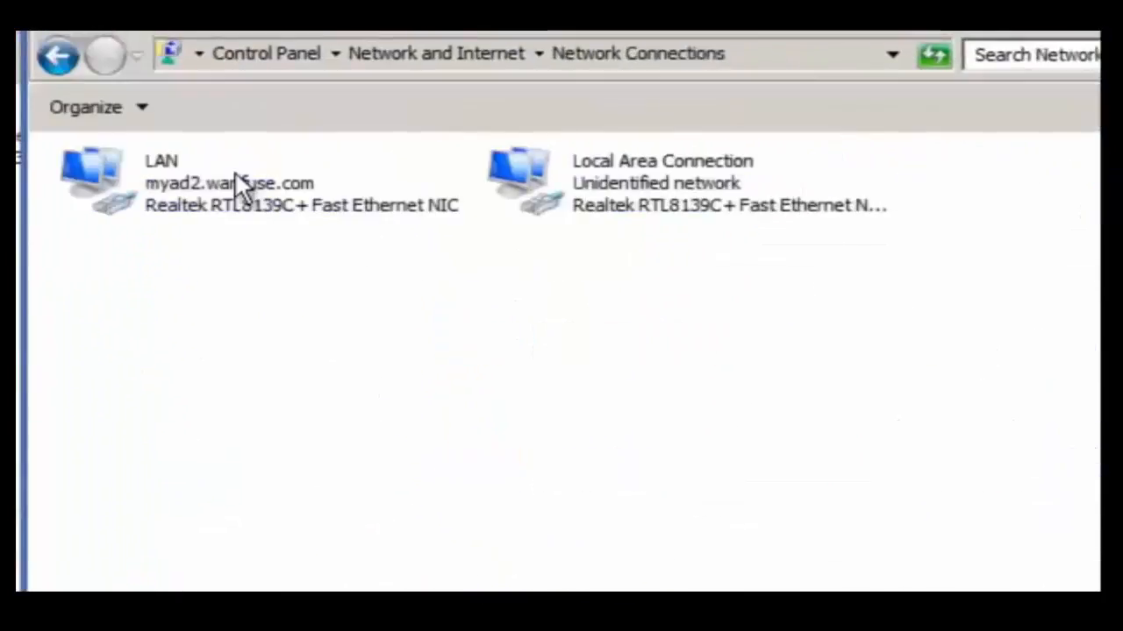
pyautogui.click(613, 182)
pyautogui.rightClick(614, 189)
pyautogui.click(712, 392)
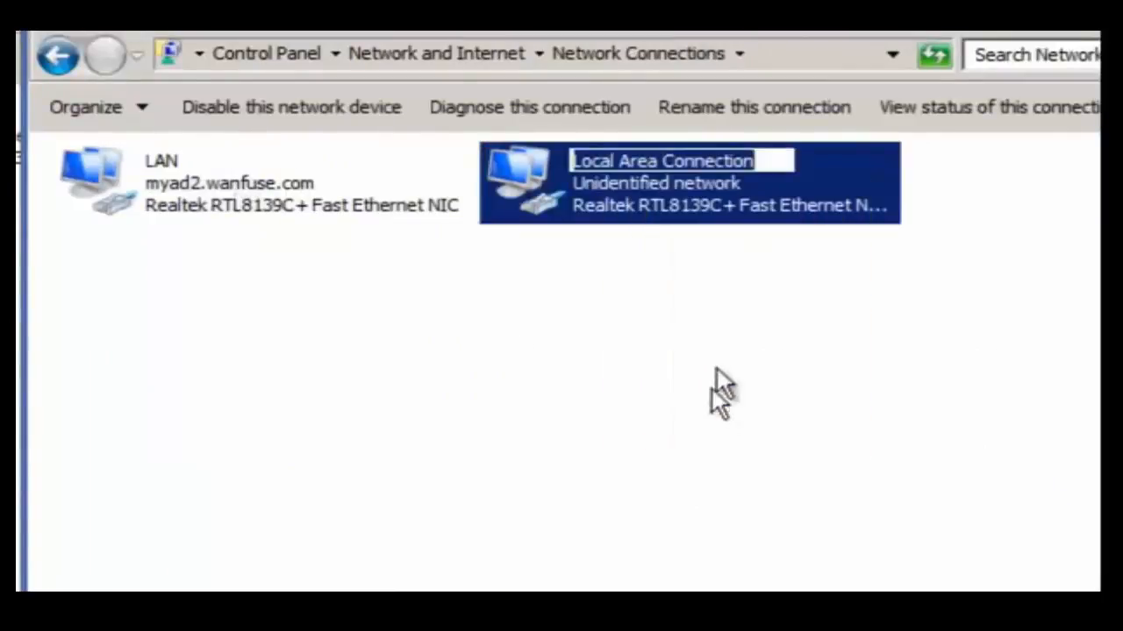
pyautogui.write('Cluster')
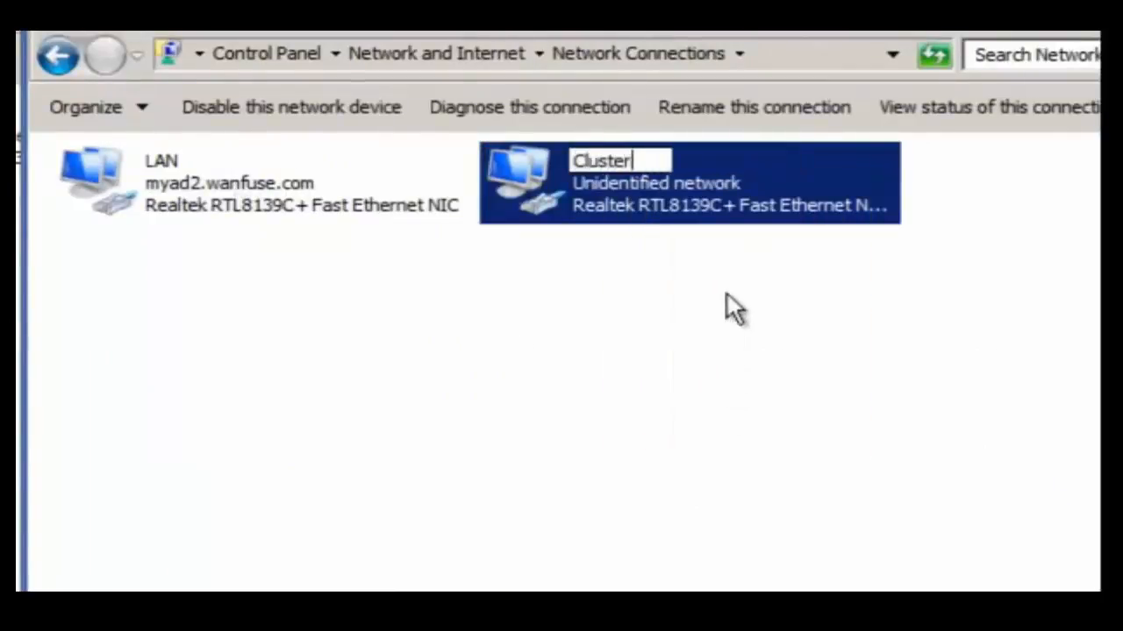
pyautogui.write('-NET')
pyautogui.click(649, 333)
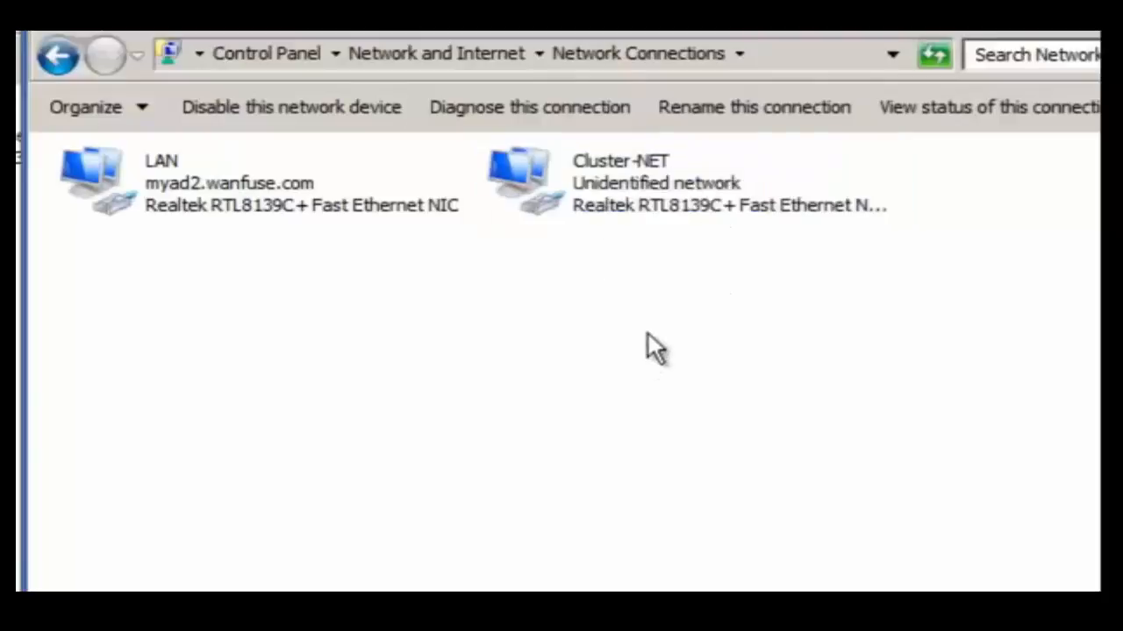
# - Open the advanced network settings on SQL-SRV-06 and move LAN up to the top of the connection order
pyautogui.press('alt')
pyautogui.click(340, 97)
pyautogui.click(360, 222)
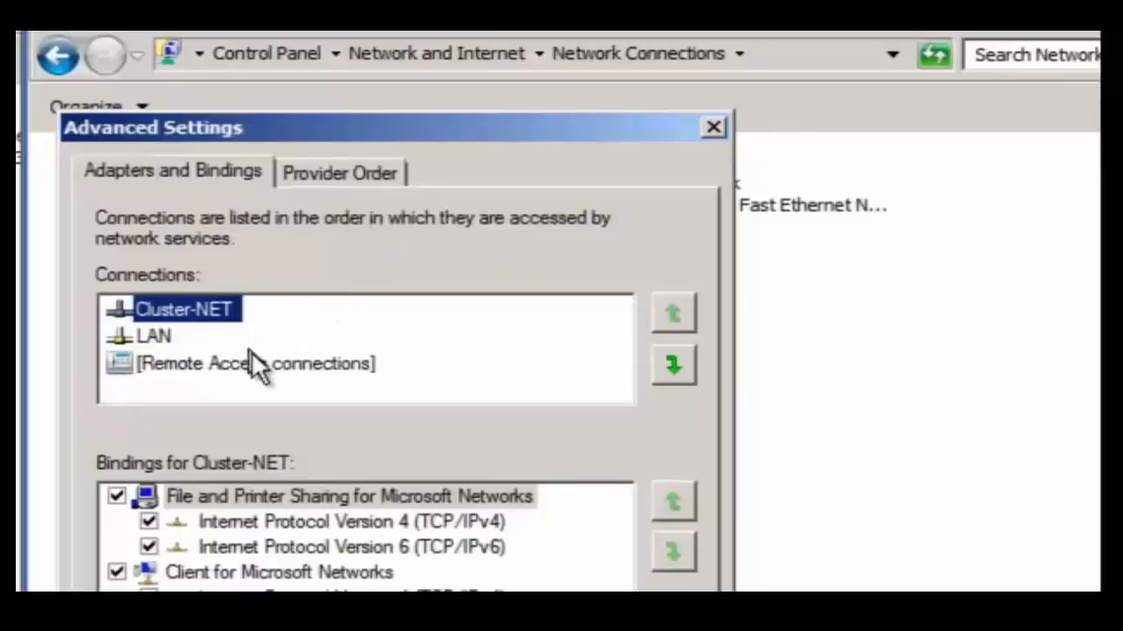
pyautogui.click(144, 334)
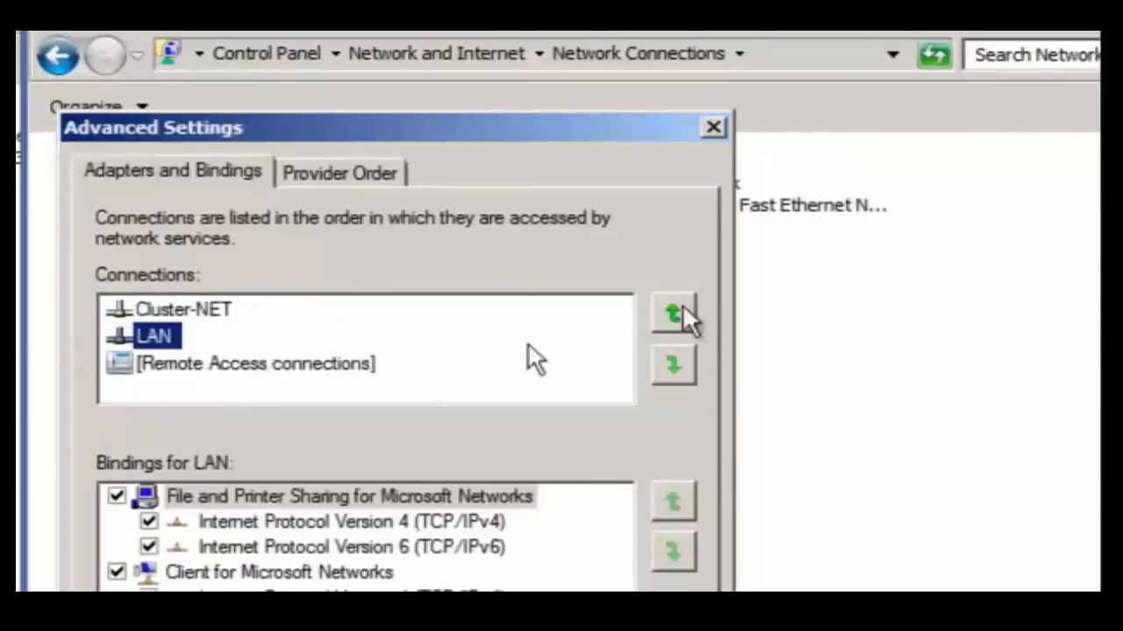
pyautogui.click(673, 316)
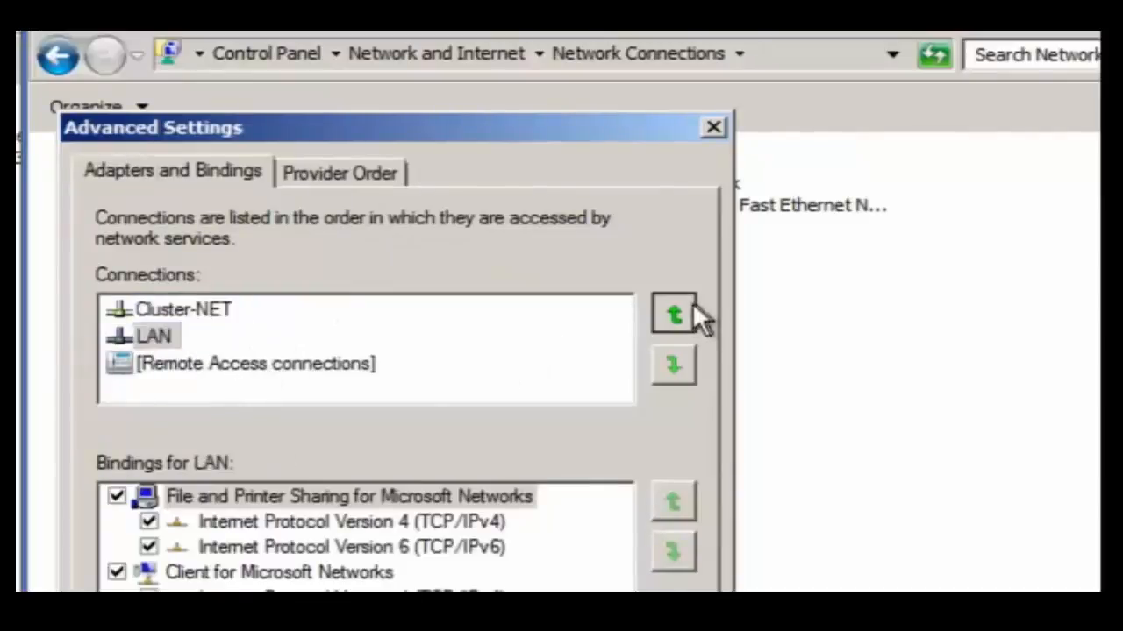
# - Place Microsoft Windows Network first in the provider order on SQL-SRV-06 and apply the advanced settings
pyautogui.click(339, 173)
pyautogui.click(313, 377)
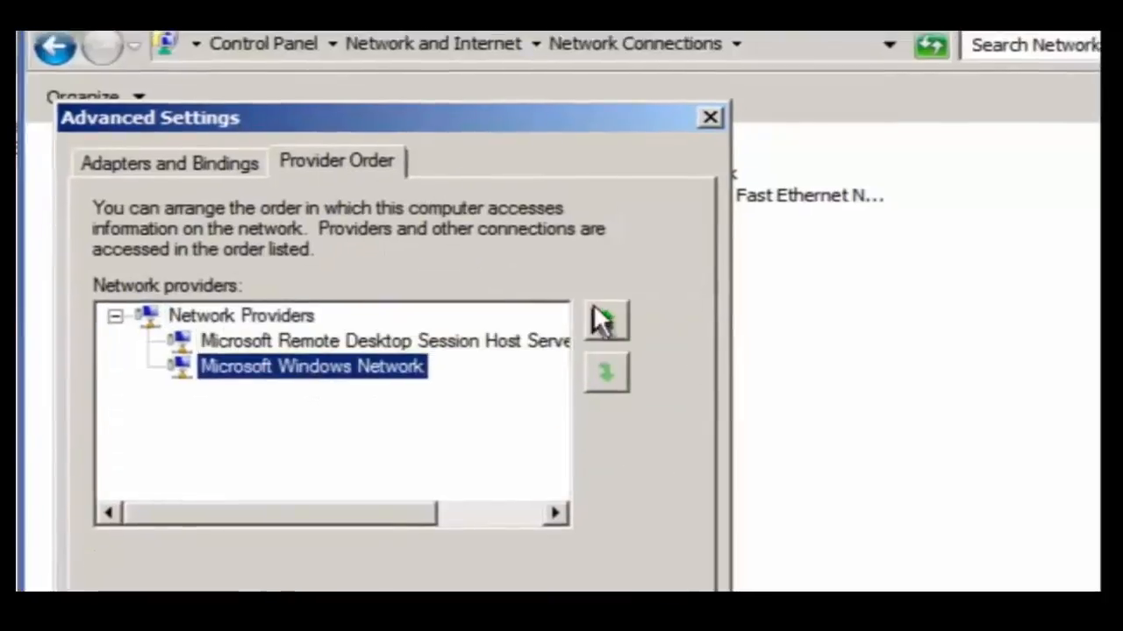
pyautogui.click(603, 321)
pyautogui.click(436, 510)
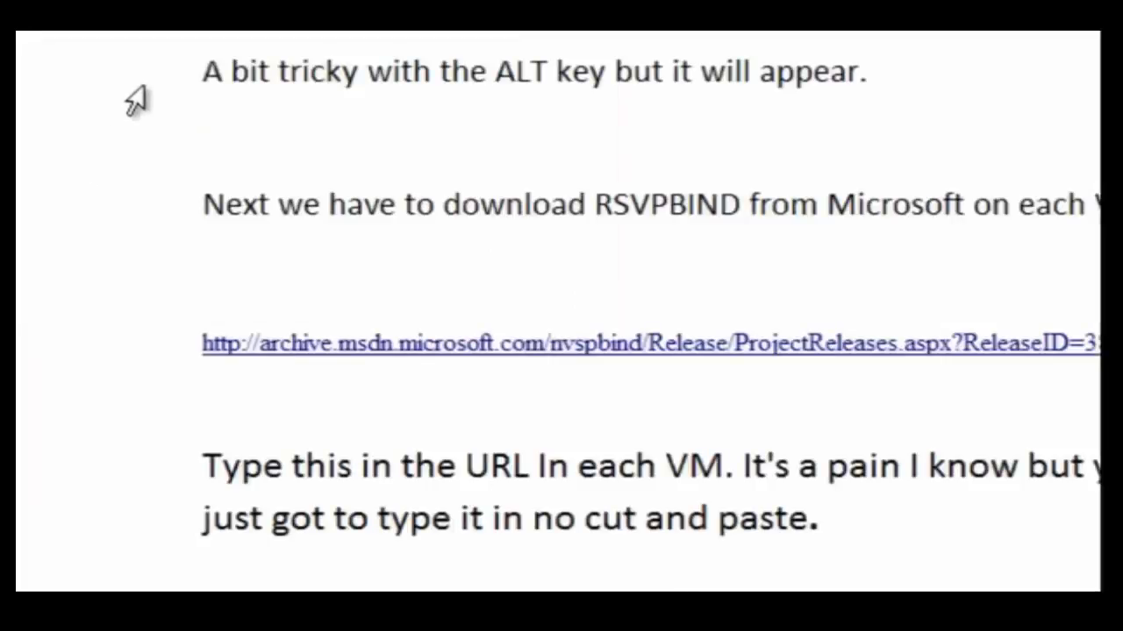
# - Switch to WordPad, delete the note about the ALT key, and highlight the RSVPBIND download instruction and its URL
pyautogui.click(173, 70)
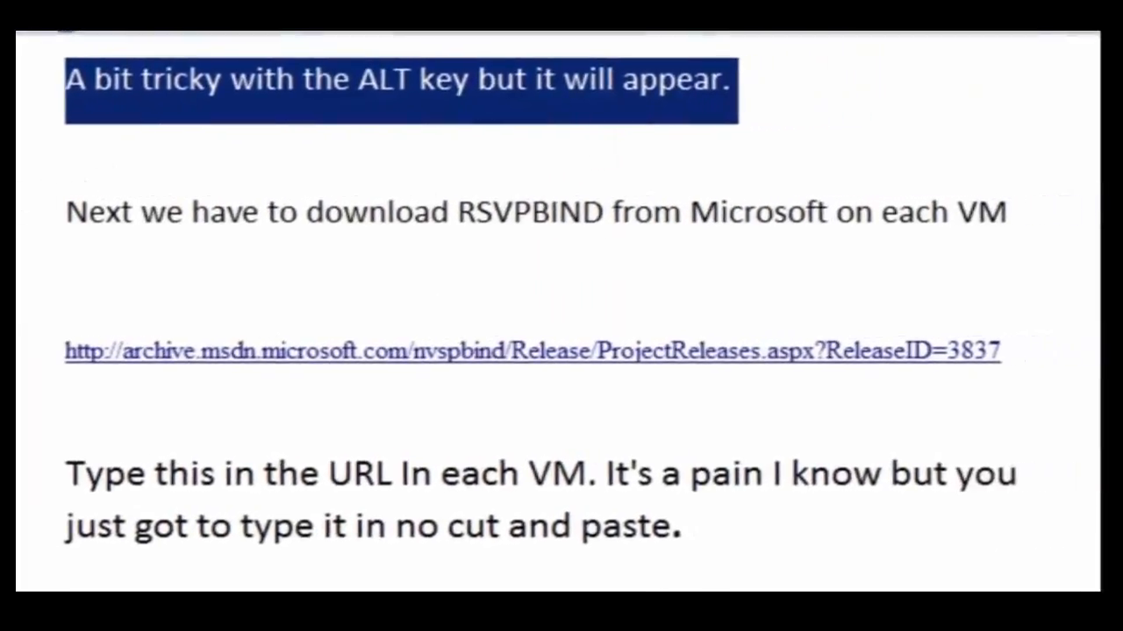
pyautogui.press('Delete')
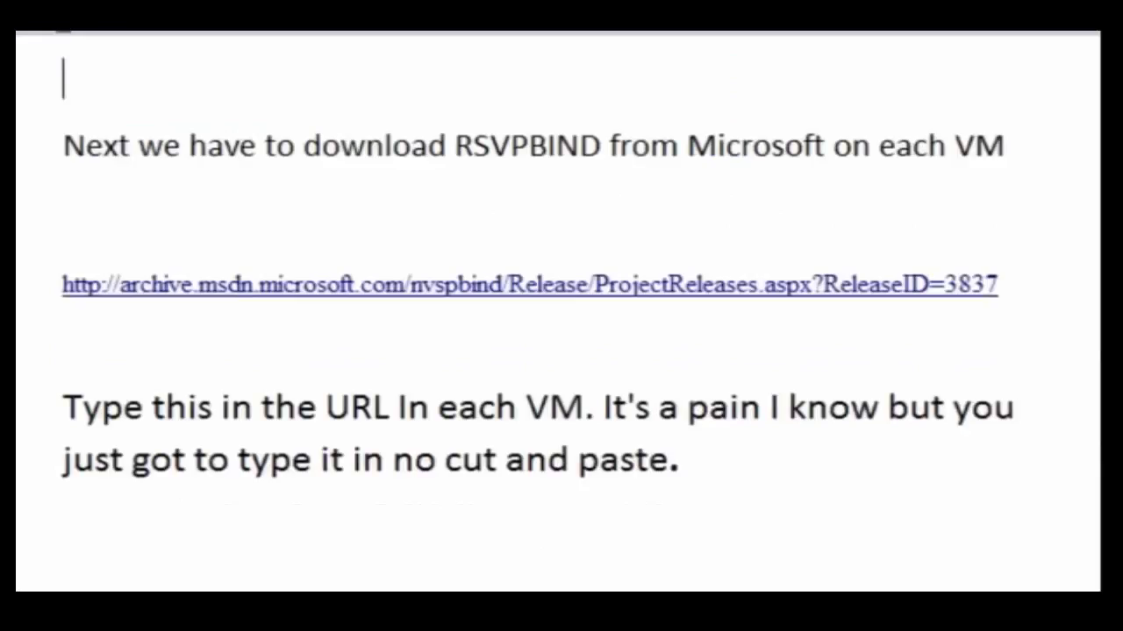
pyautogui.press('Delete')
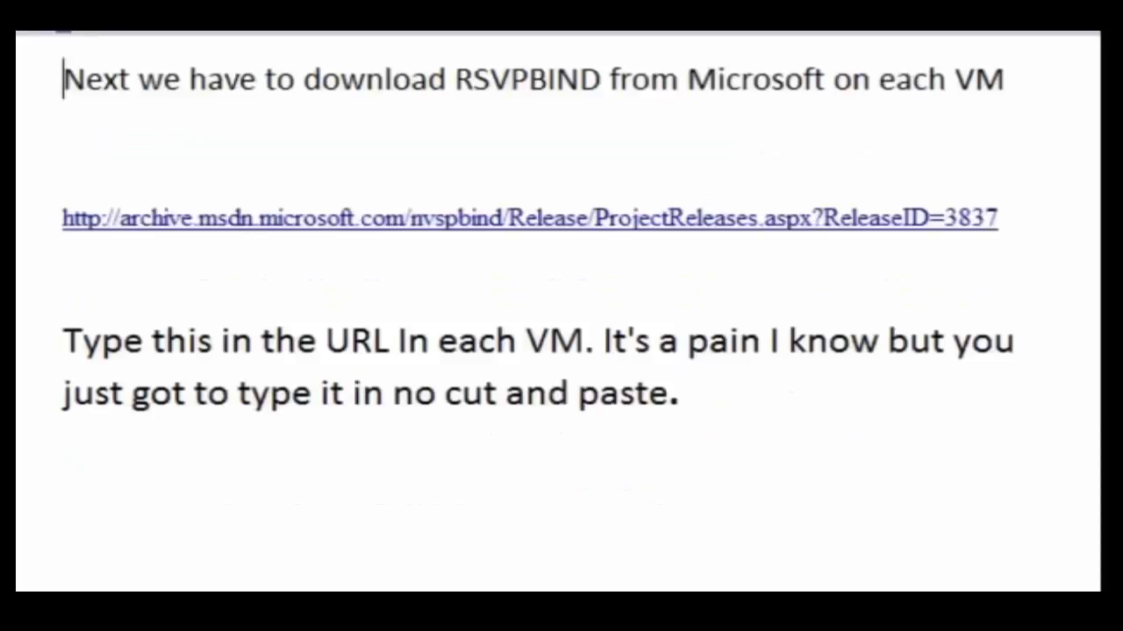
pyautogui.click(26, 106)
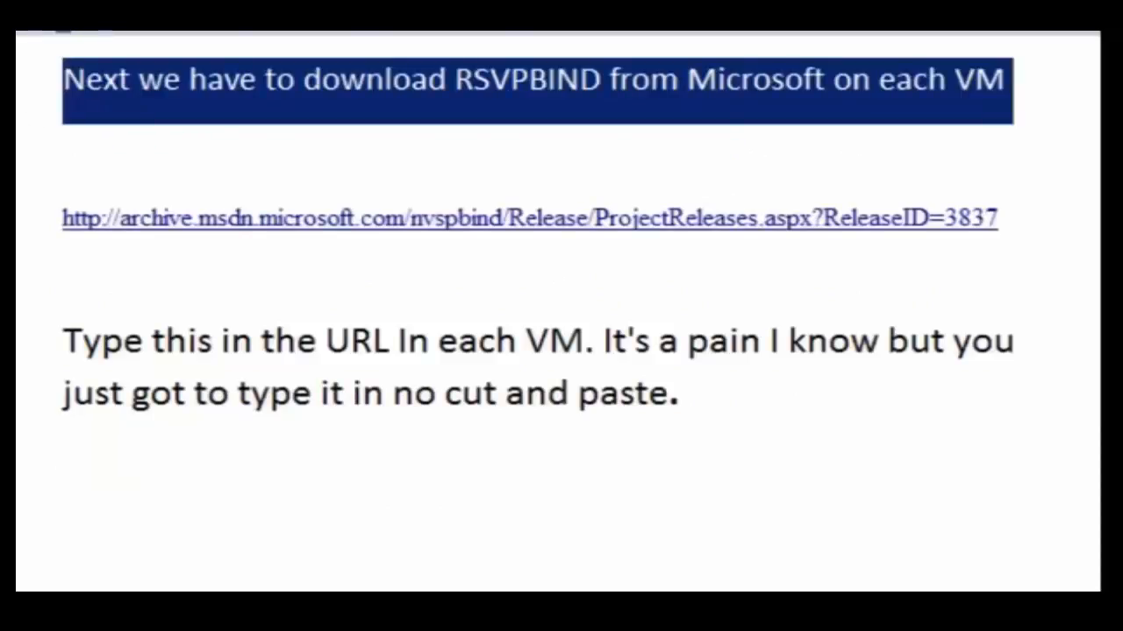
pyautogui.click(36, 235)
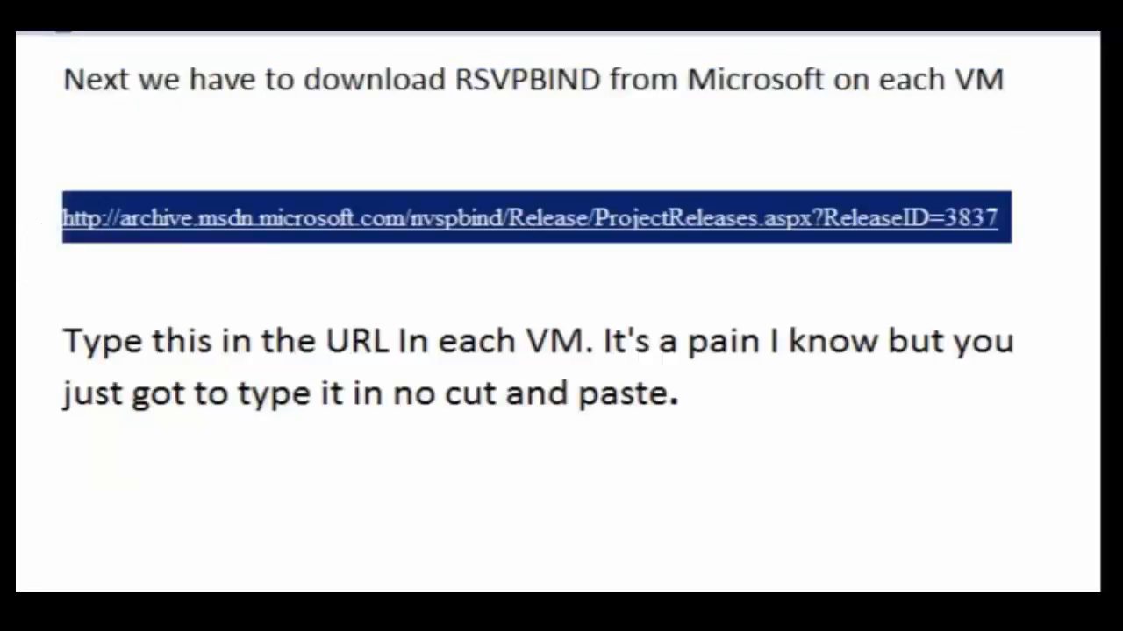
# - Highlight the two-line note about having to enter the URL manually in each VM
pyautogui.click(30, 344)
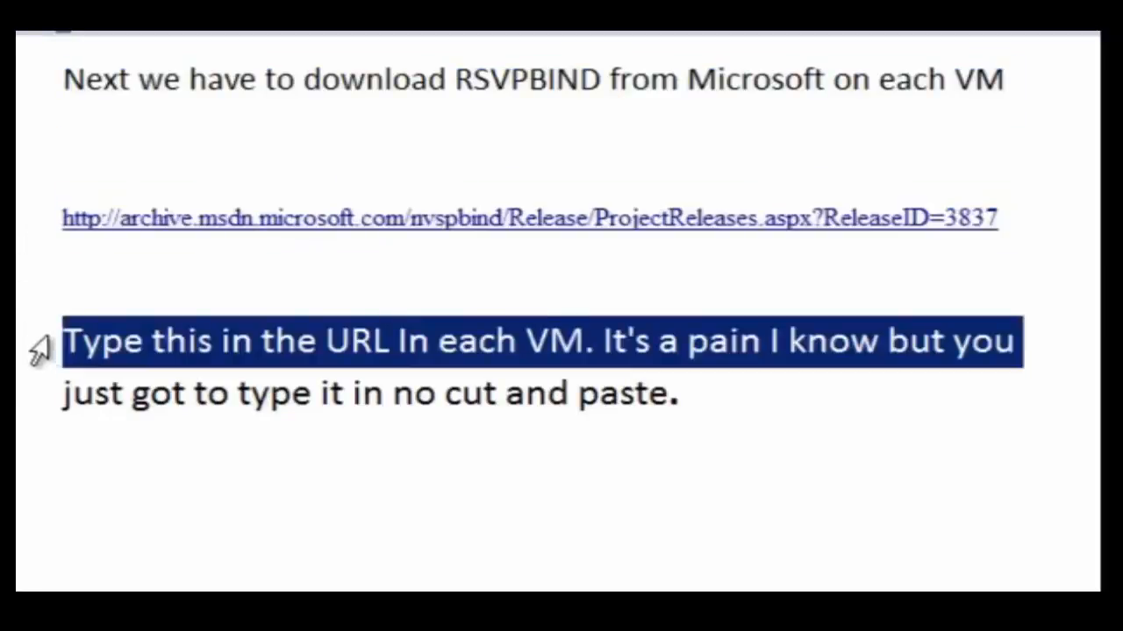
pyautogui.click(35, 395)
pyautogui.moveTo(45, 362); pyautogui.dragTo(45, 409)
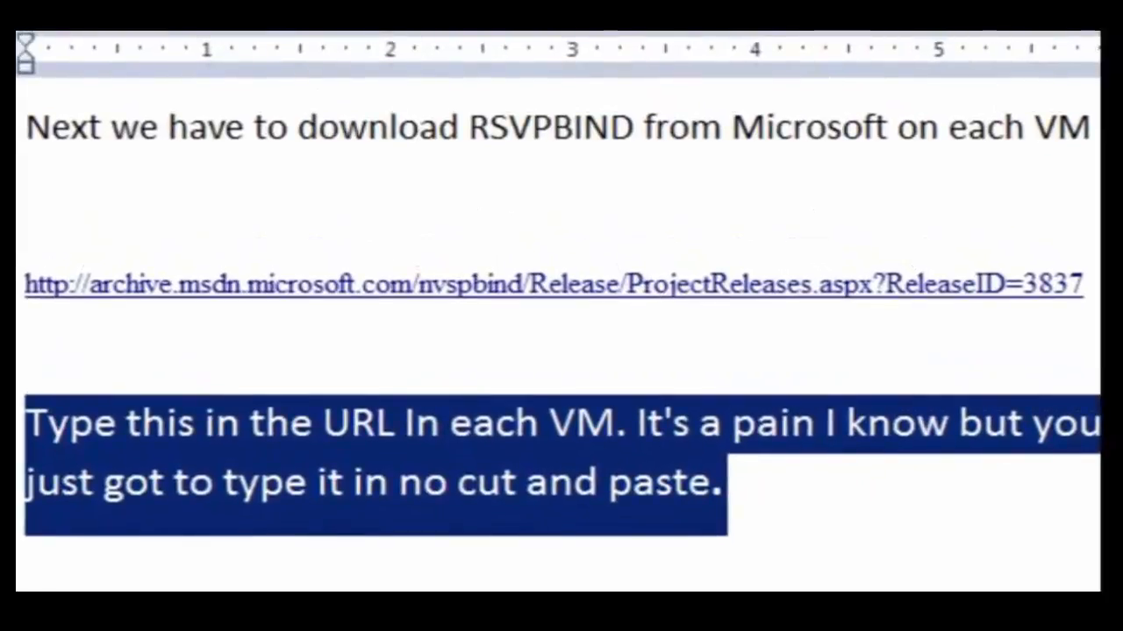
pyautogui.click(61, 481)
# - Add a note below that the URL stays on screen for 1 minute but is also on the blog, with the network binding order link
pyautogui.click(909, 491)
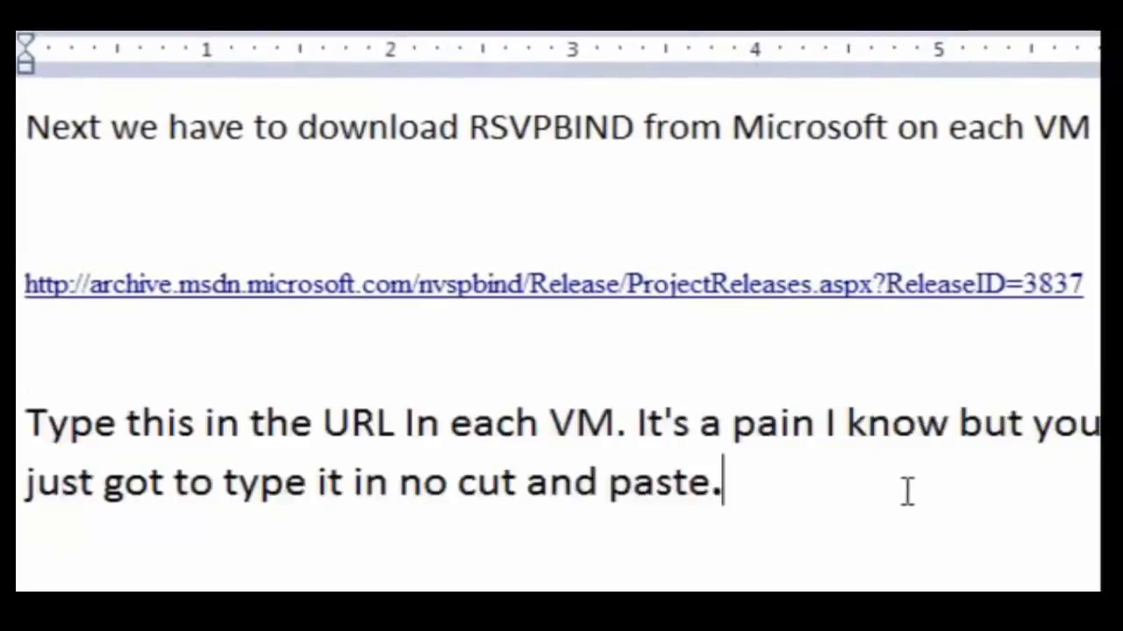
pyautogui.press('Return')
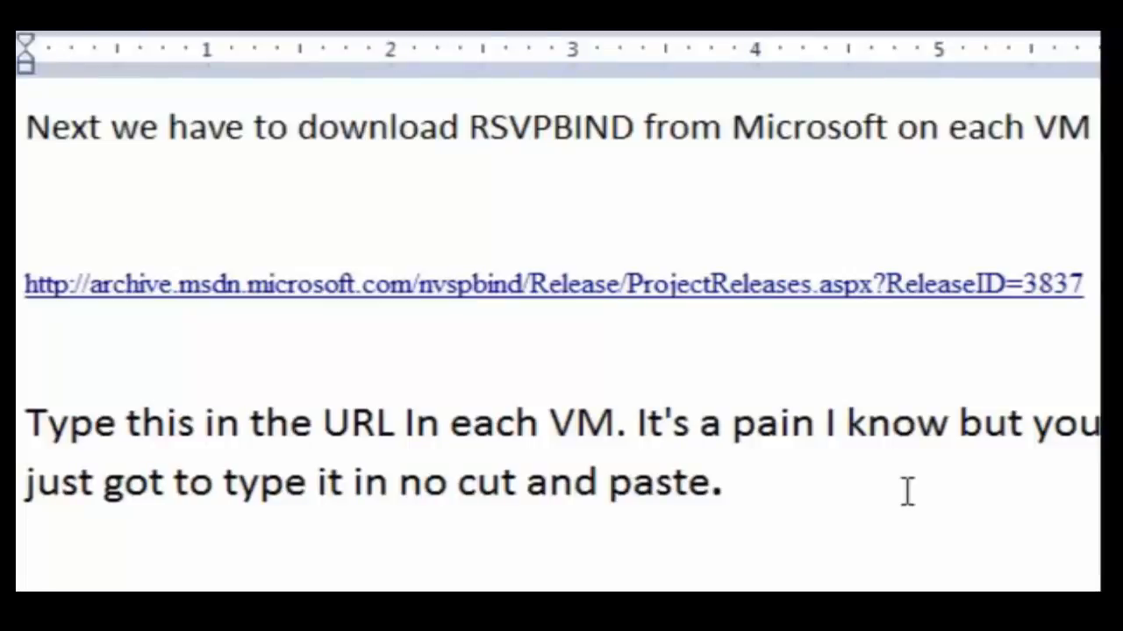
pyautogui.write('could just go')
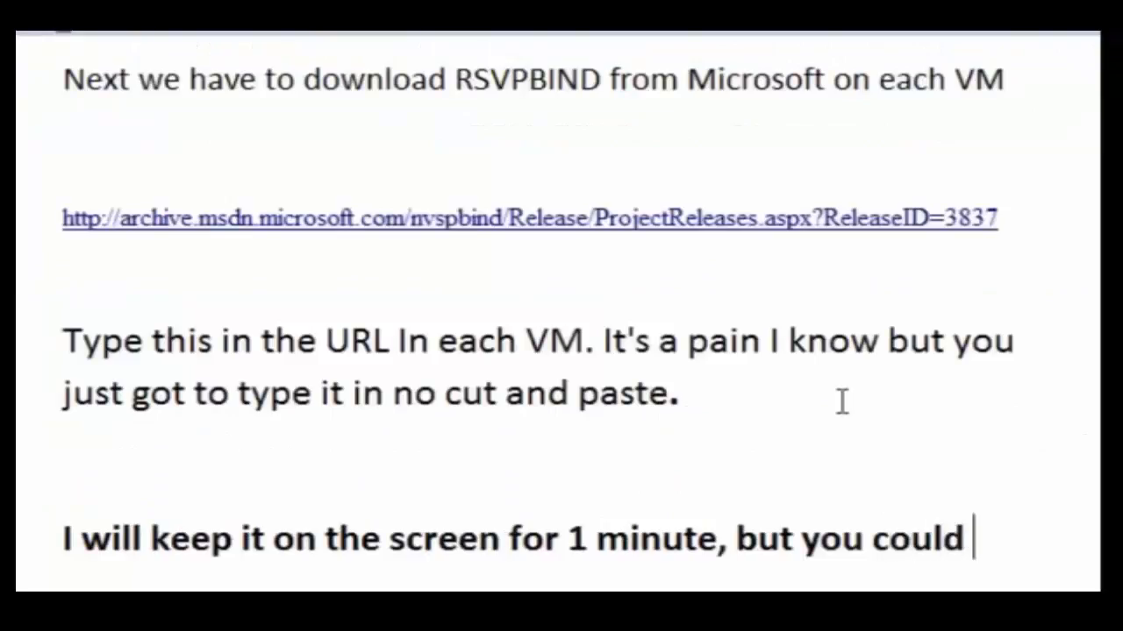
pyautogui.write(' to')
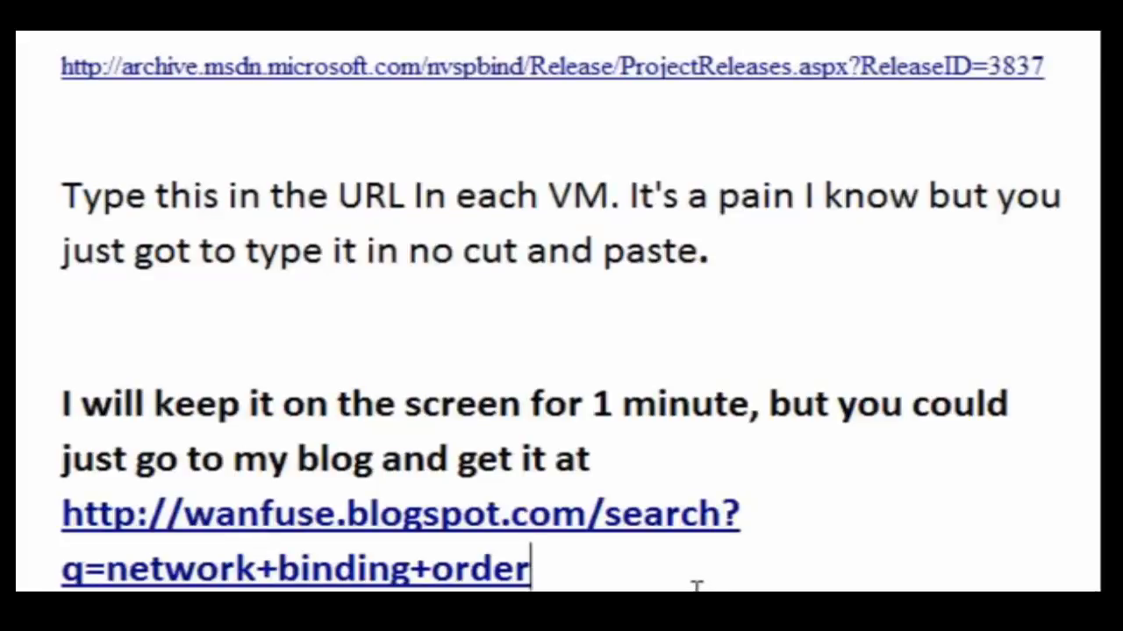
# - Add the line "Might be worth a look at other articles as well..." below the blog link
pyautogui.press('Return')
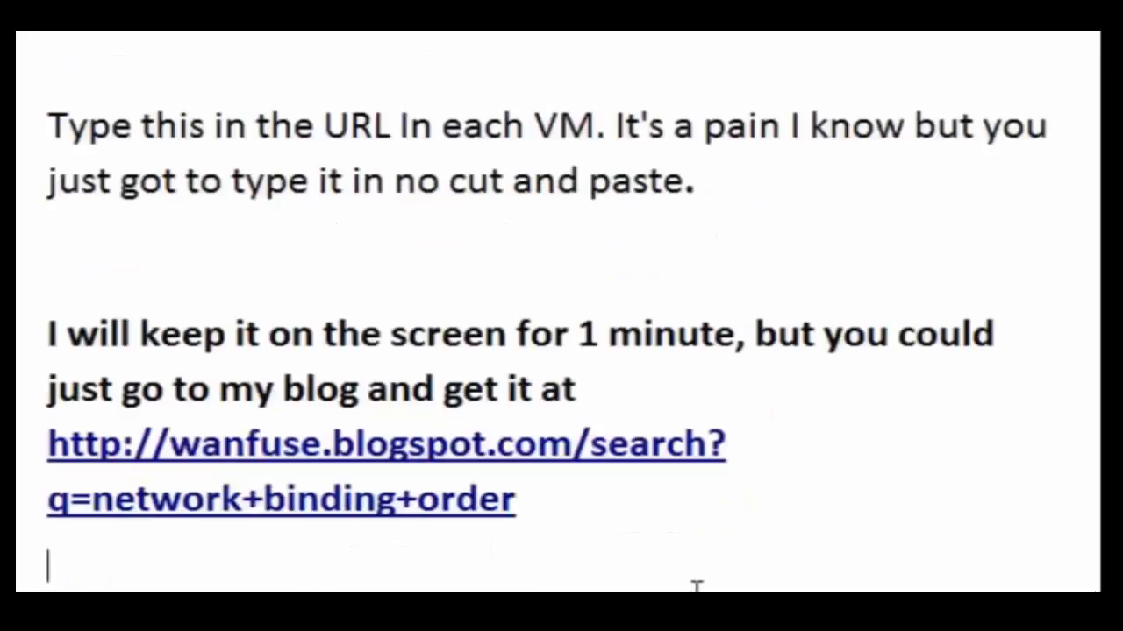
pyautogui.write('Might be')
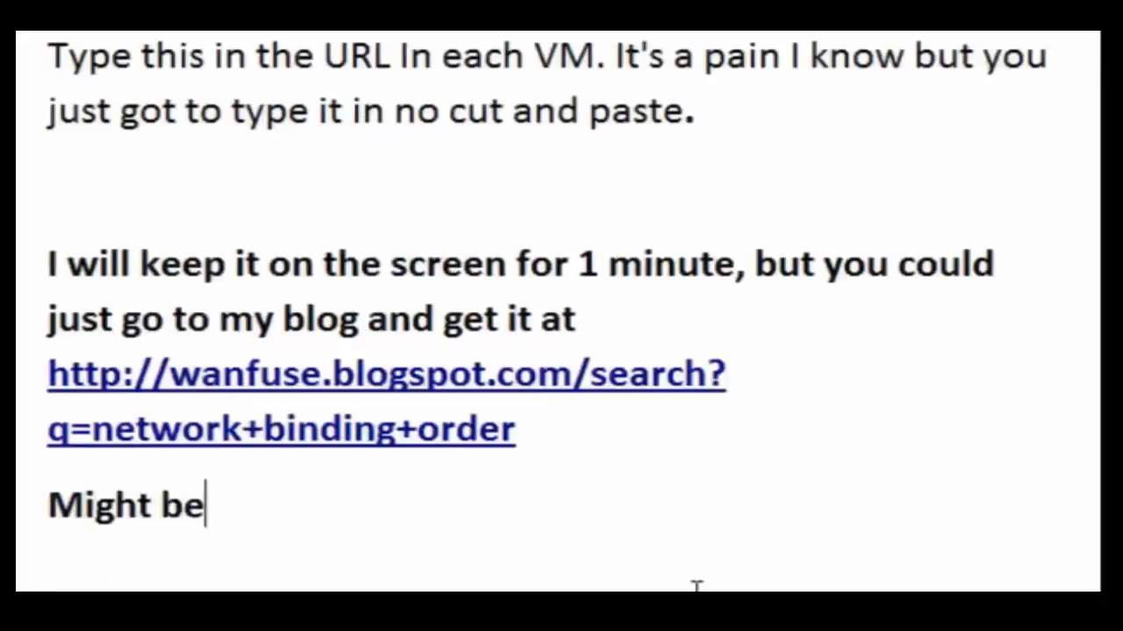
pyautogui.write(' worth a look')
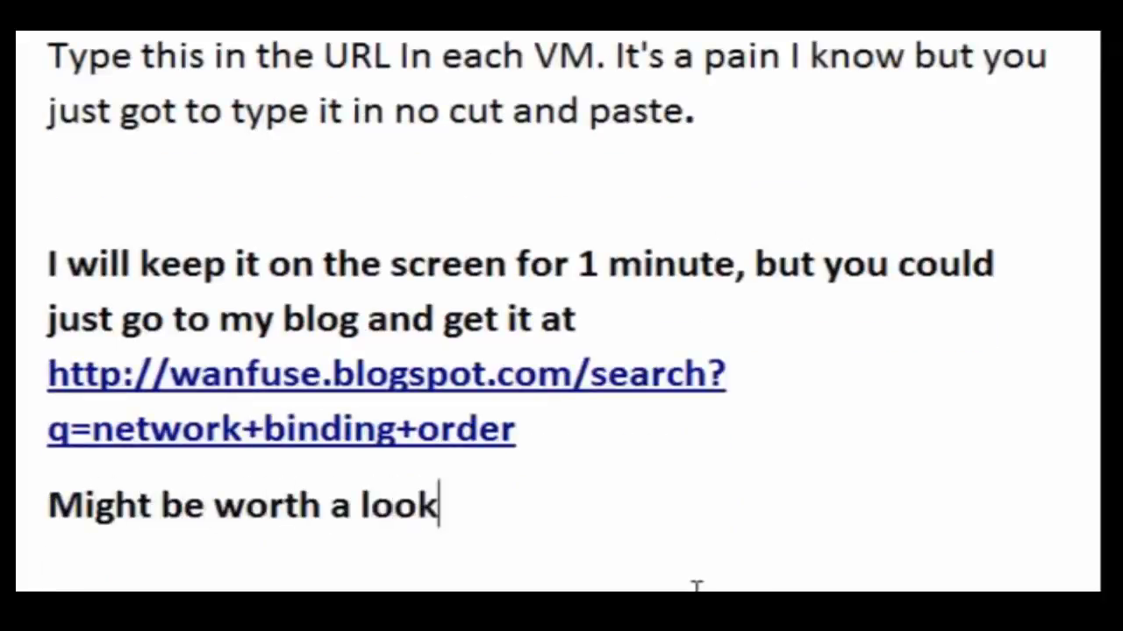
pyautogui.write(' at other arti')
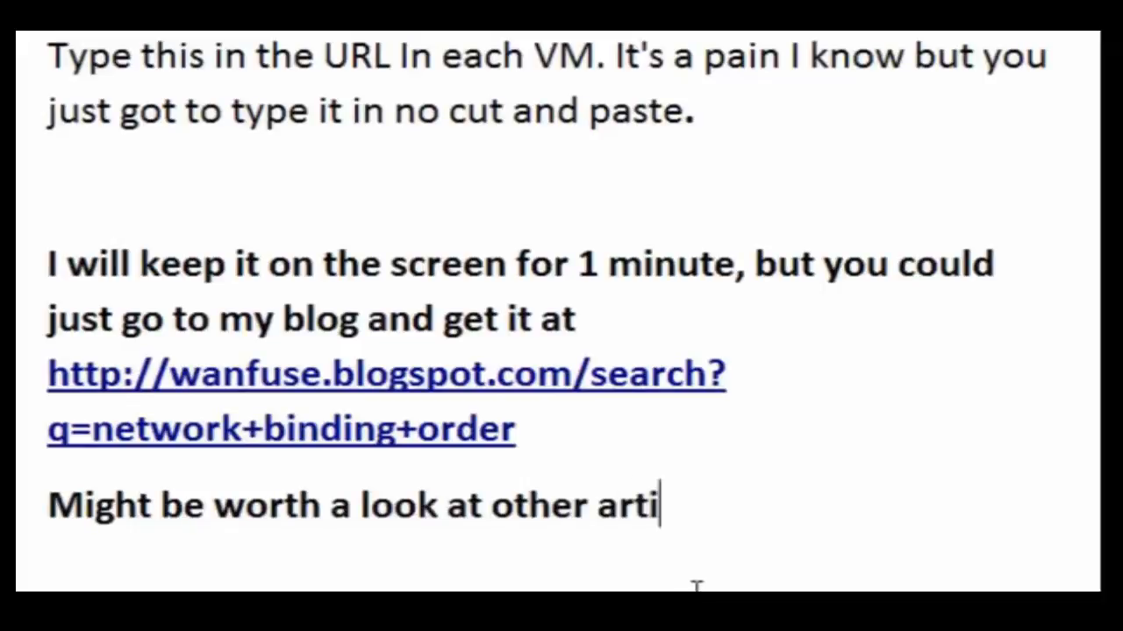
pyautogui.write('cles as well')
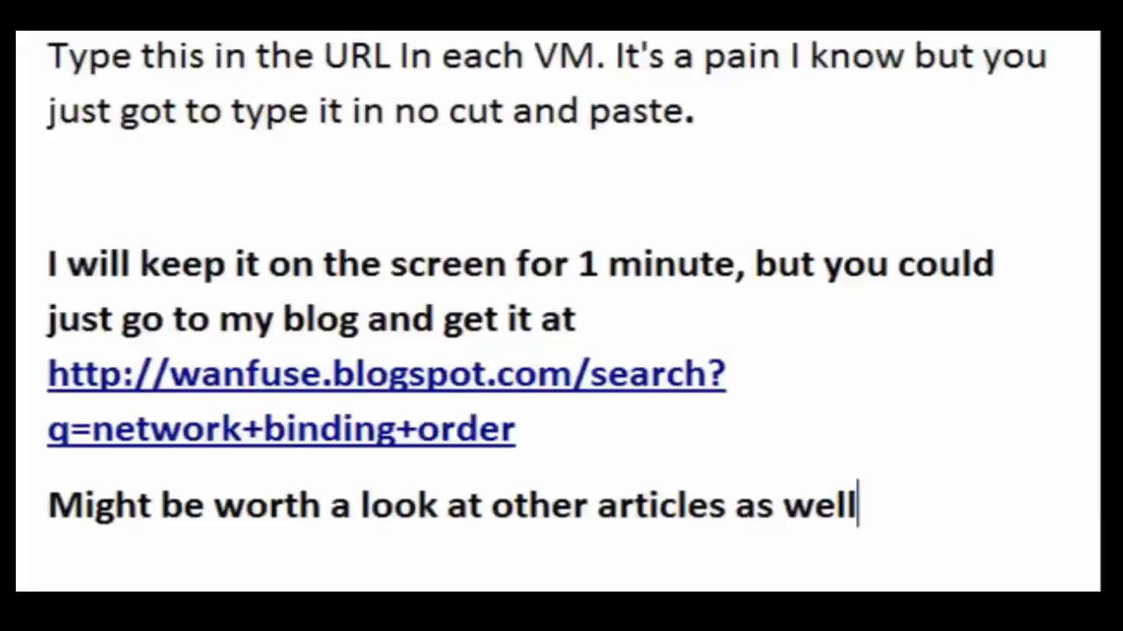
pyautogui.write('...')
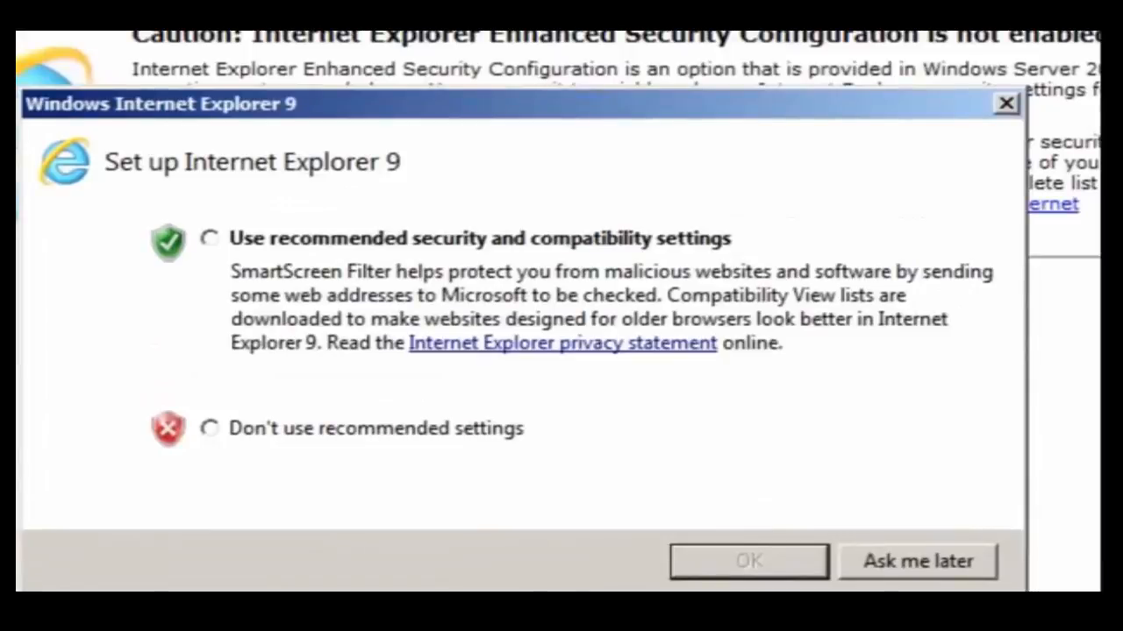
# - In Internet Explorer on the VM, decline the recommended settings and load the nvspbind release page on archive.msdn.microsoft.com
pyautogui.click(351, 430)
pyautogui.click(732, 566)
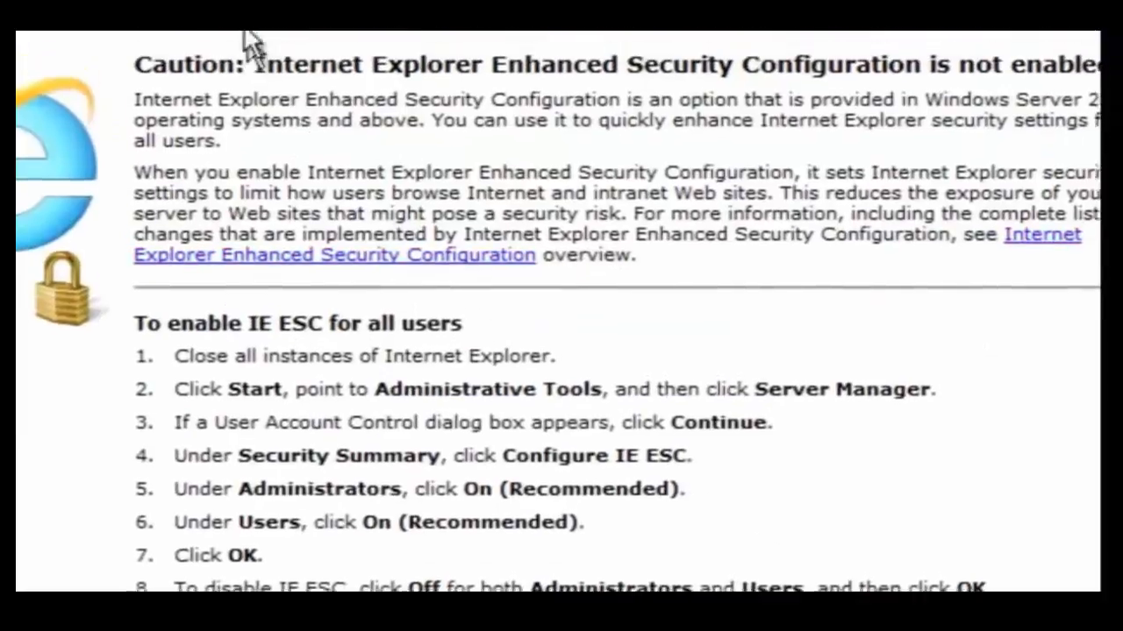
pyautogui.click(231, 94)
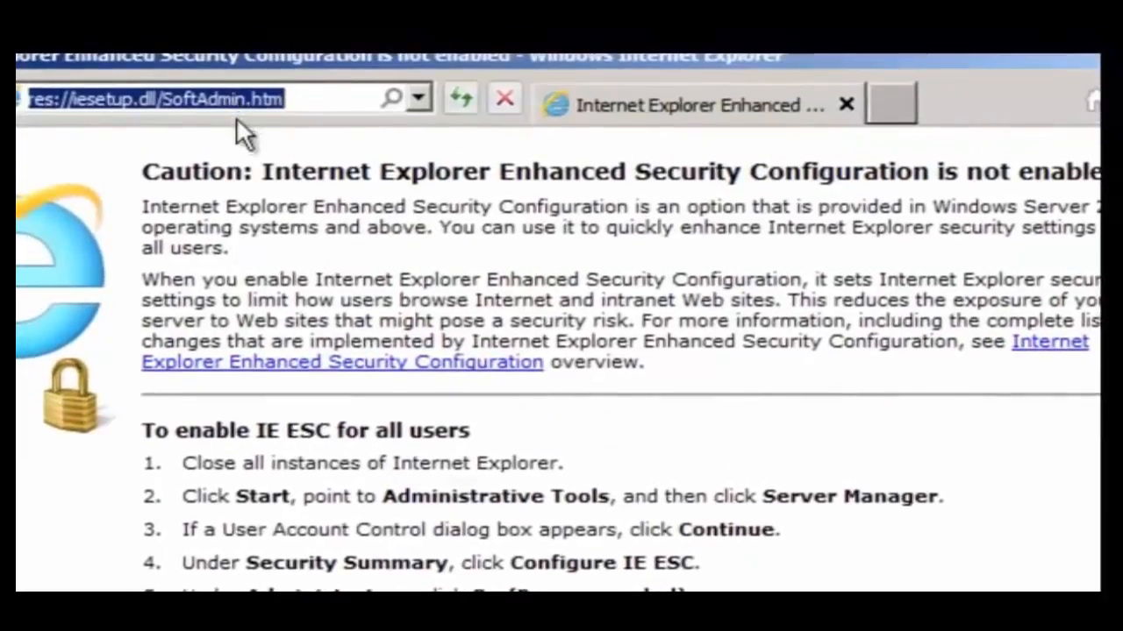
pyautogui.press('BackSpace')
pyautogui.hotkey('ctrl', 'v')
pyautogui.press('Return')
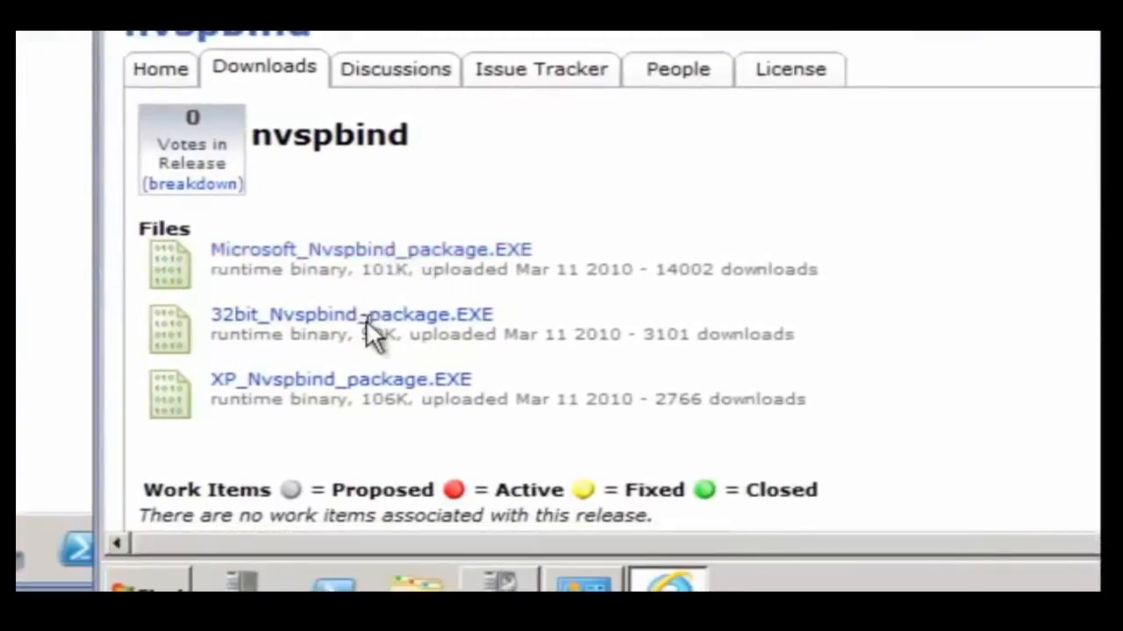
# - Download and run Microsoft_Nvspbind_package.EXE, accepting the website and installer license agreements
pyautogui.click(381, 253)
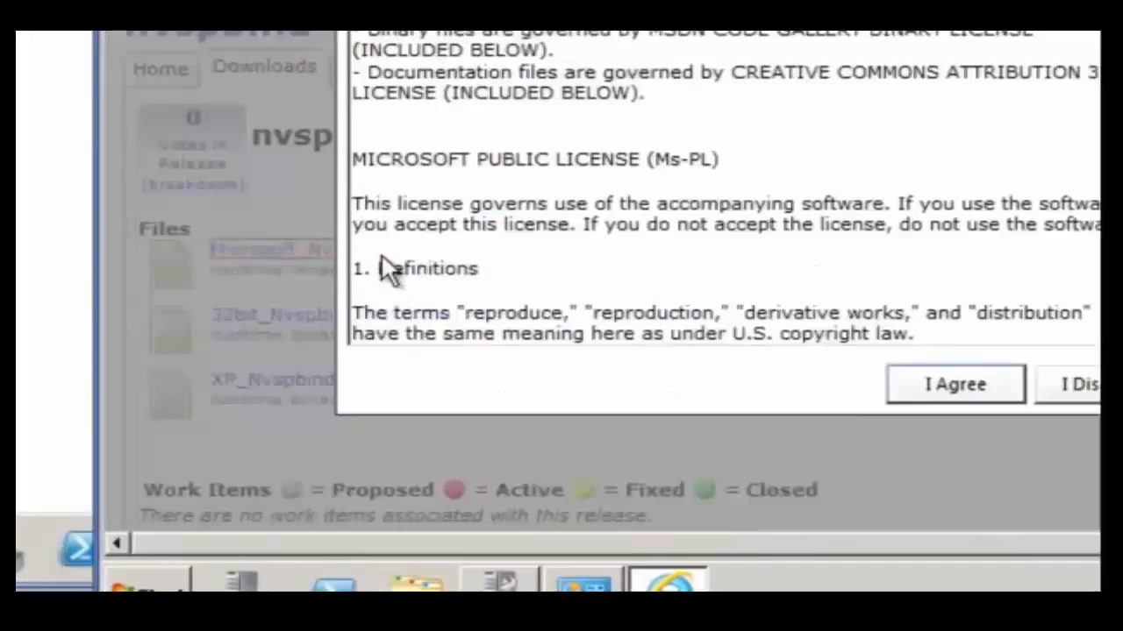
pyautogui.click(937, 392)
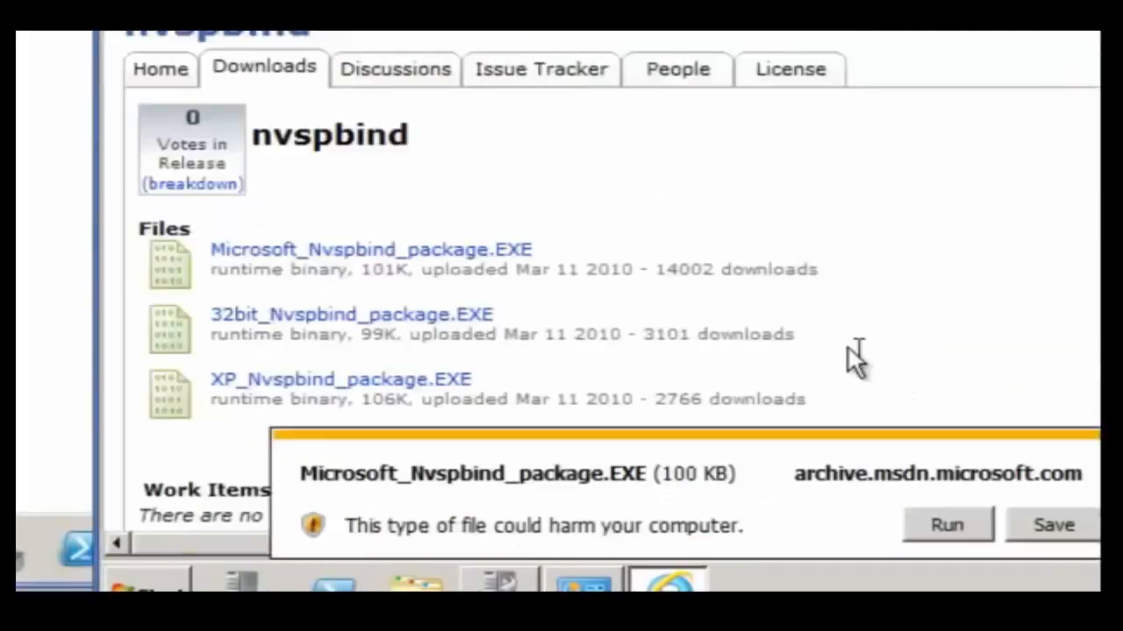
pyautogui.click(946, 524)
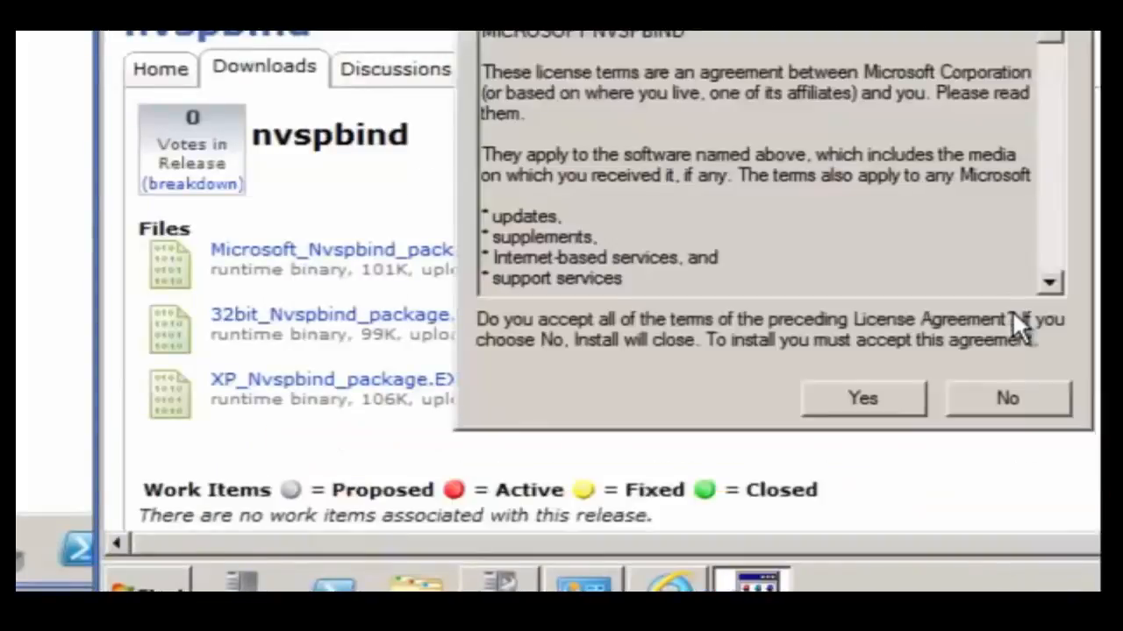
pyautogui.click(864, 389)
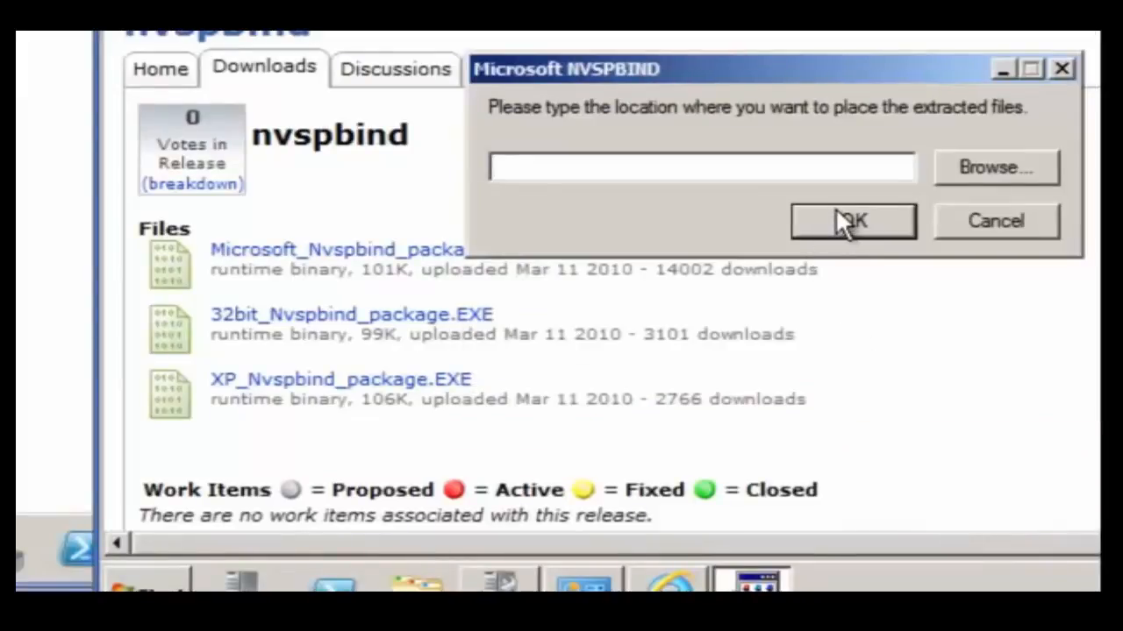
# - Extract the NVSPBIND files to c:\nvspbind\, agreeing to create the folder
pyautogui.write('c: vspbi')
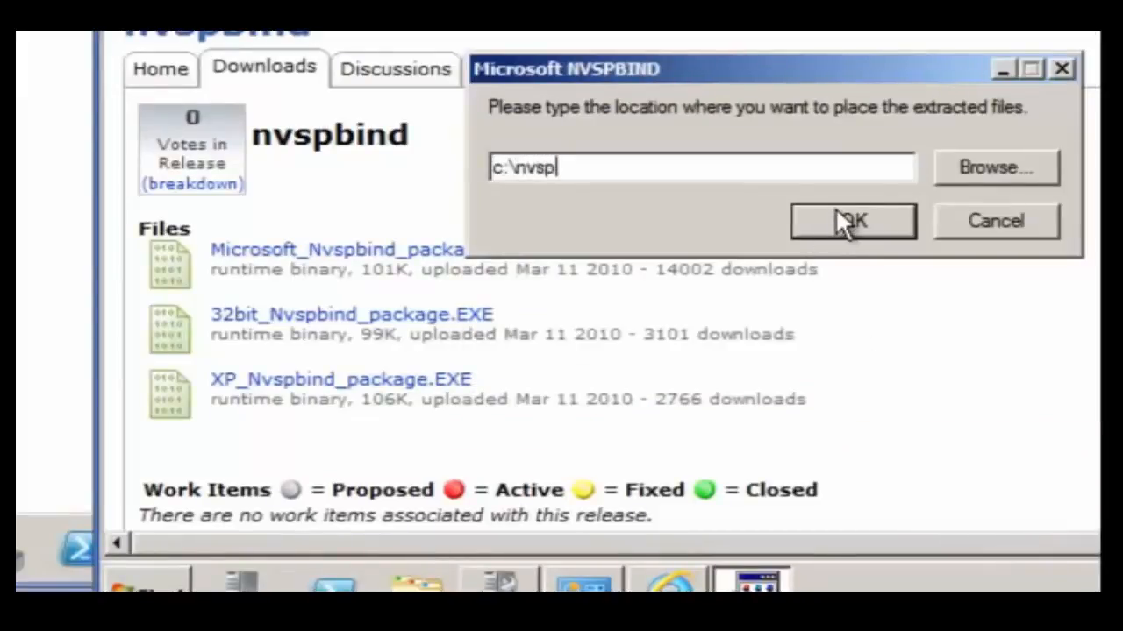
pyautogui.write('nd\\')
pyautogui.click(844, 224)
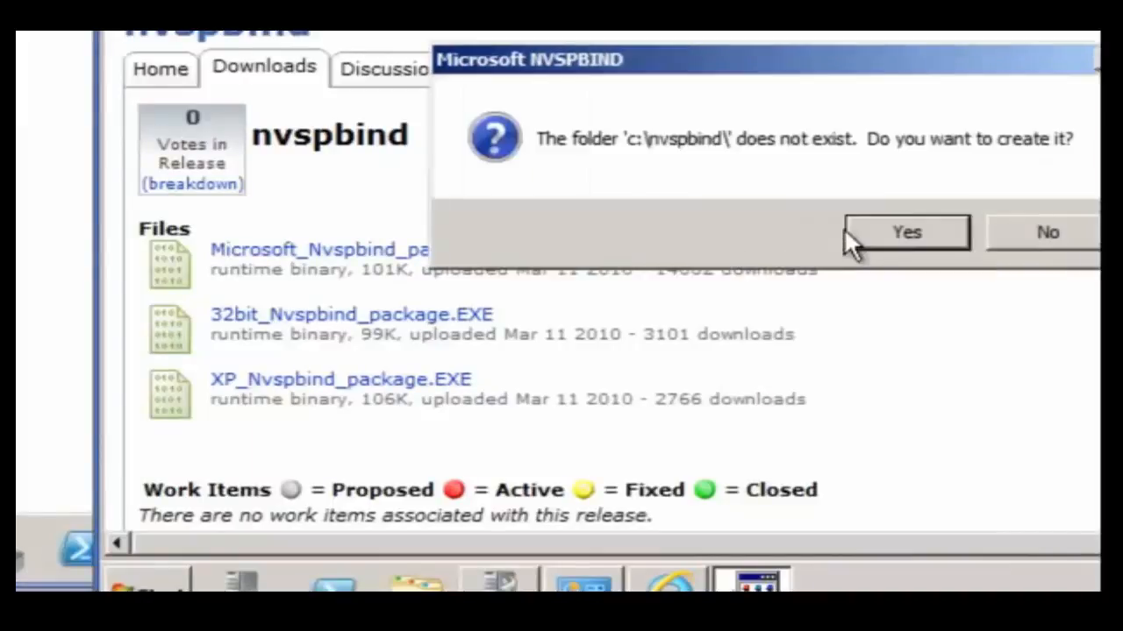
pyautogui.click(871, 228)
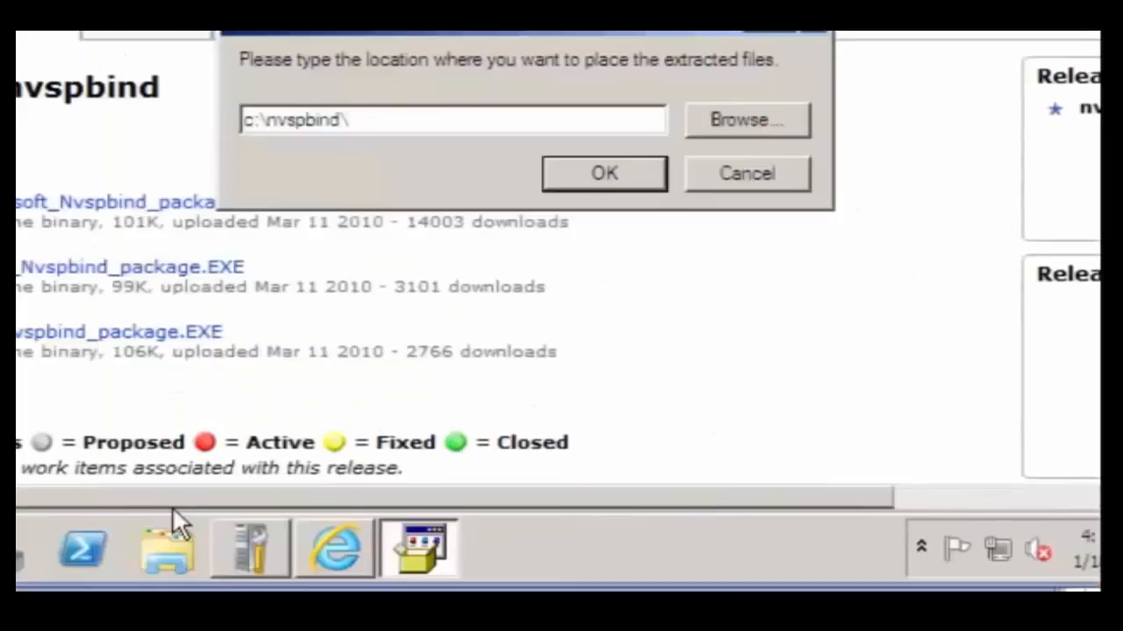
# - Extract the NVSPBIND files to c:\nvspbind\ on the other VMs as well, creating the folder on each
pyautogui.click(612, 169)
pyautogui.click(621, 185)
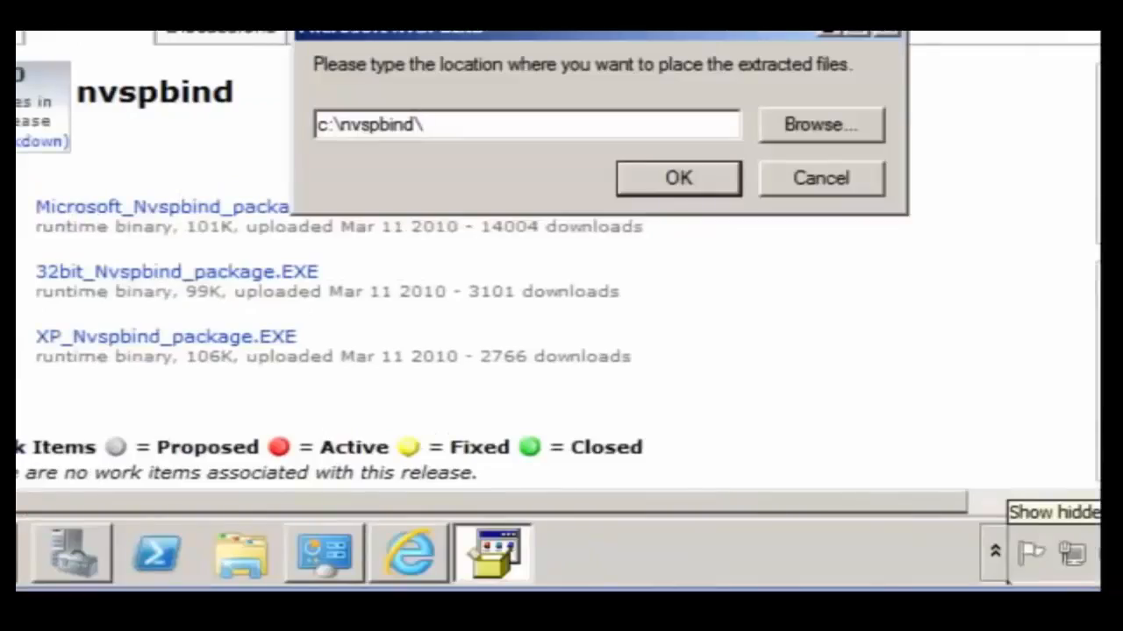
pyautogui.click(665, 174)
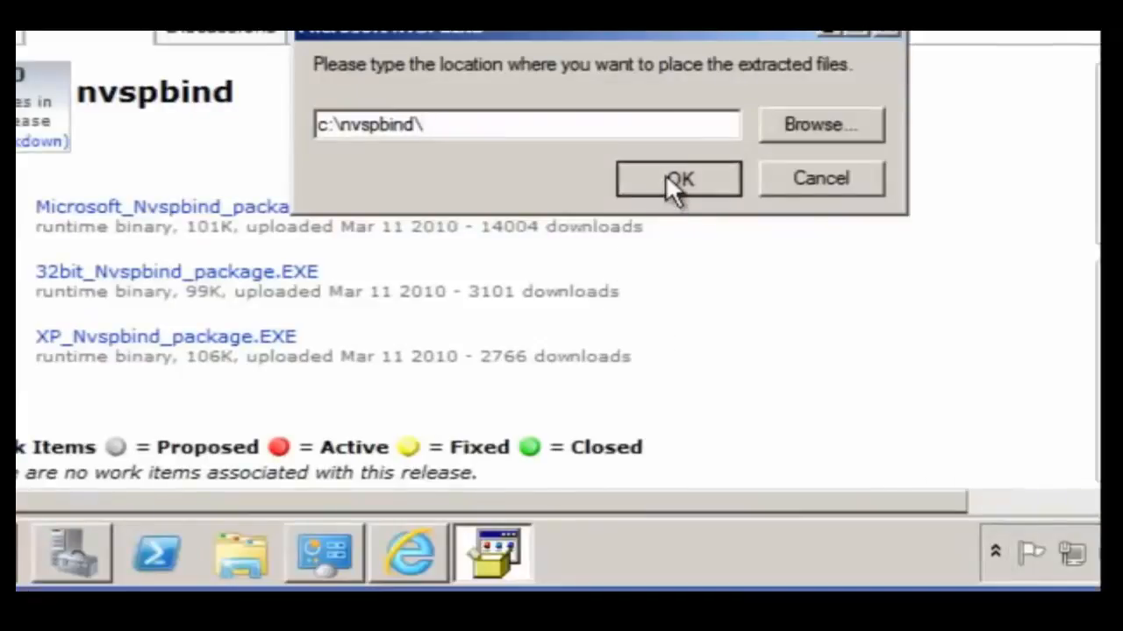
pyautogui.click(705, 189)
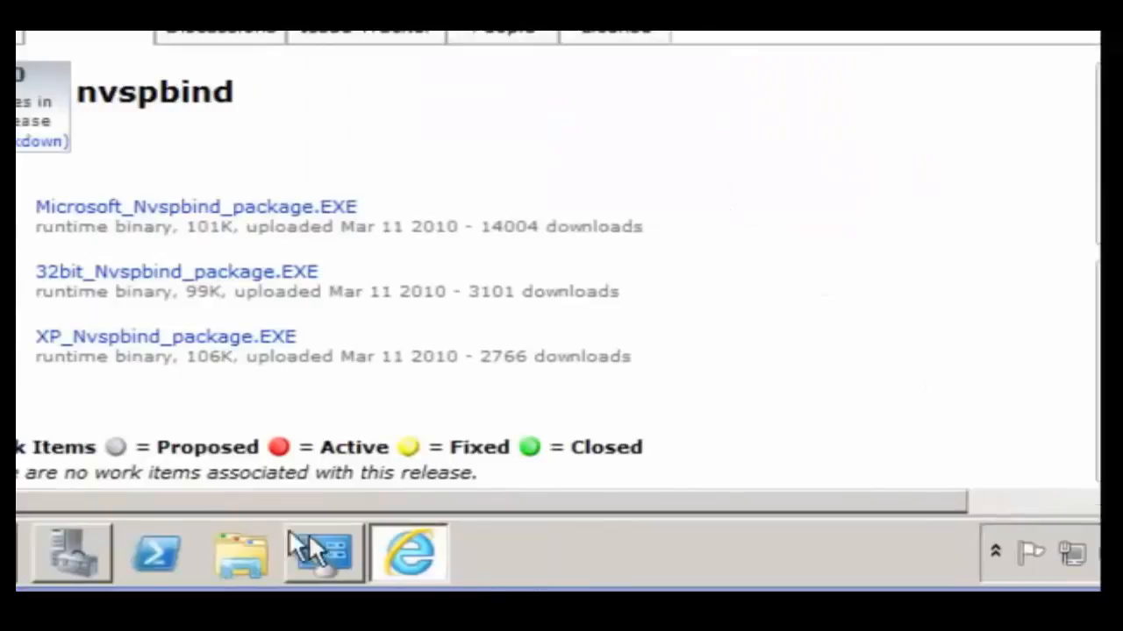
# - Open a Command Prompt and change to the c:\nvspbind directory
pyautogui.click(18, 556)
pyautogui.click(202, 84)
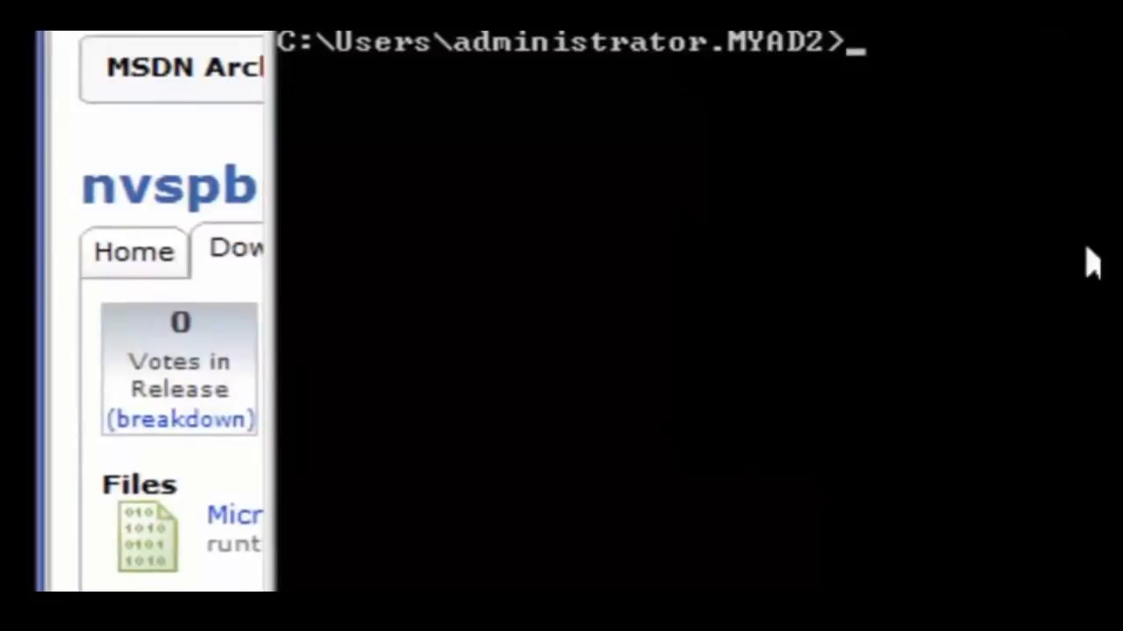
pyautogui.write('cd c:\\')
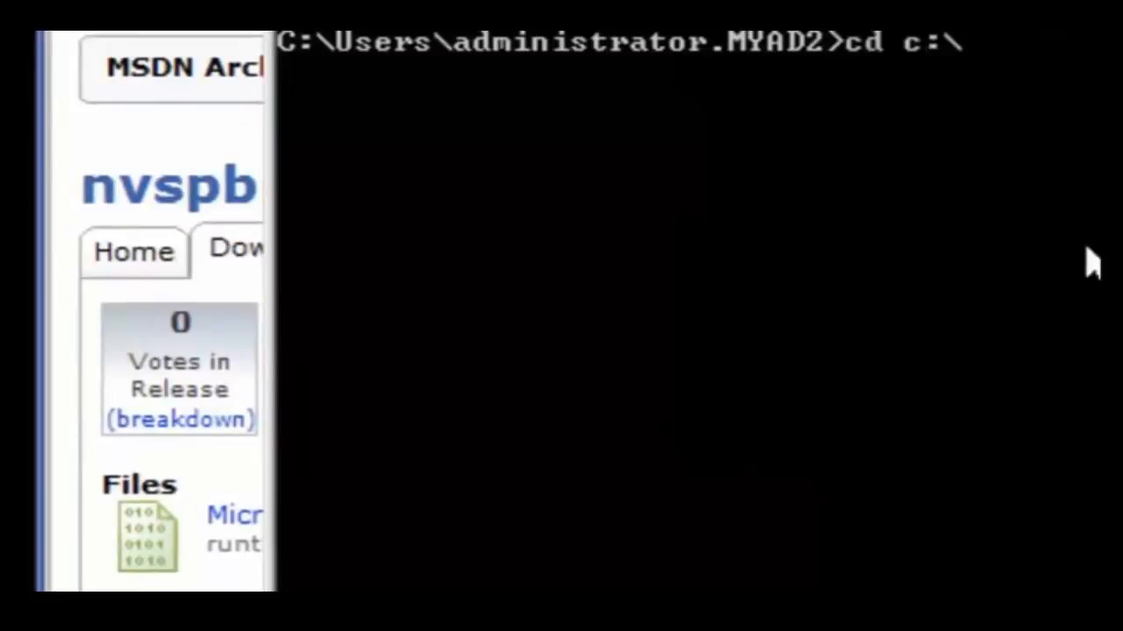
pyautogui.write('nvspbind')
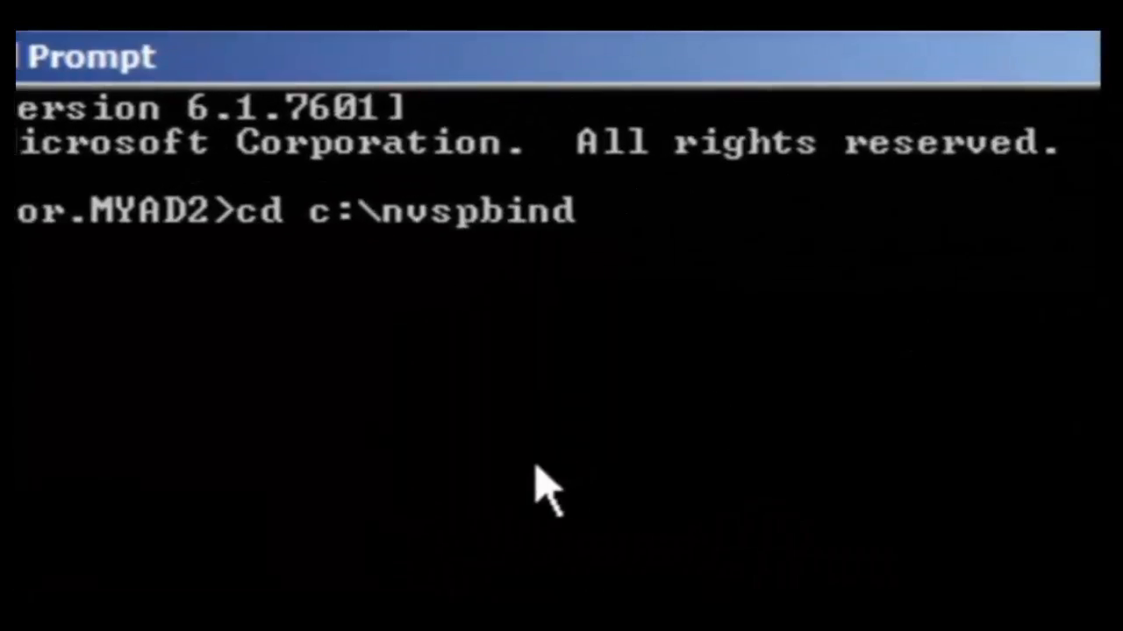
pyautogui.press('Return')
# - List the directory's contents with dir and run nvspbind to list the network adapter bindings
pyautogui.write('dir')
pyautogui.press('Return')
pyautogui.write('nvspbind')
pyautogui.press('Return')
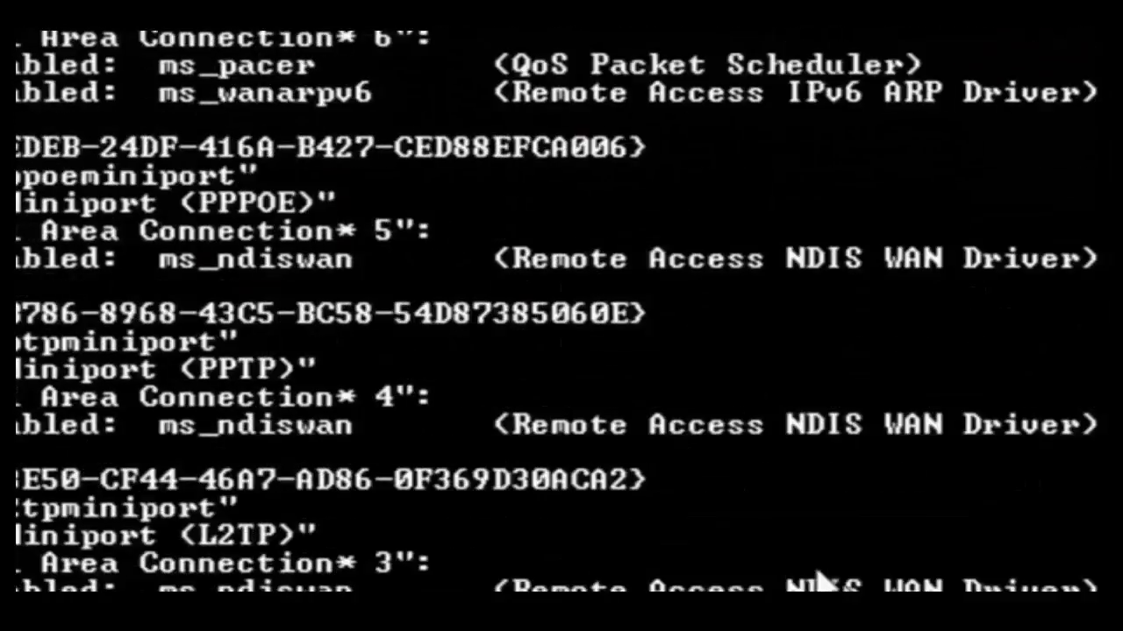
# - Find the LAN adapter in the nvspbind output and highlight its header lines from the GUID to the connection name
pyautogui.scroll(14, 556, 312)
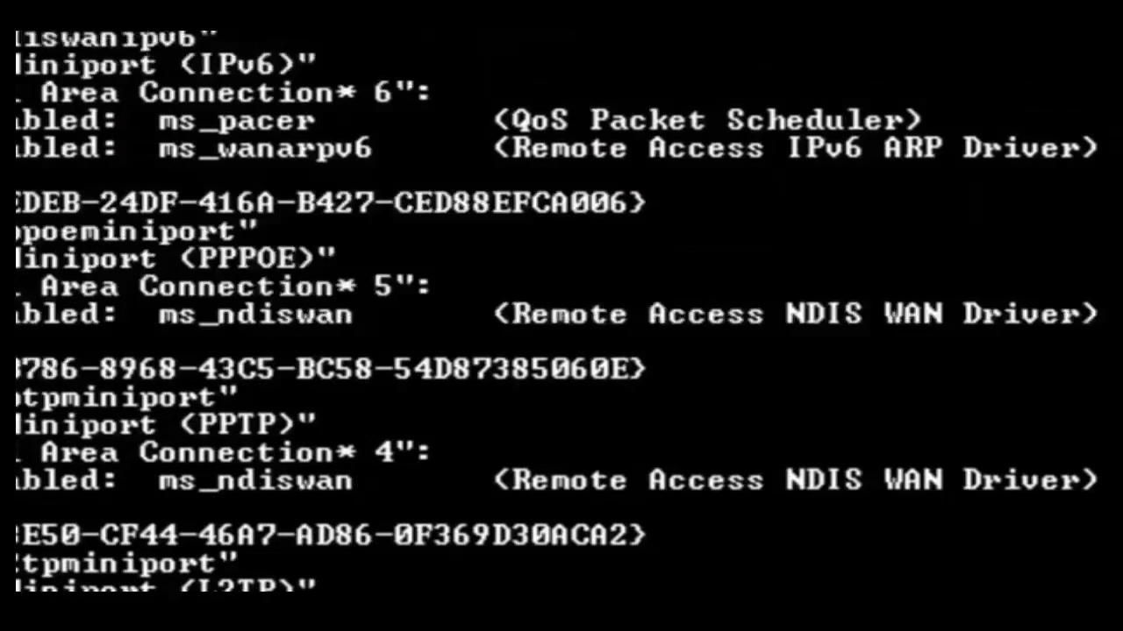
pyautogui.scroll(12, 558, 312)
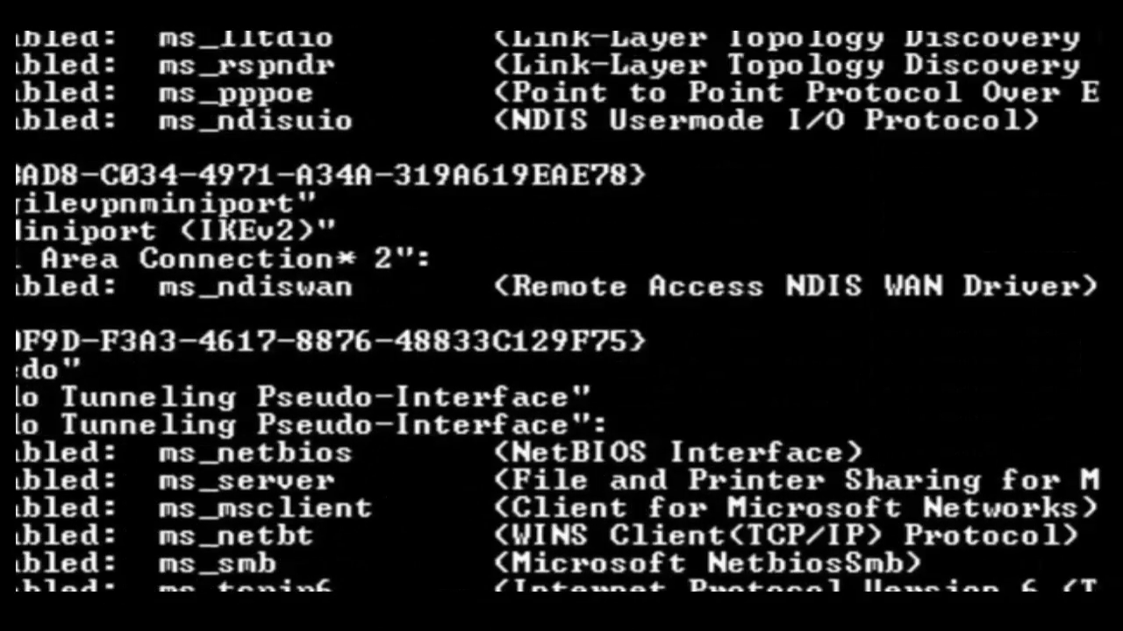
pyautogui.scroll(-5, 557, 312)
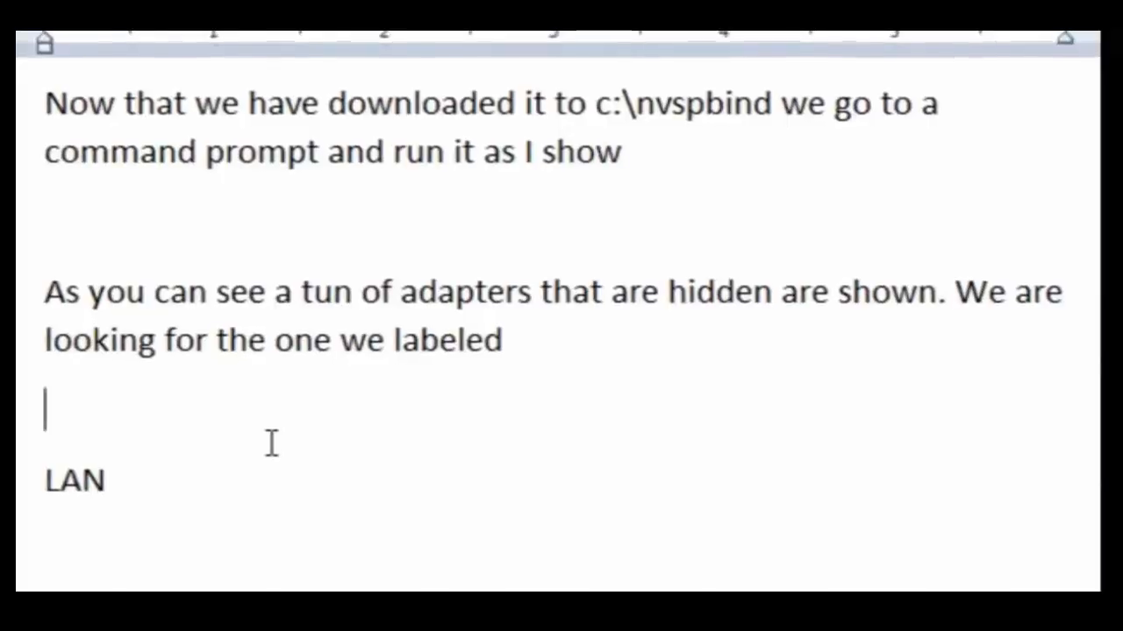
pyautogui.click(35, 500)
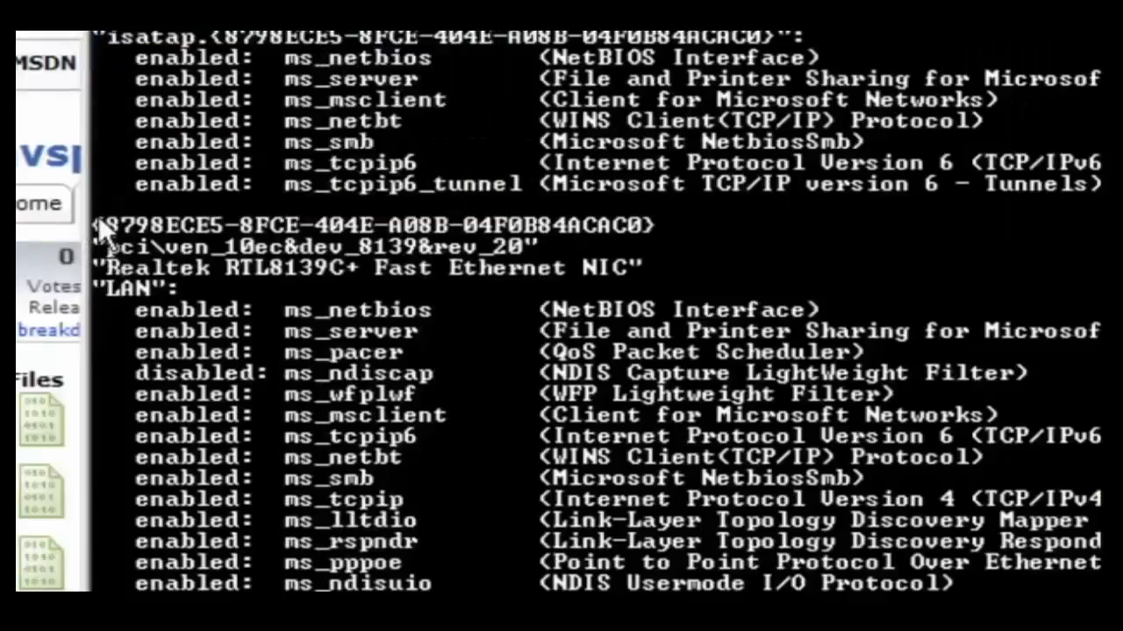
pyautogui.moveTo(98, 223); pyautogui.dragTo(717, 294)
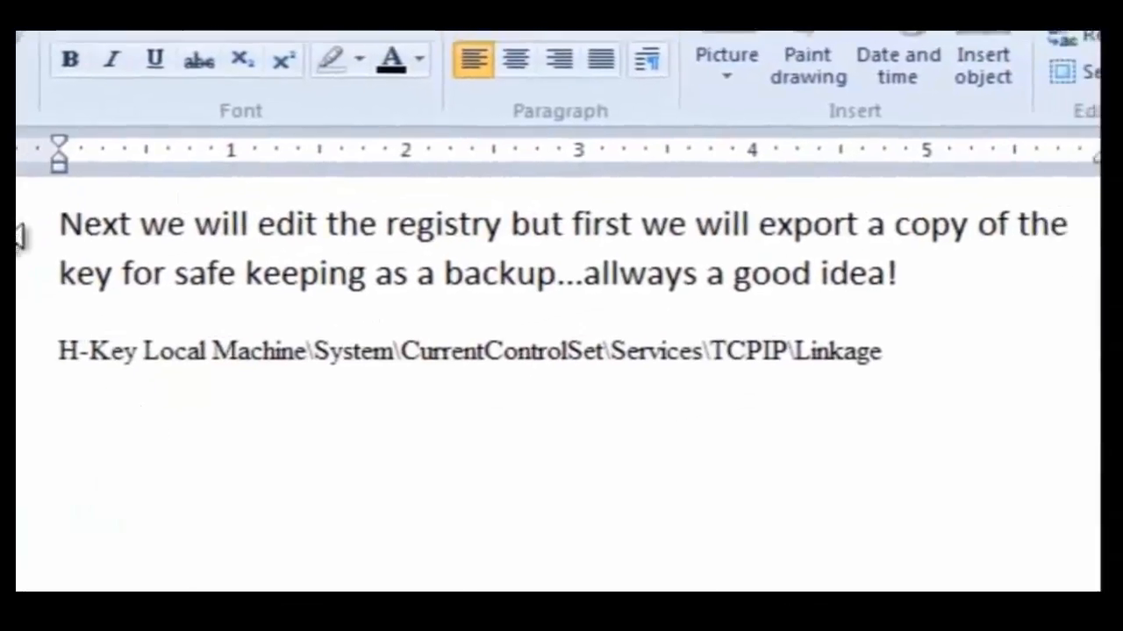
# - Switch to WordPad and highlight the note about exporting a backup of the registry key before editing it
pyautogui.click(88, 213)
pyautogui.moveTo(19, 248); pyautogui.dragTo(20, 288)
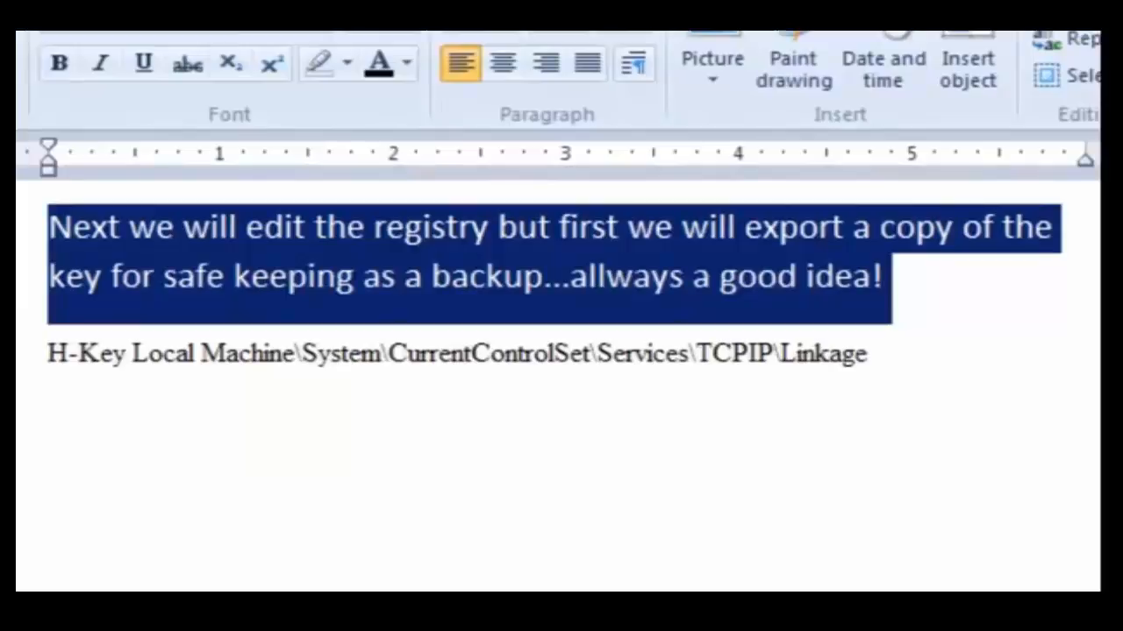
# - Leave the WordPad notes and launch Registry Editor on the server with regedt32
pyautogui.click(33, 368)
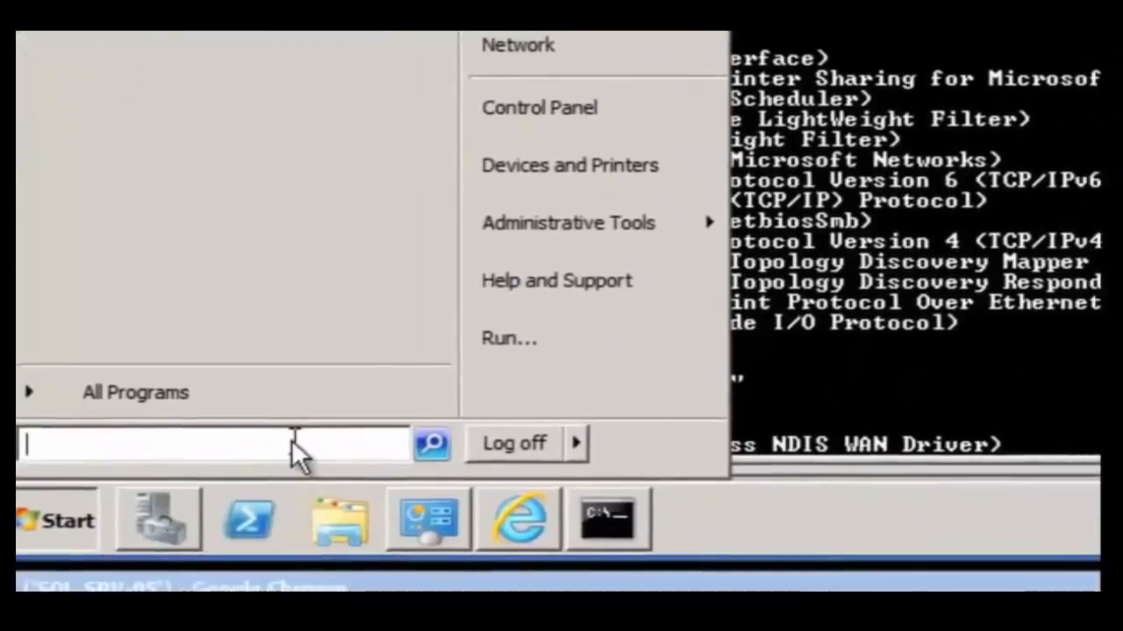
pyautogui.write('regedt32')
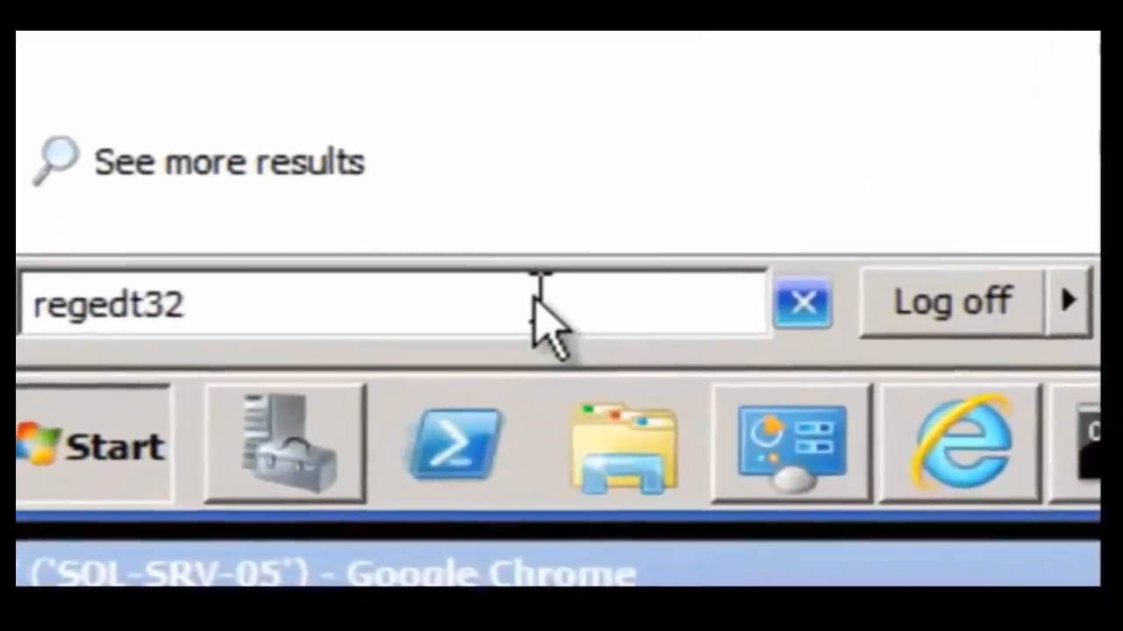
pyautogui.press('Return')
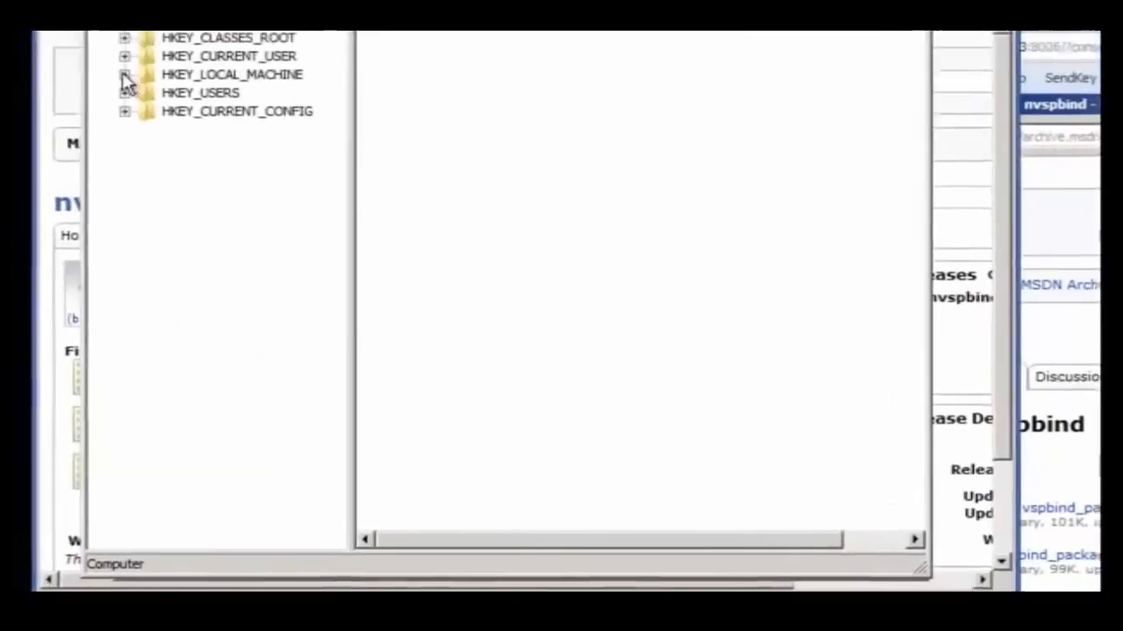
# - Browse the registry to HKEY_LOCAL_MACHINE\SYSTEM\CurrentControlSet\Services\Tcpip\Linkage and show that key's values
pyautogui.click(124, 74)
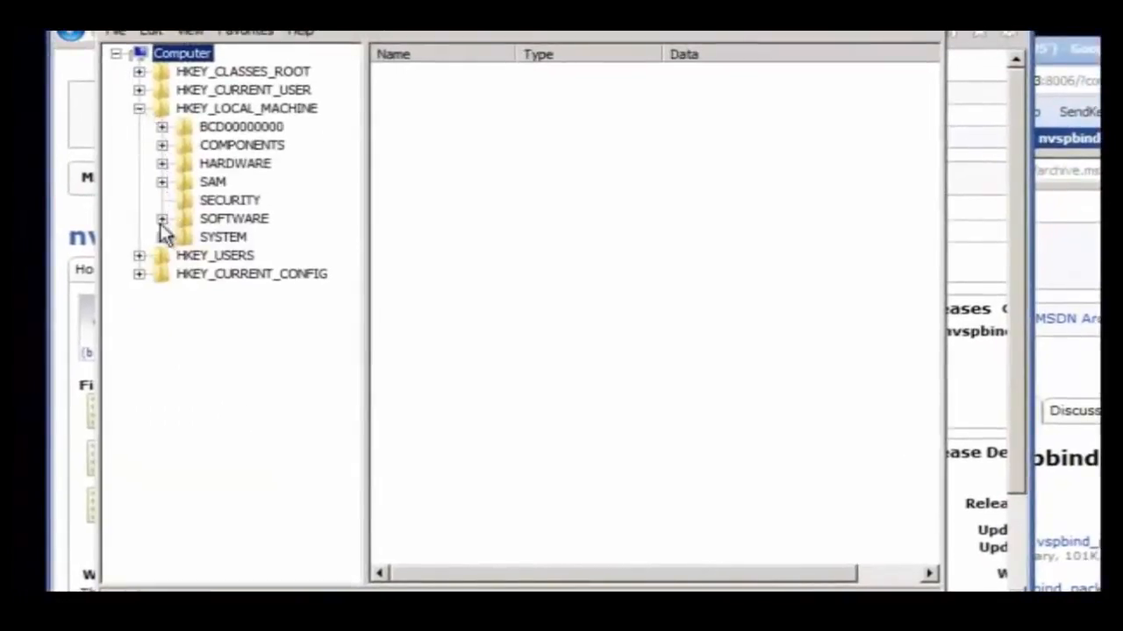
pyautogui.click(163, 237)
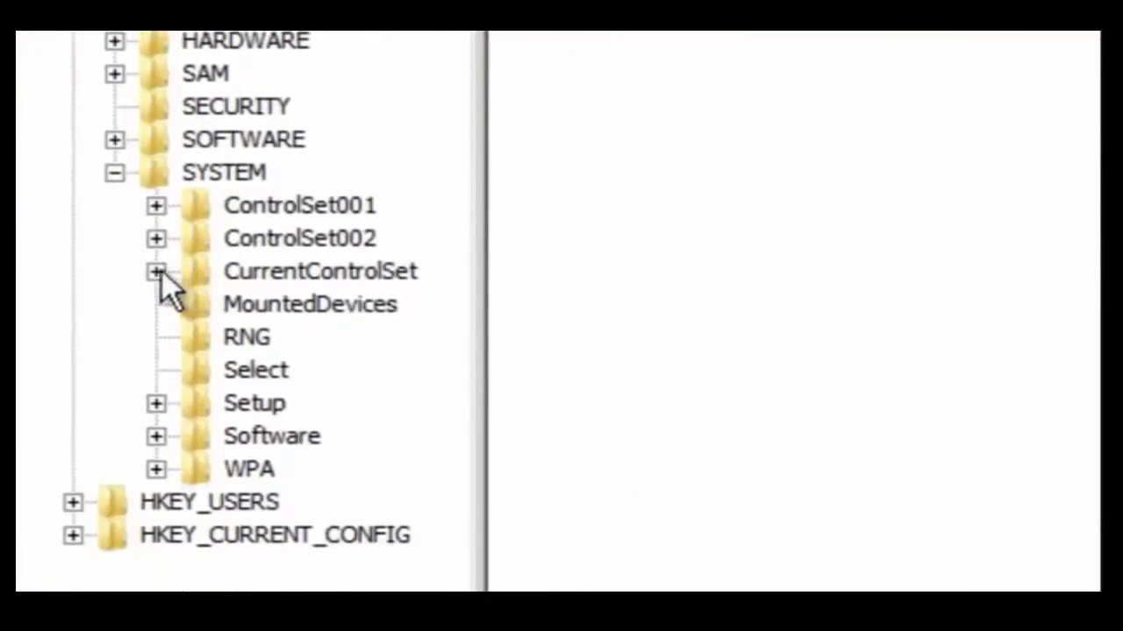
pyautogui.click(156, 272)
pyautogui.click(199, 434)
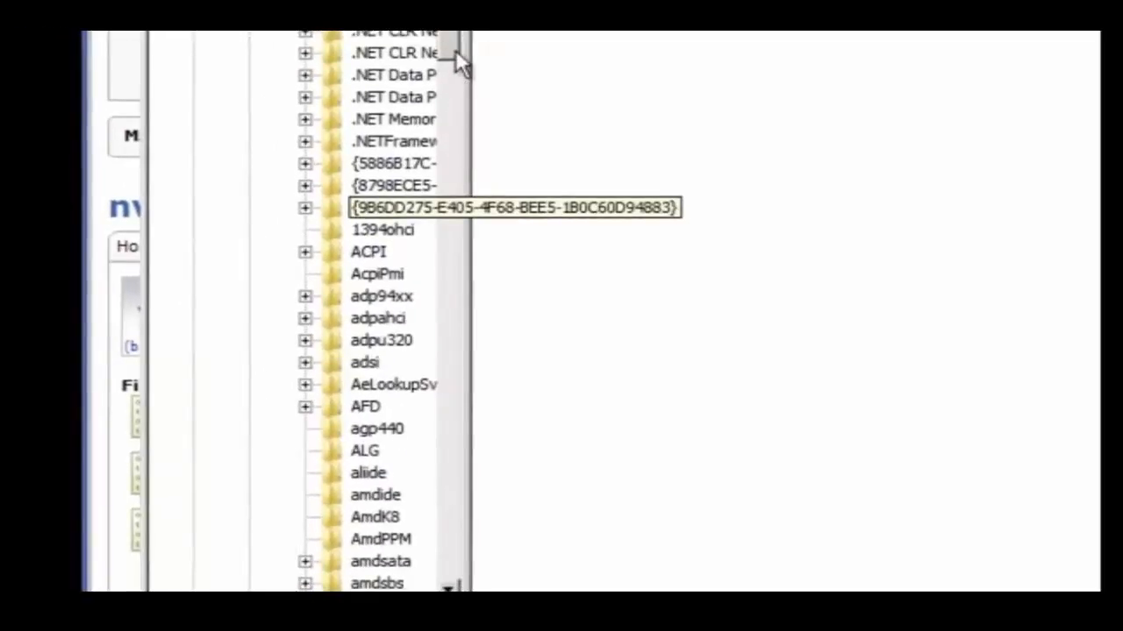
pyautogui.moveTo(455, 49); pyautogui.dragTo(426, 464)
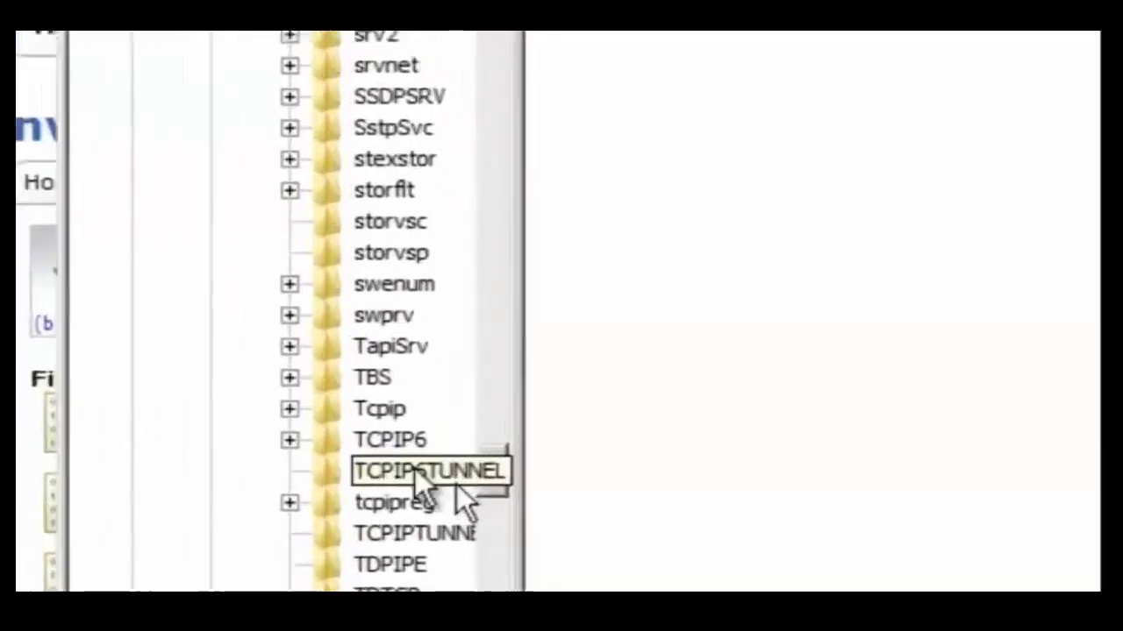
pyautogui.click(289, 409)
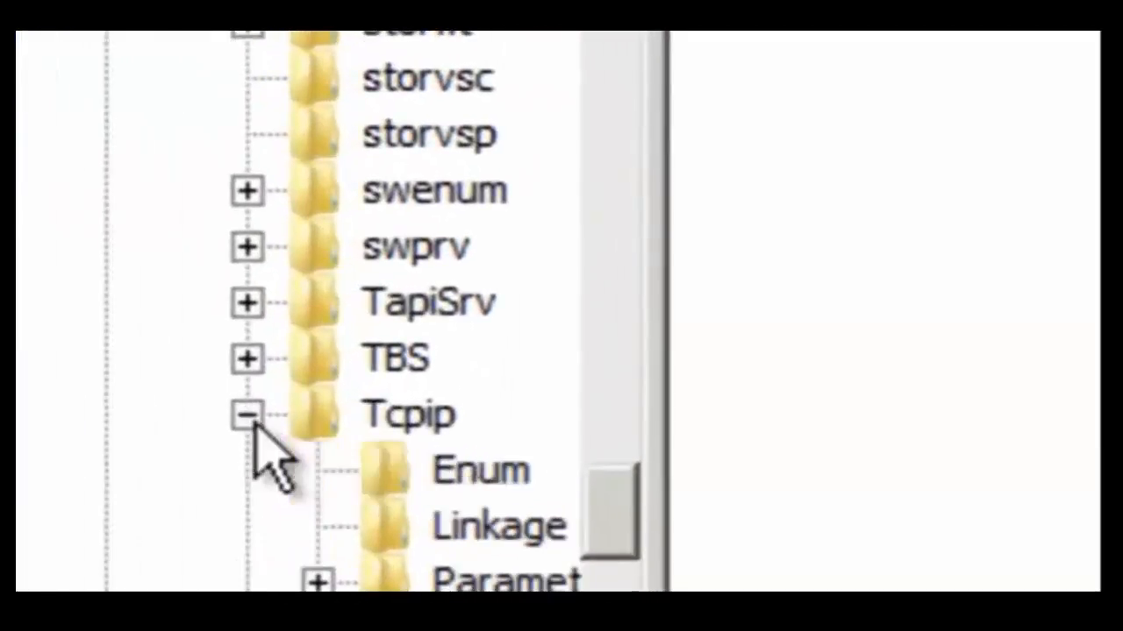
pyautogui.click(369, 416)
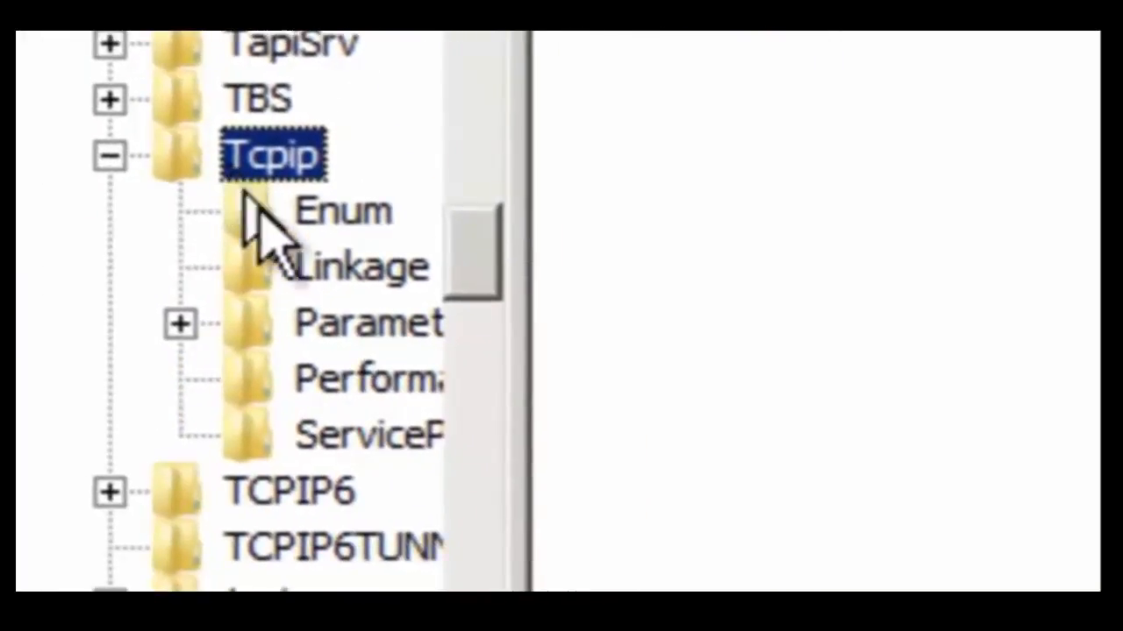
pyautogui.click(368, 268)
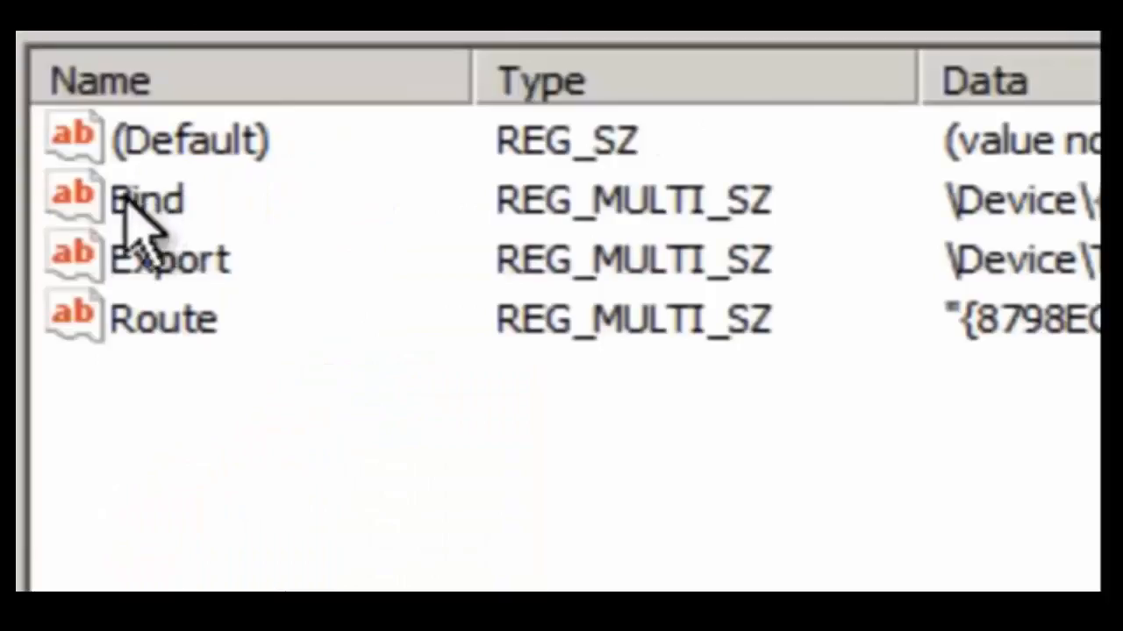
# - Open the Linkage key's Bind value and compare its first device GUID with the LAN adapter's GUID in the nvspbind output
pyautogui.click(137, 213)
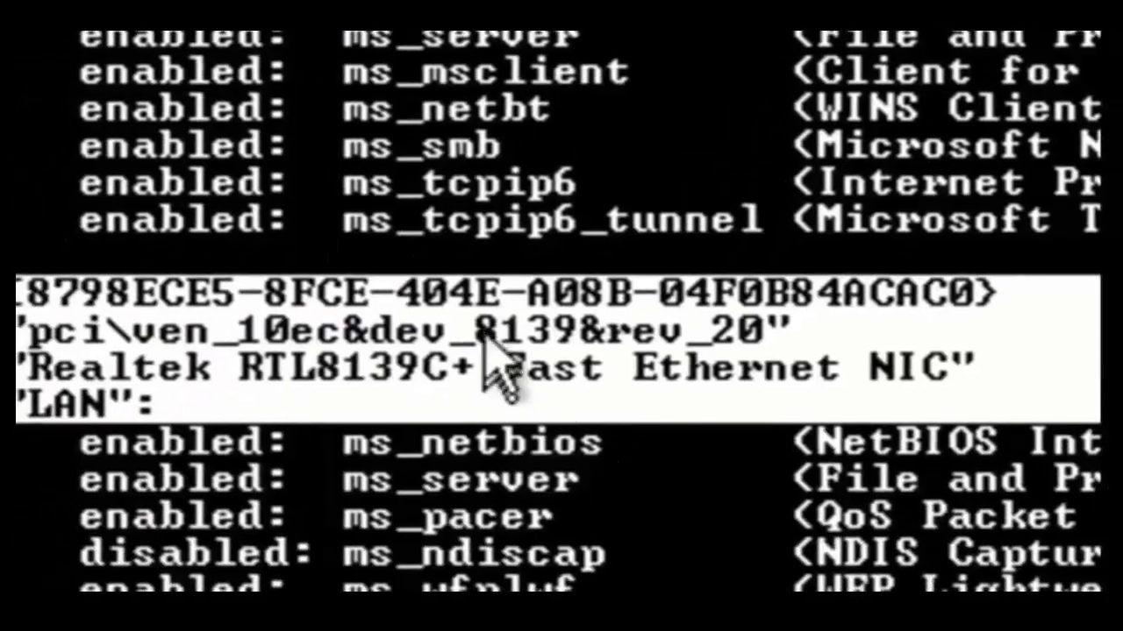
pyautogui.rightClick(491, 329)
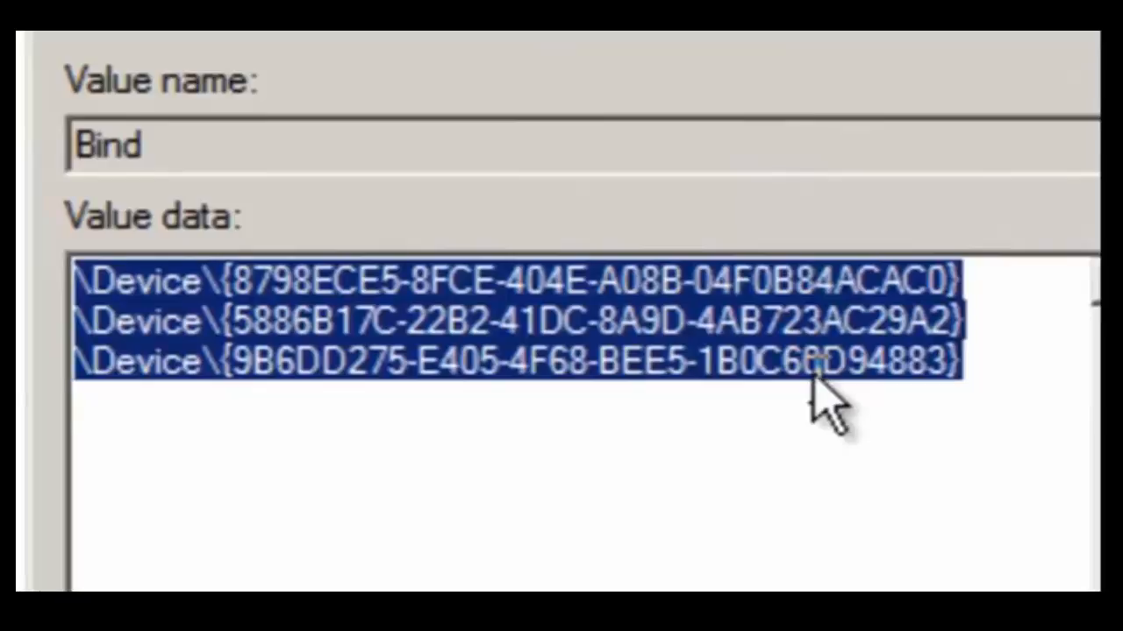
pyautogui.click(842, 318)
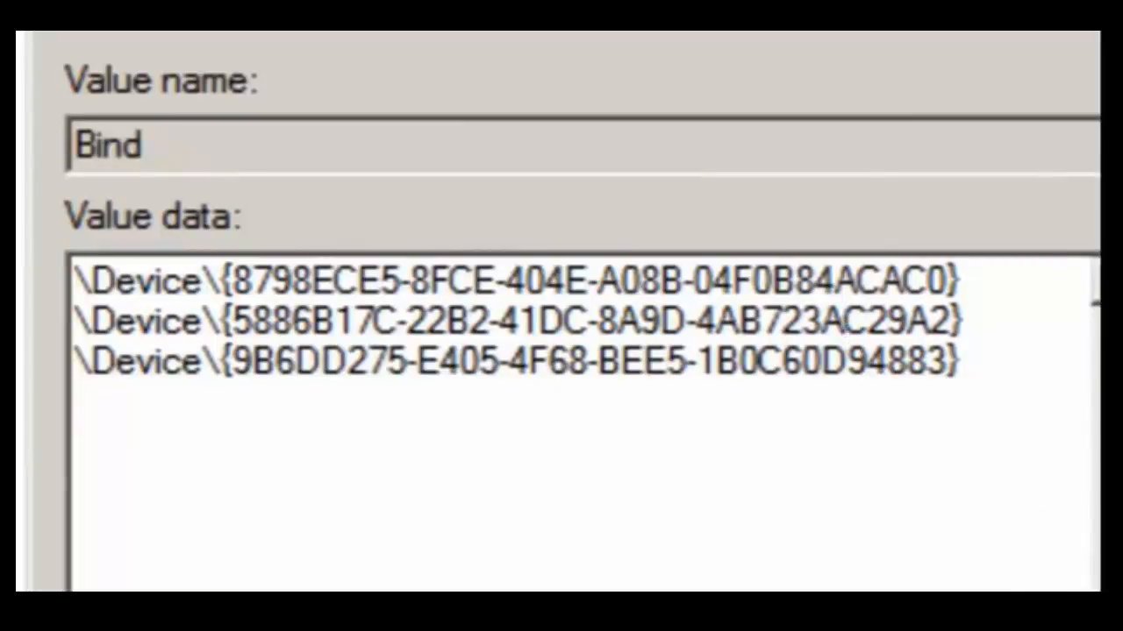
pyautogui.hotkey('alt', 'Tab')
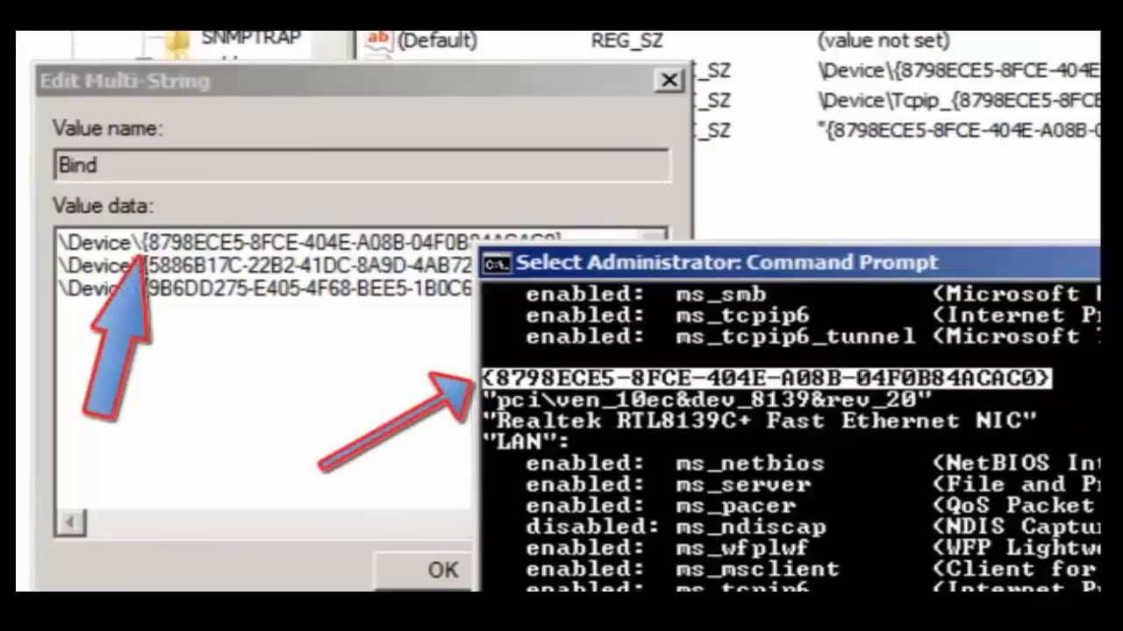
# - Switch to WordPad and highlight each line of the note about the binding order and running the cluster install test
pyautogui.hotkey('alt', 'Tab')
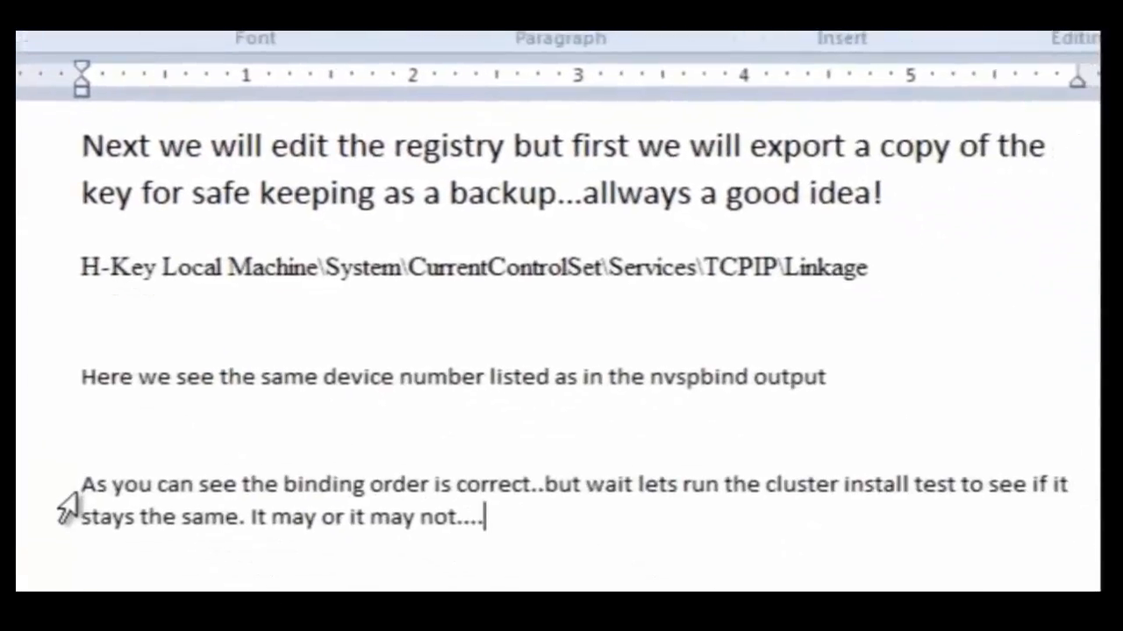
pyautogui.click(70, 491)
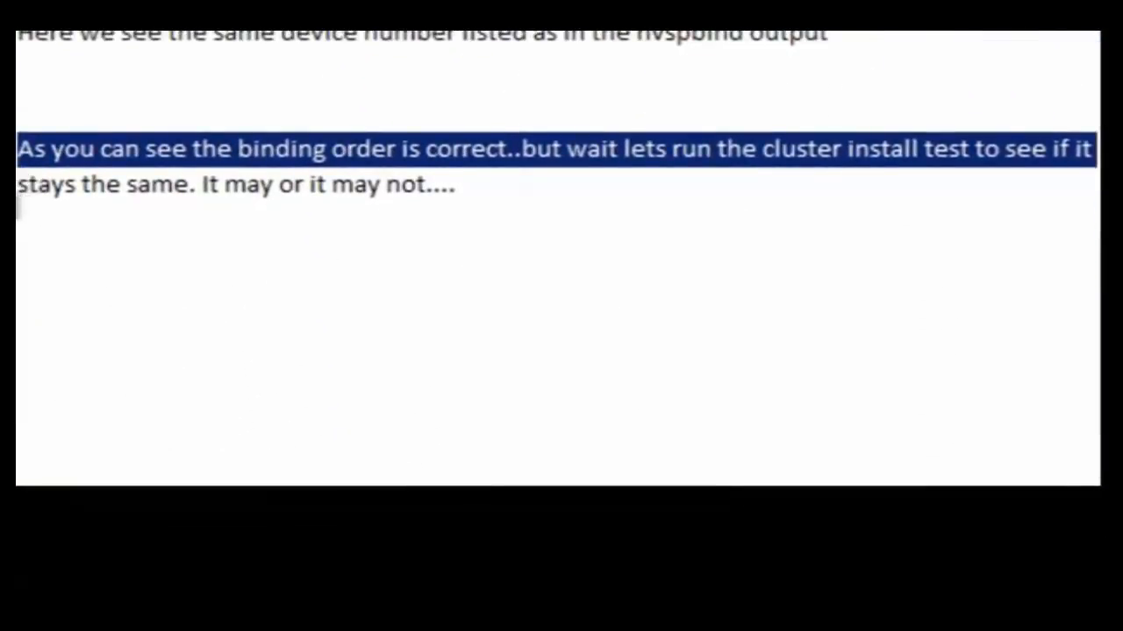
pyautogui.click(17, 202)
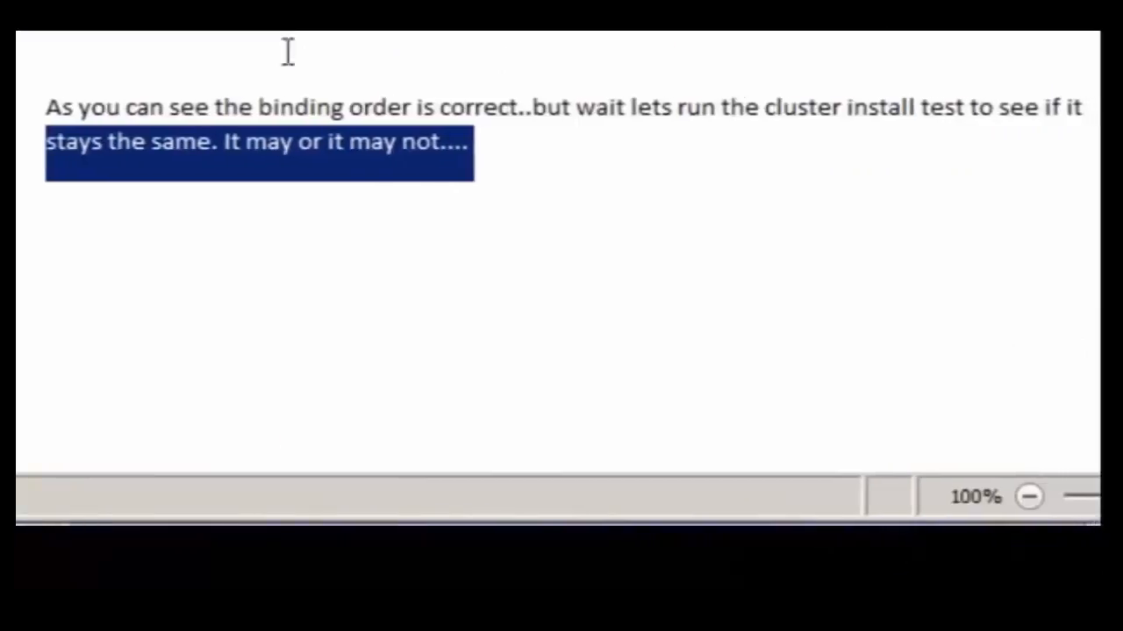
pyautogui.click(469, 185)
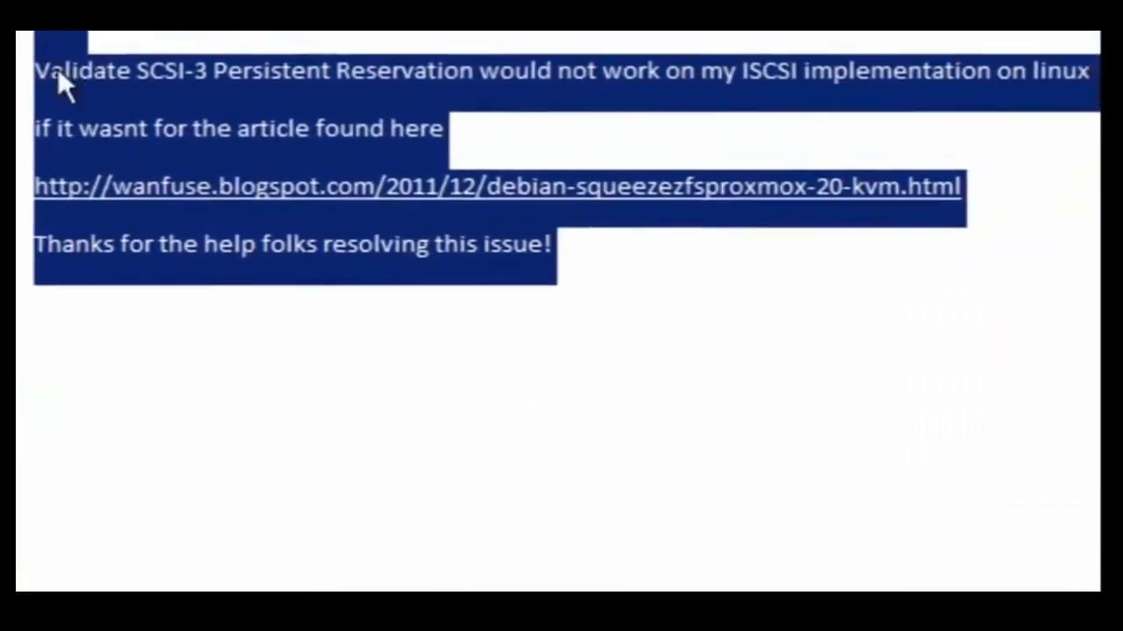
# - Highlight the notes on SCSI-3 Persistent Reservation and the blog article link, and the note about adding IP addresses to the Cluster-NET cards
pyautogui.click(34, 72)
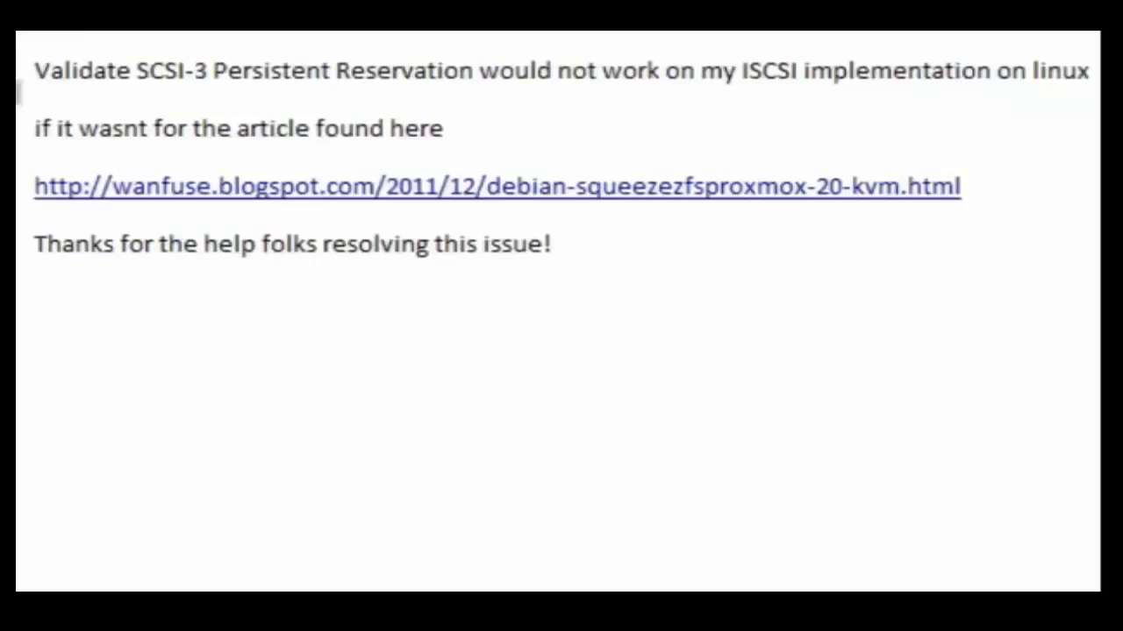
pyautogui.click(17, 86)
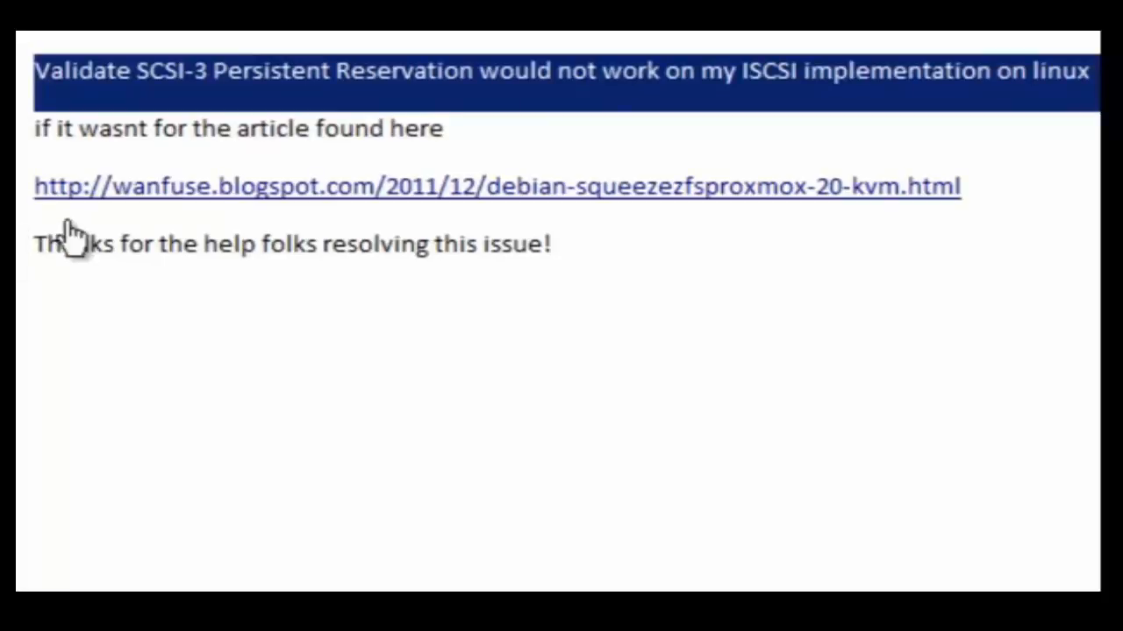
pyautogui.click(21, 204)
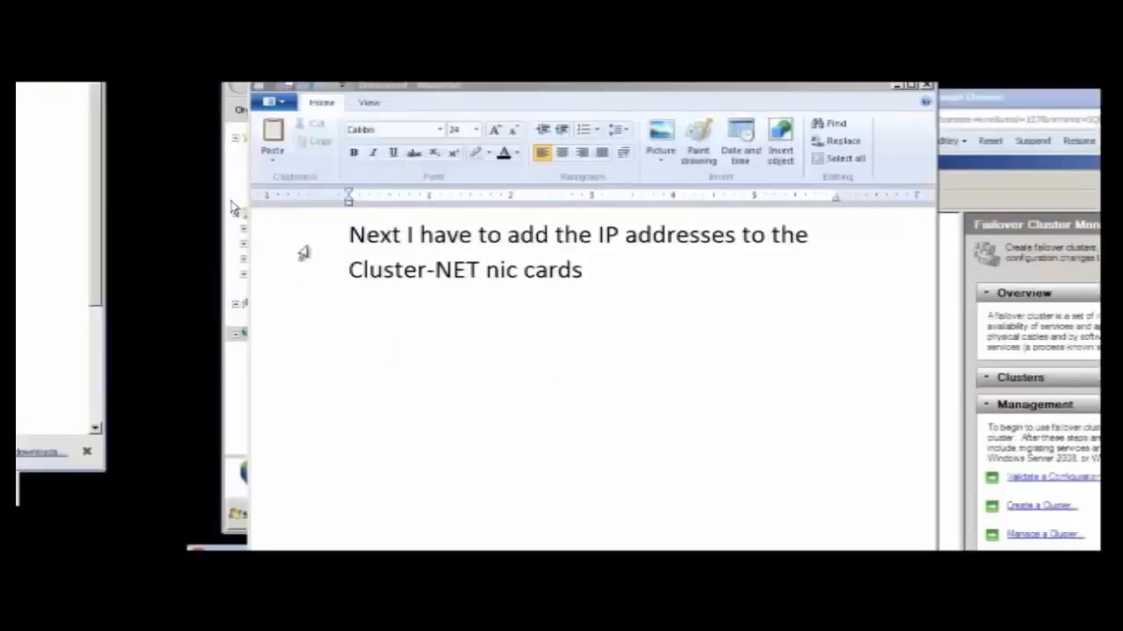
pyautogui.click(319, 234)
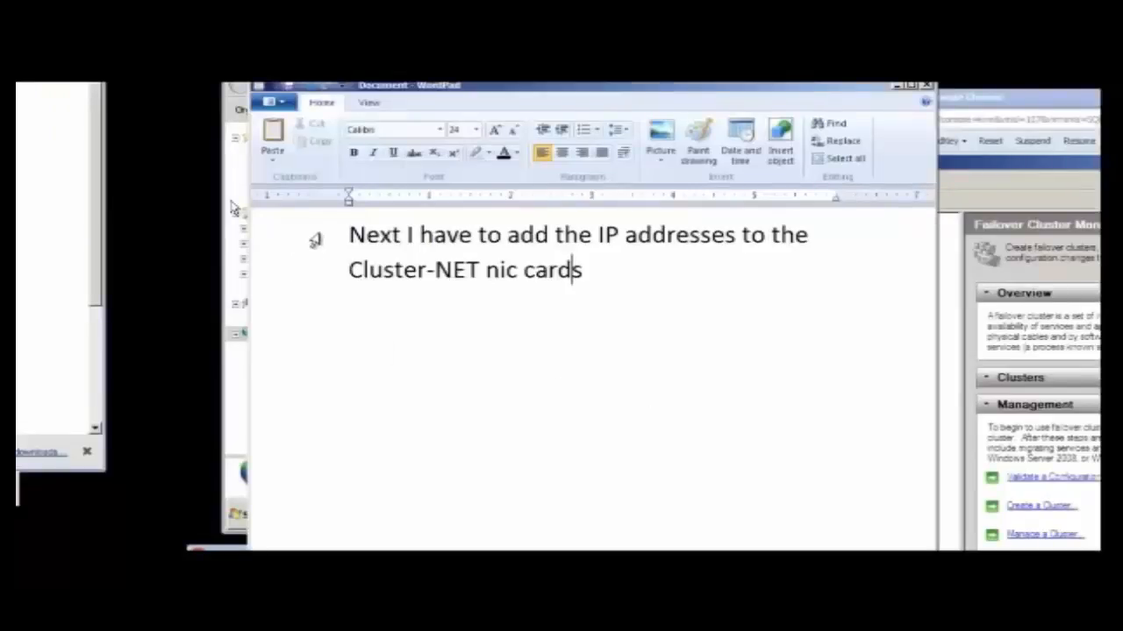
pyautogui.moveTo(320, 249); pyautogui.dragTo(348, 275)
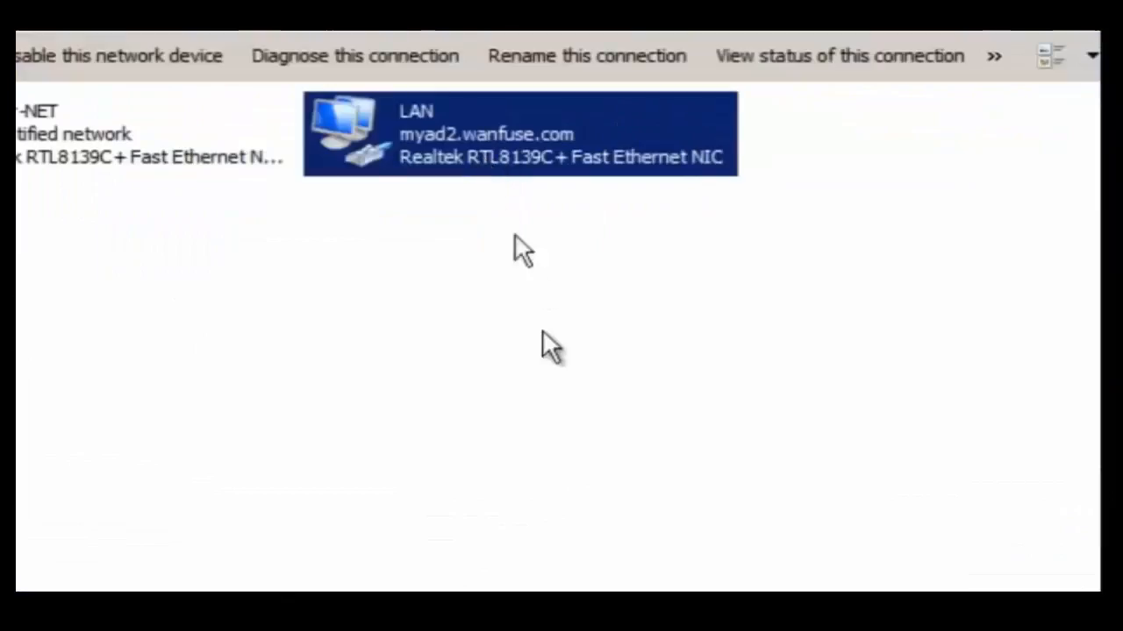
# - Check the IP address in the LAN adapter's TCP/IPv4 properties and close the dialogs without saving changes
pyautogui.rightClick(471, 146)
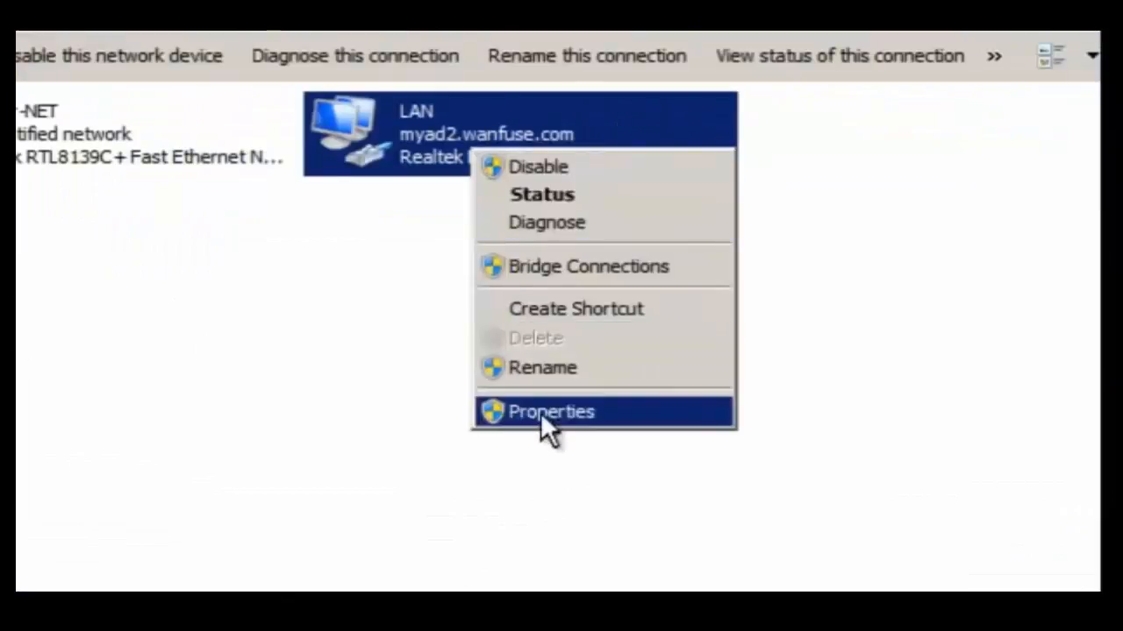
pyautogui.click(540, 412)
pyautogui.click(166, 446)
pyautogui.click(342, 575)
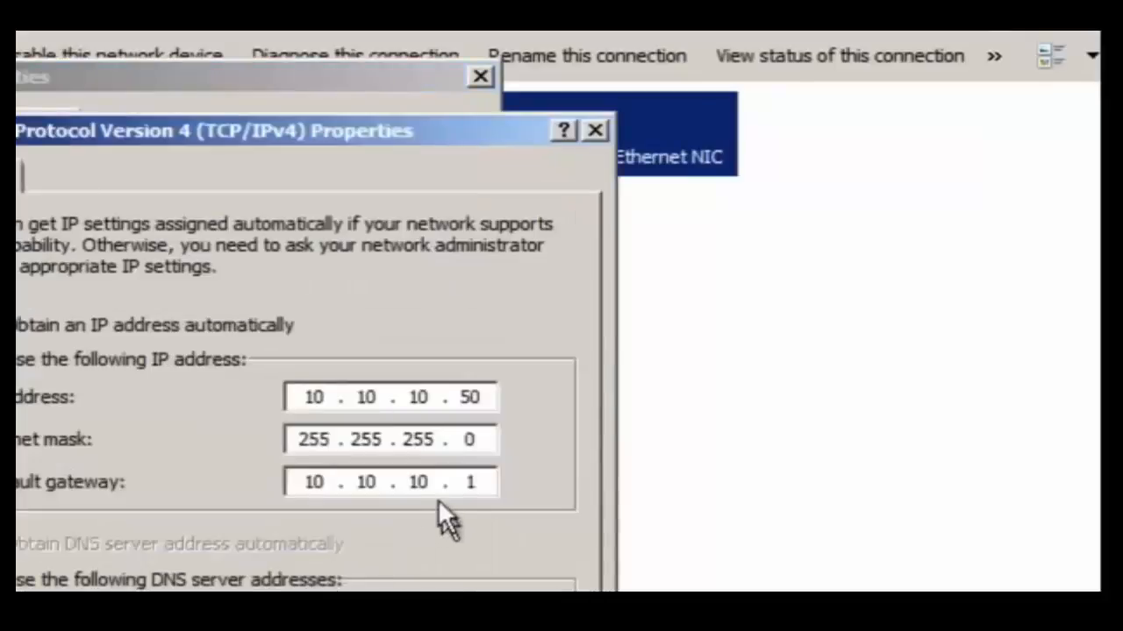
pyautogui.moveTo(481, 400); pyautogui.dragTo(399, 391)
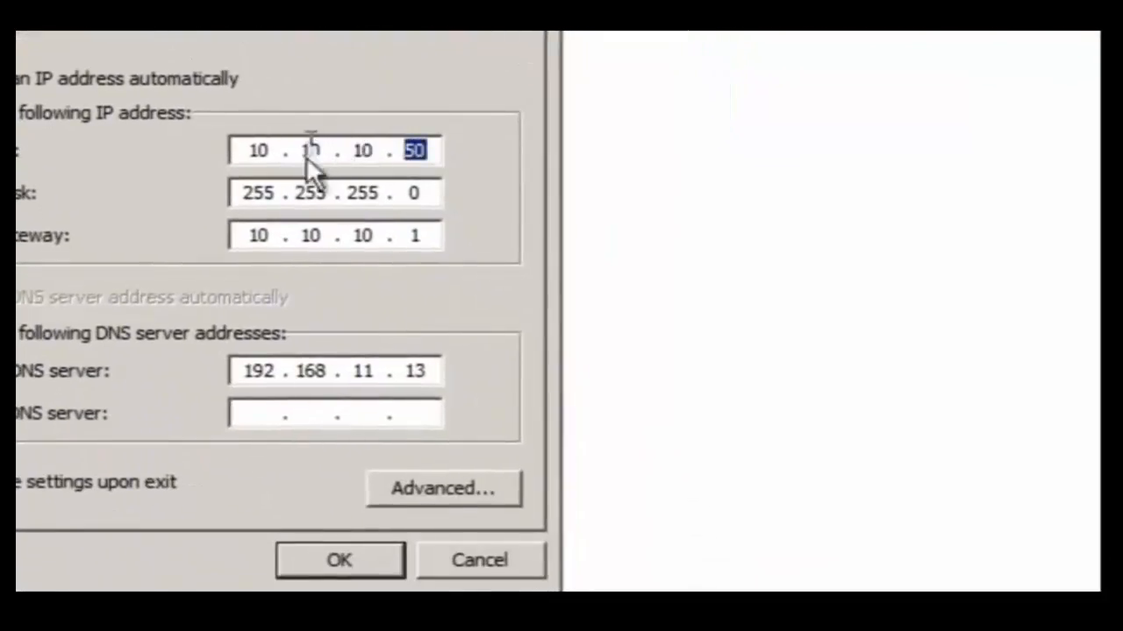
pyautogui.click(467, 544)
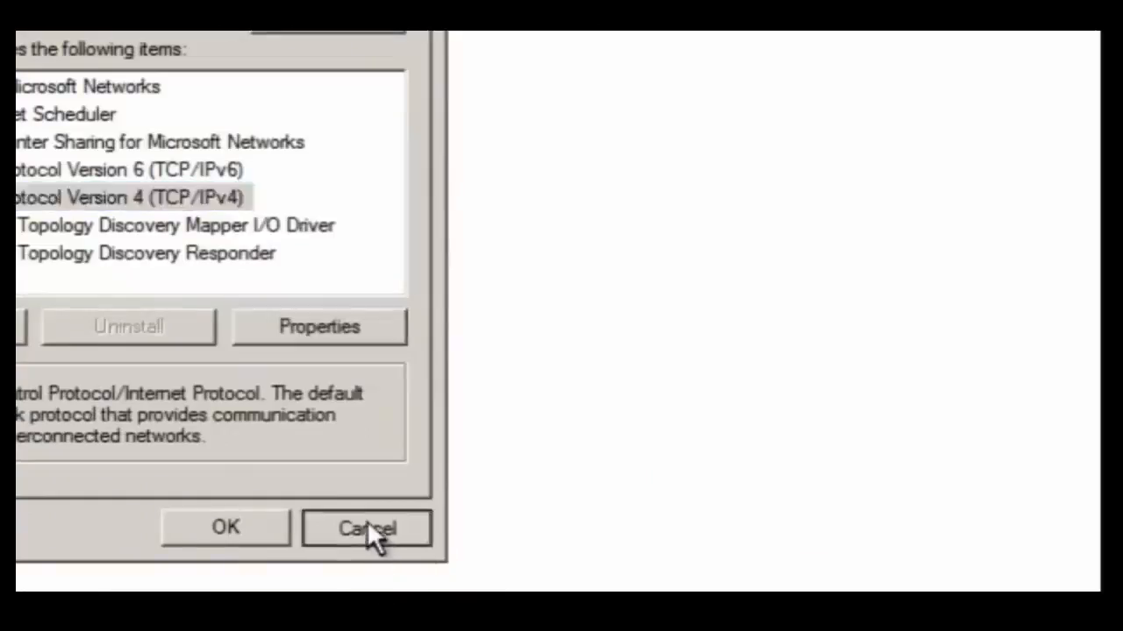
pyautogui.click(367, 523)
# - Give the Cluster-NET adapter the static IPv4 address 10.10.20.50 and enter 255 in the second octet of its subnet mask
pyautogui.rightClick(13, 145)
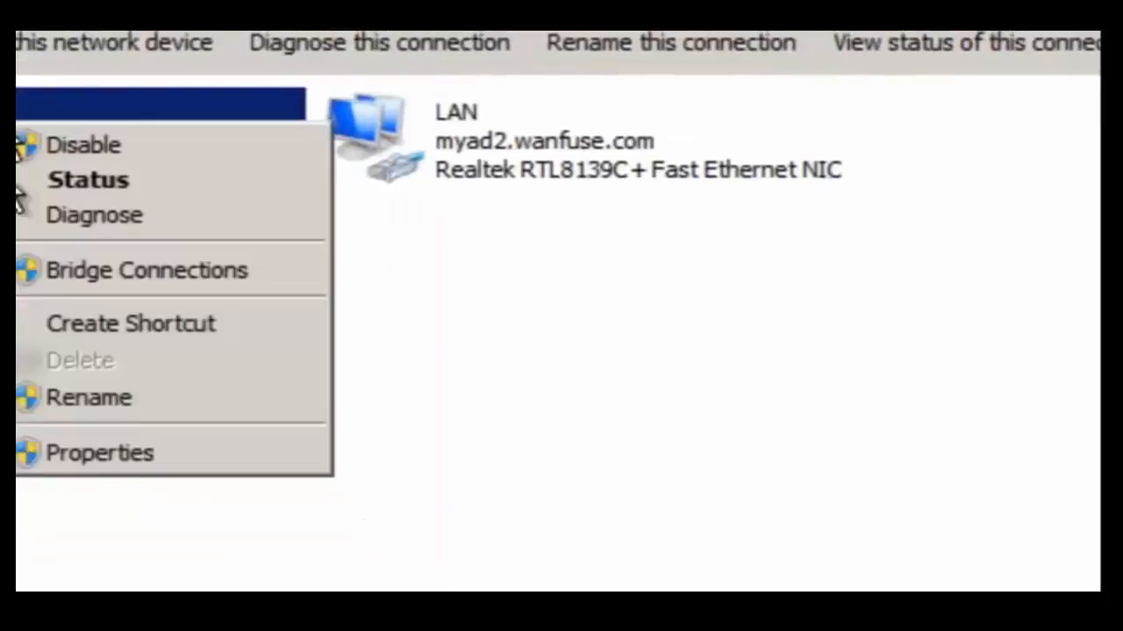
pyautogui.click(92, 452)
pyautogui.doubleClick(86, 530)
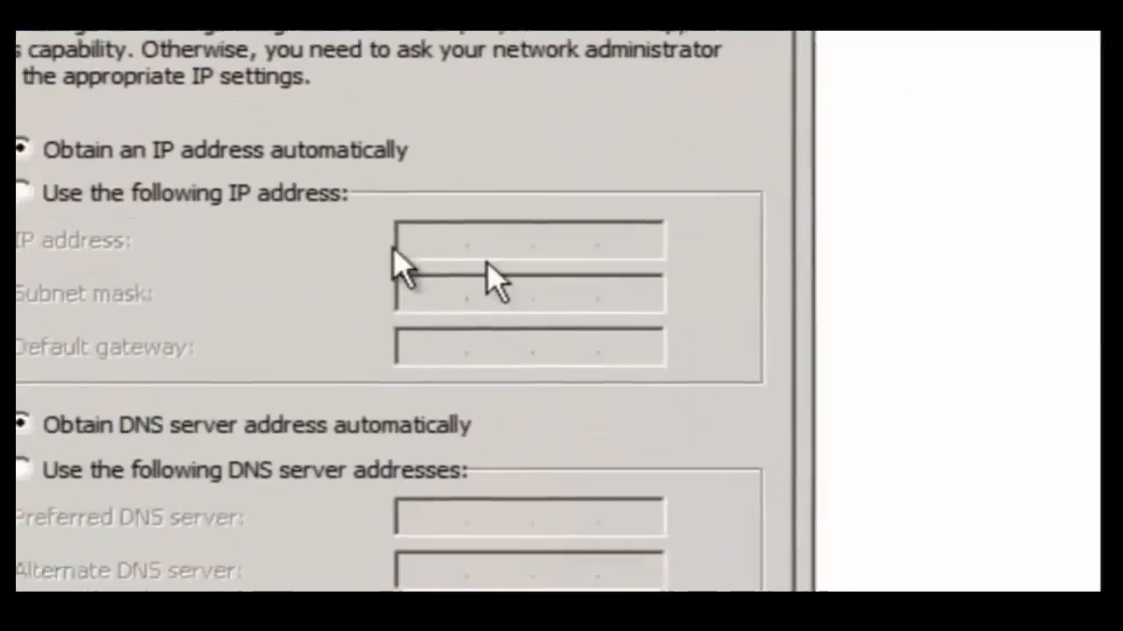
pyautogui.click(248, 194)
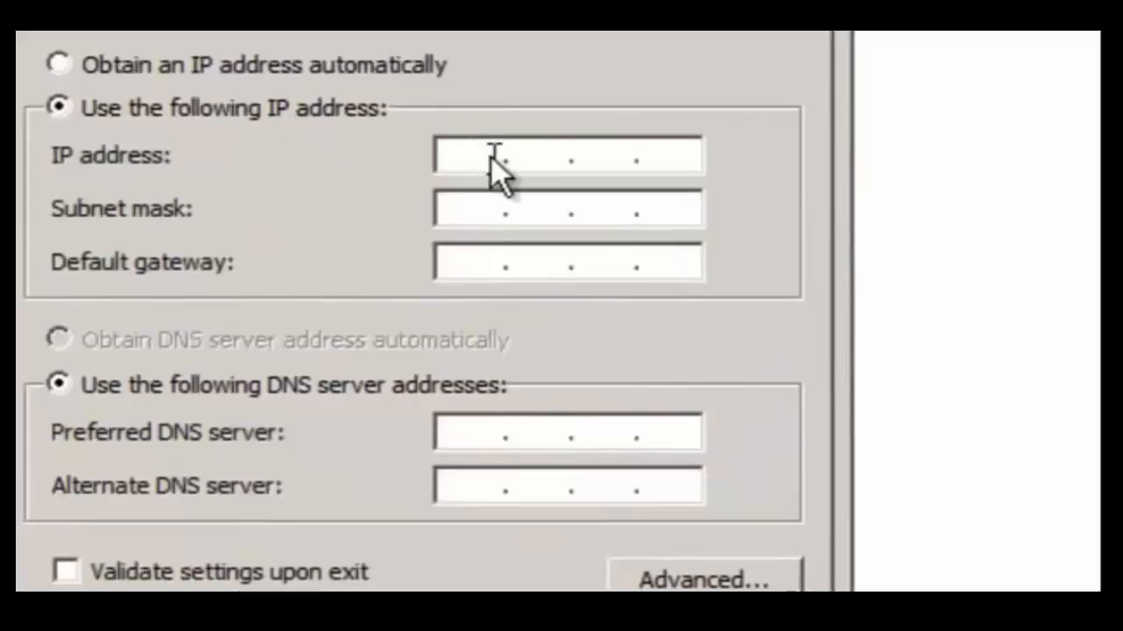
pyautogui.write('10.')
pyautogui.write('10.20.50')
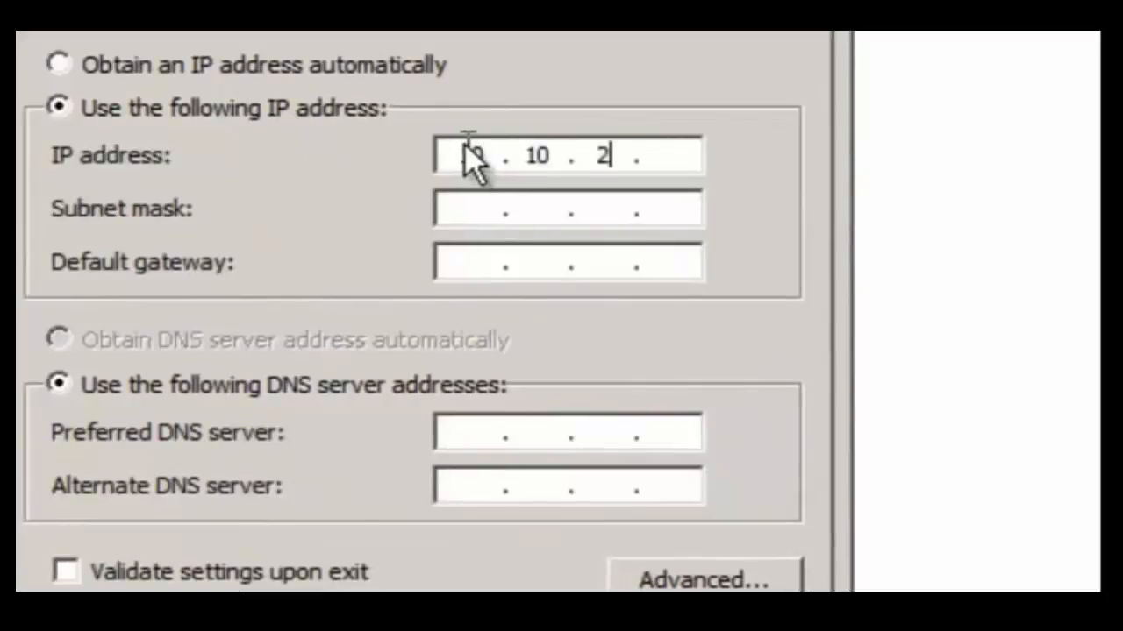
pyautogui.click(476, 206)
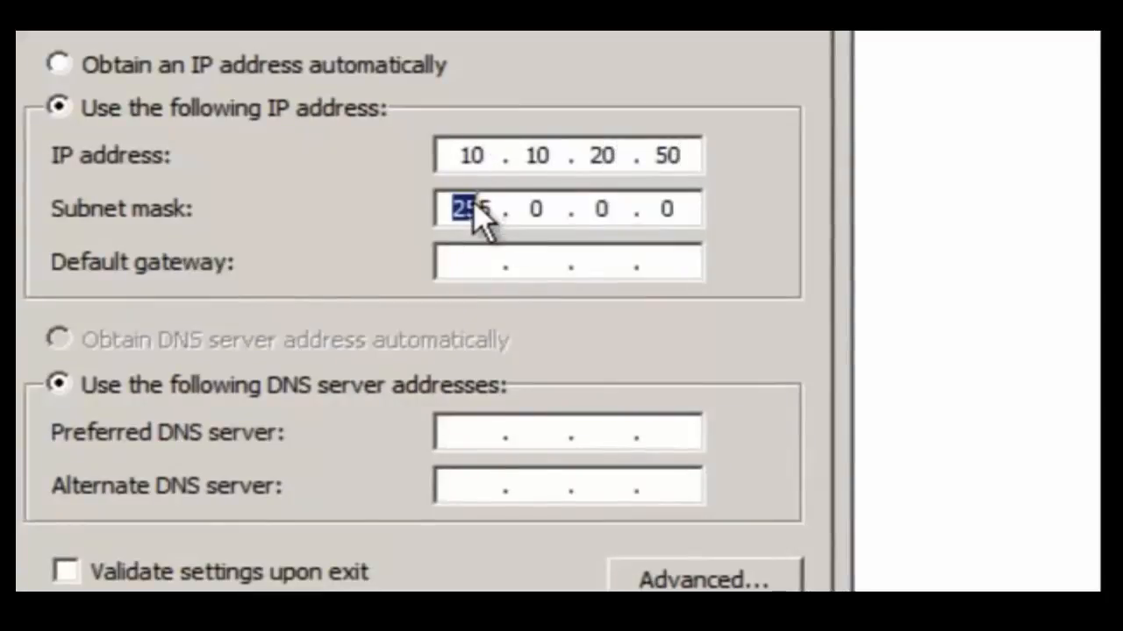
pyautogui.click(526, 209)
pyautogui.write('255')
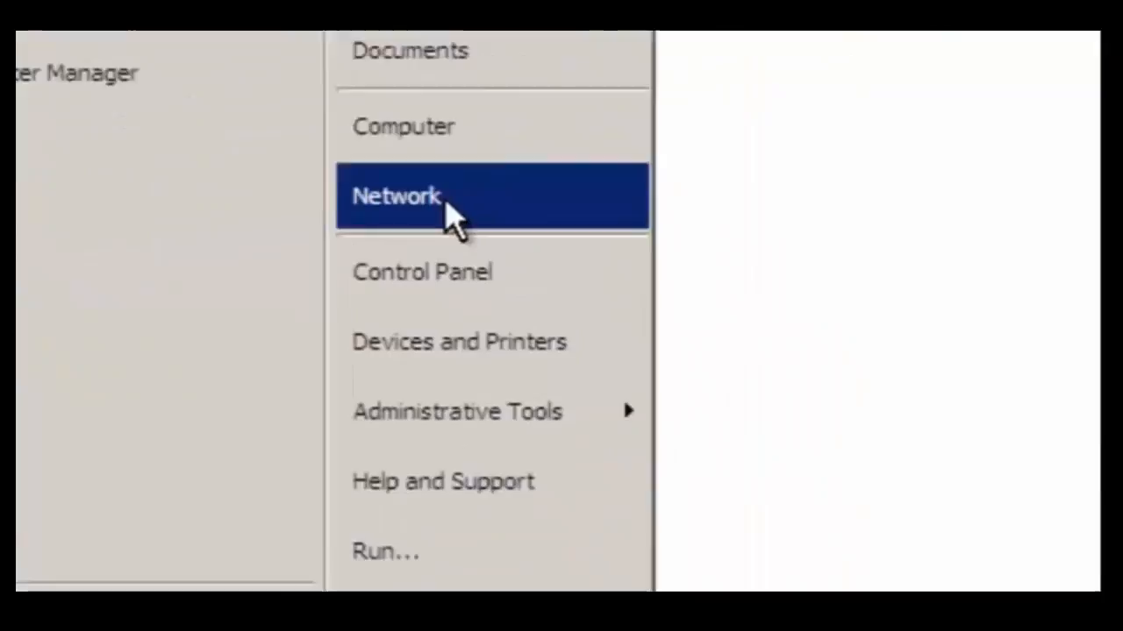
# - Open the list of network adapters on SQL-SRV-05 through its network properties
pyautogui.rightClick(454, 215)
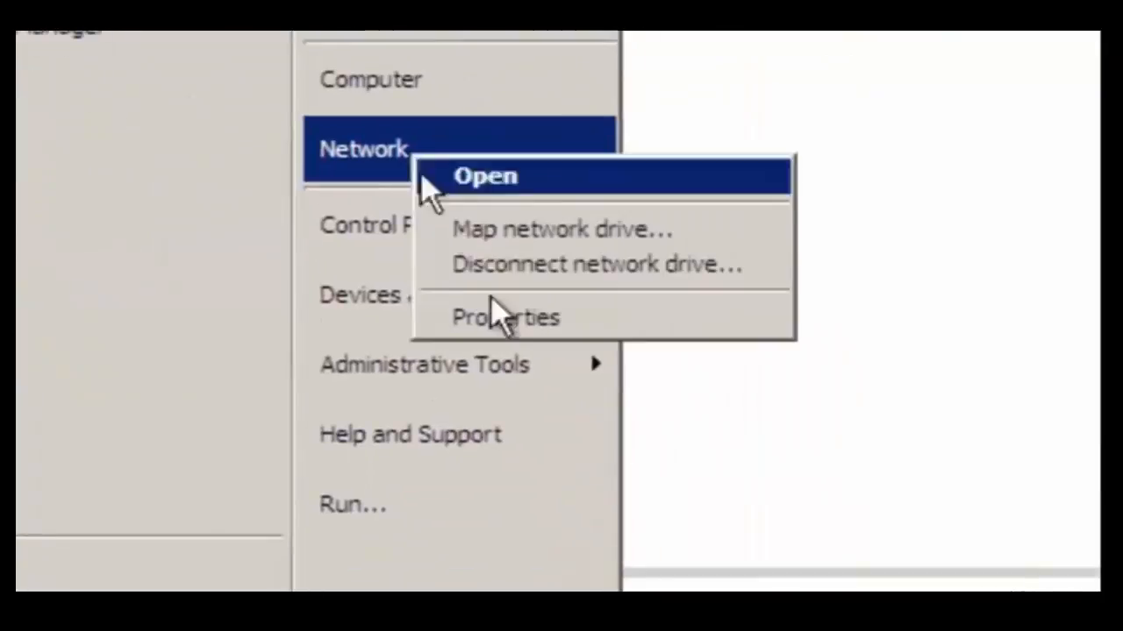
pyautogui.click(544, 331)
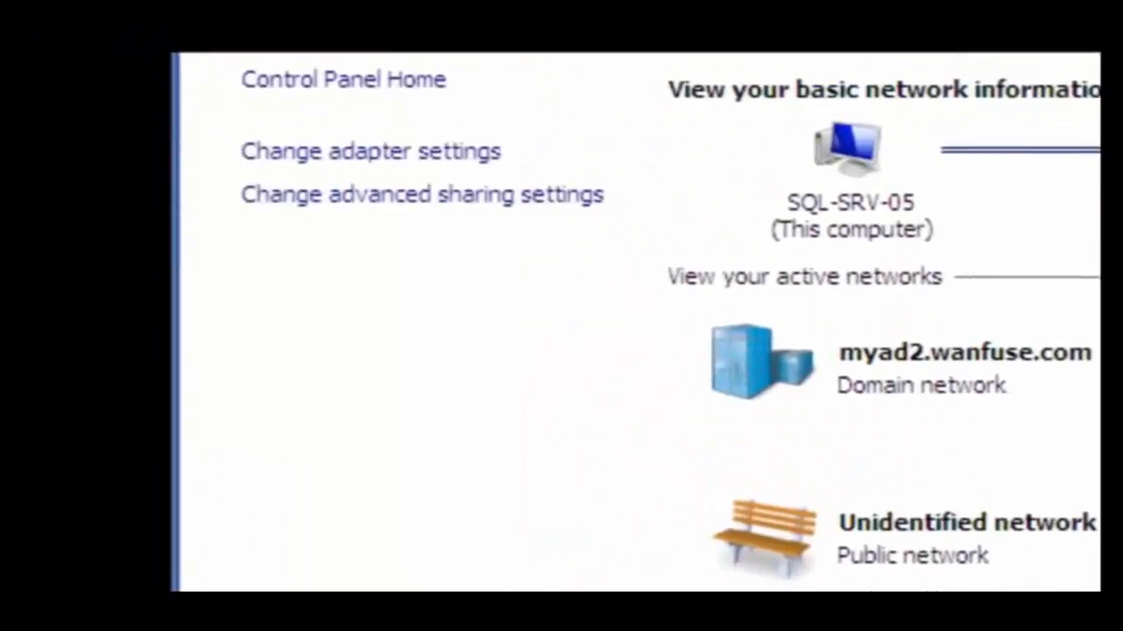
pyautogui.click(463, 158)
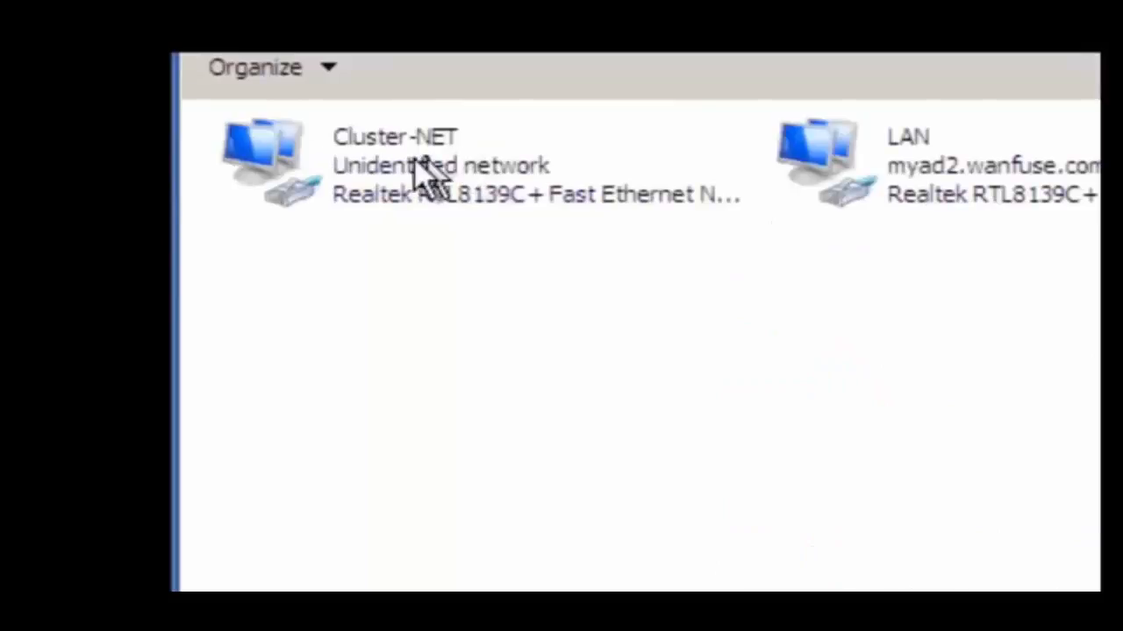
# - Check the IP address in the LAN adapter's TCP/IPv4 properties on SQL-SRV-05 and close the dialogs without saving changes
pyautogui.rightClick(904, 182)
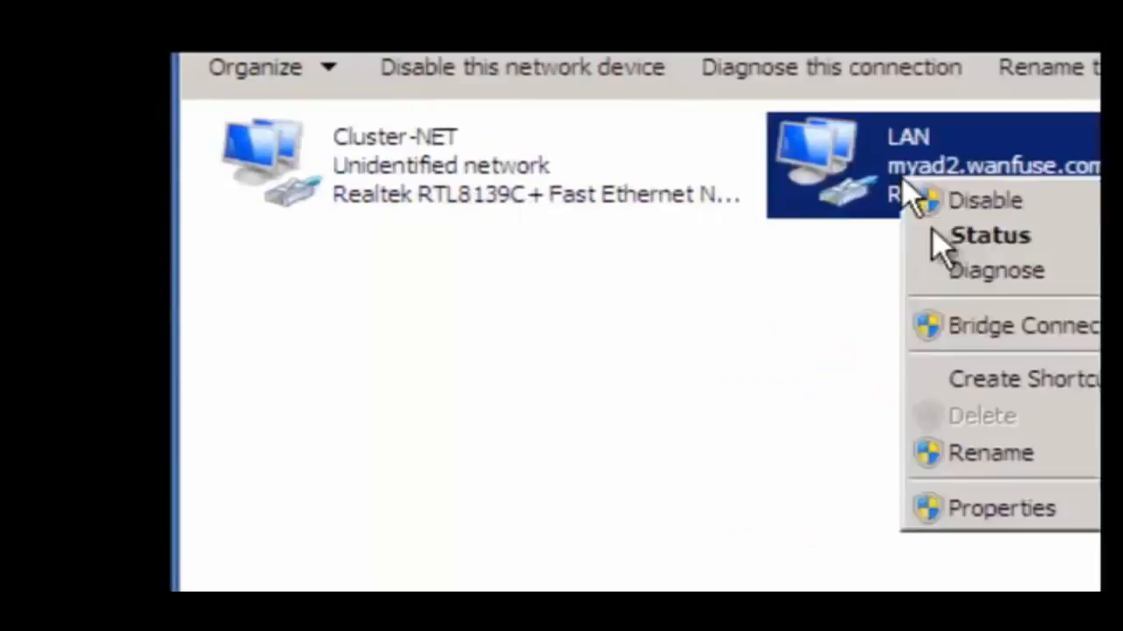
pyautogui.click(1011, 517)
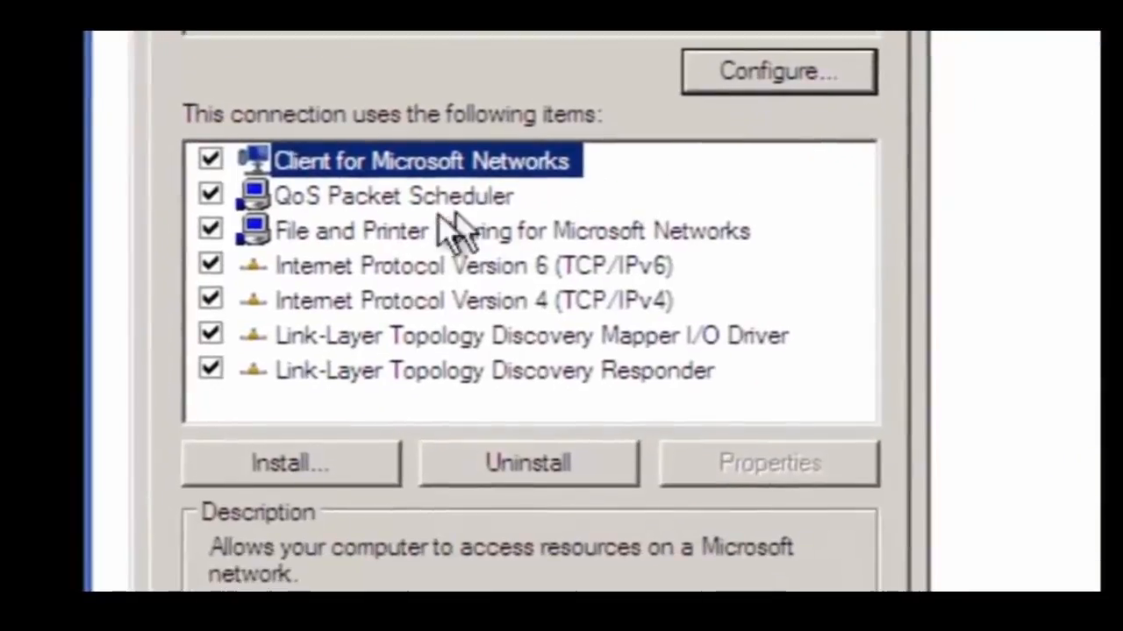
pyautogui.click(439, 301)
pyautogui.click(803, 463)
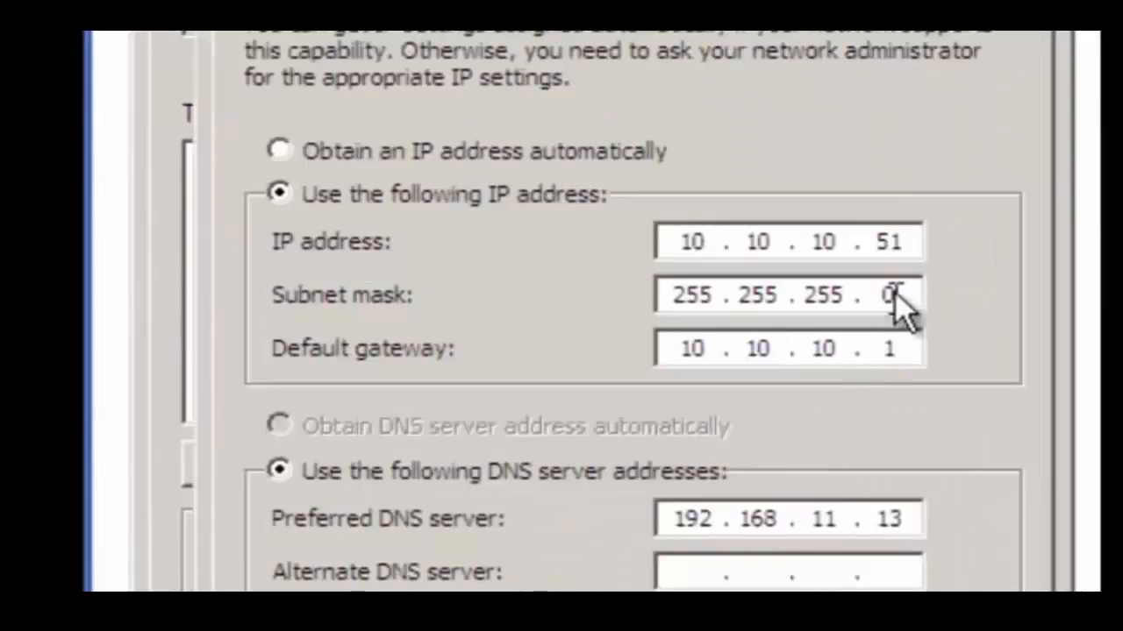
pyautogui.moveTo(913, 244); pyautogui.dragTo(877, 239)
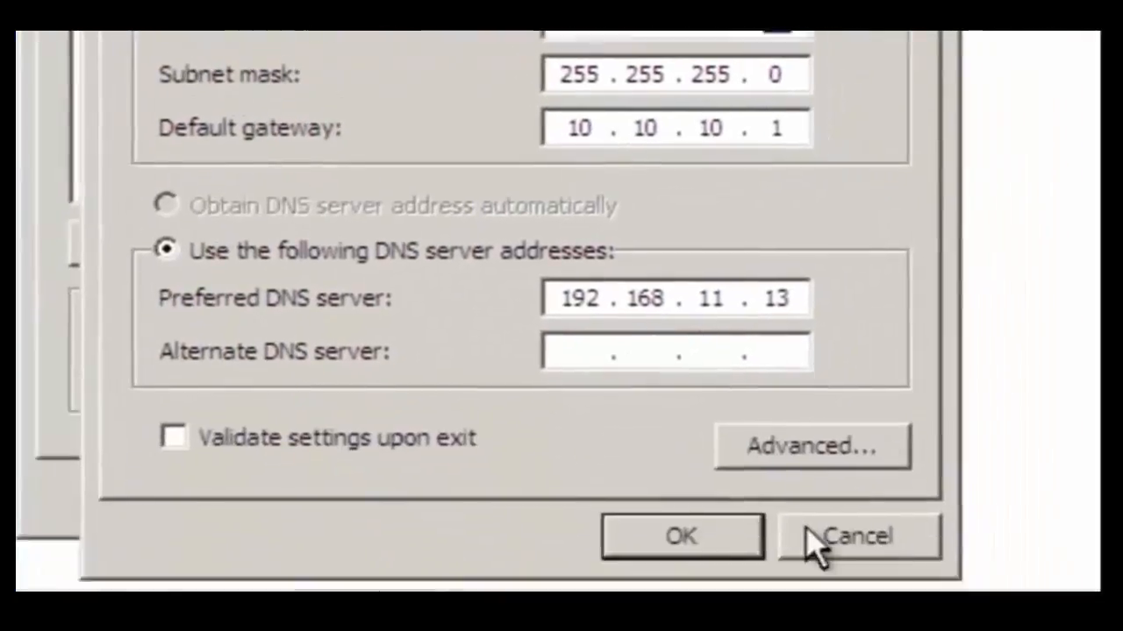
pyautogui.click(809, 531)
pyautogui.click(683, 457)
# - Give the Cluster-NET adapter on SQL-SRV-05 the static IPv4 address 10.10.20.51
pyautogui.click(371, 184)
pyautogui.rightClick(374, 182)
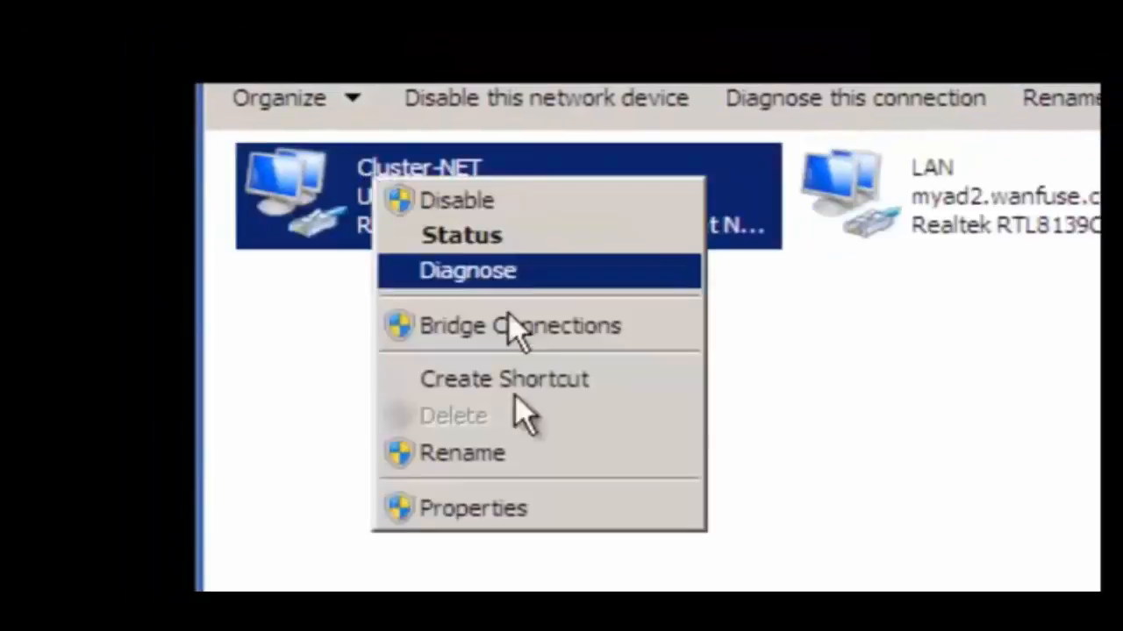
pyautogui.click(537, 517)
pyautogui.click(476, 449)
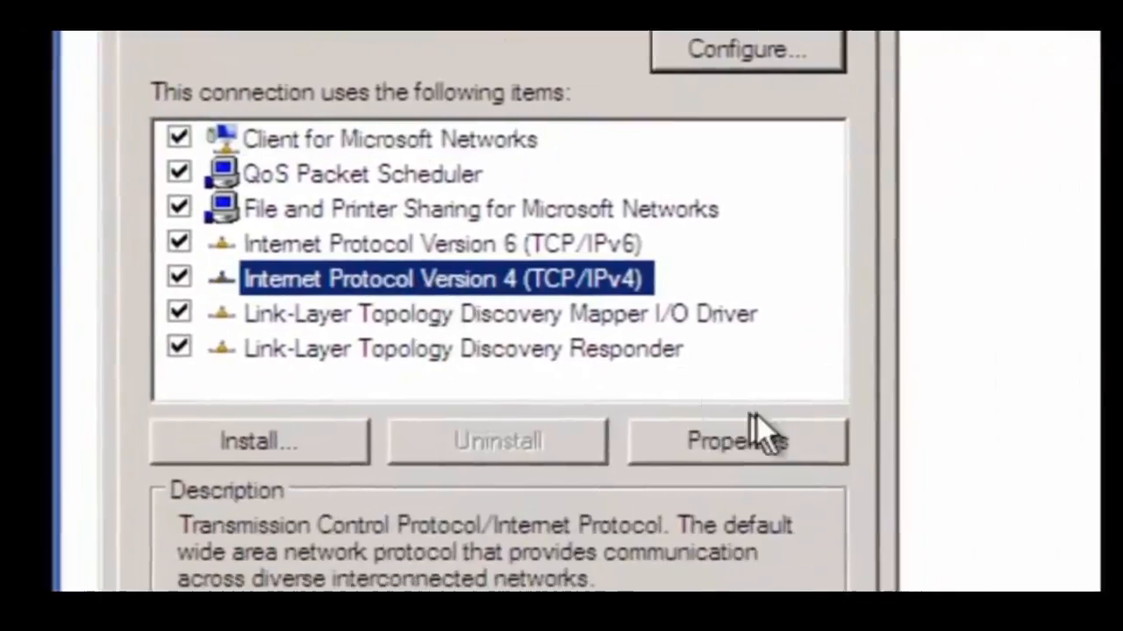
pyautogui.click(751, 439)
pyautogui.click(491, 172)
pyautogui.click(688, 220)
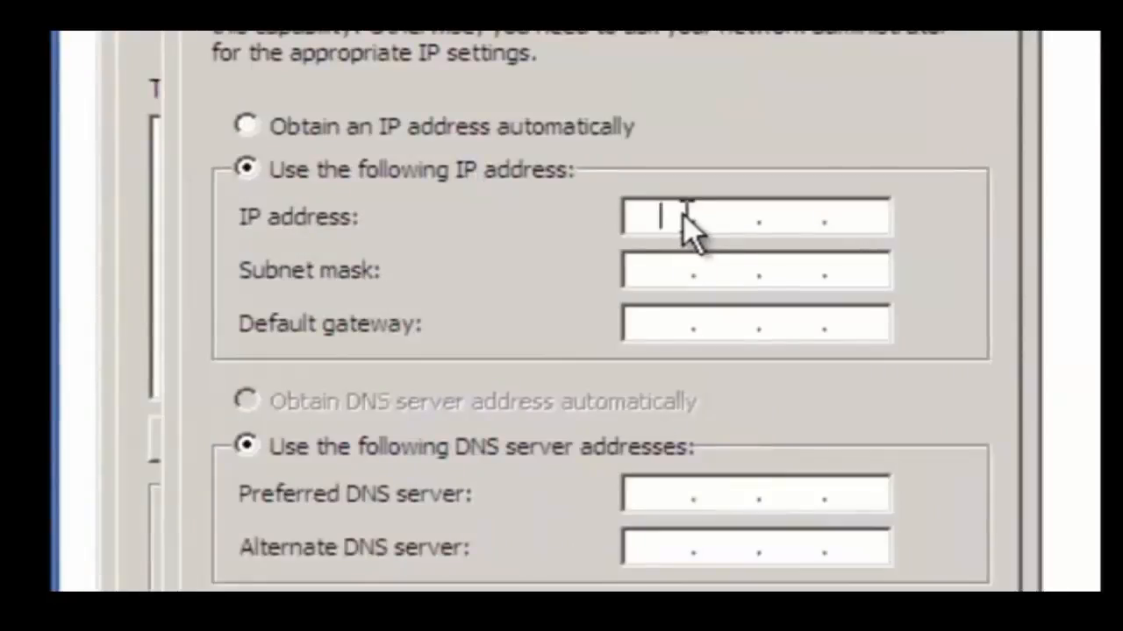
pyautogui.write('10.10.20.51')
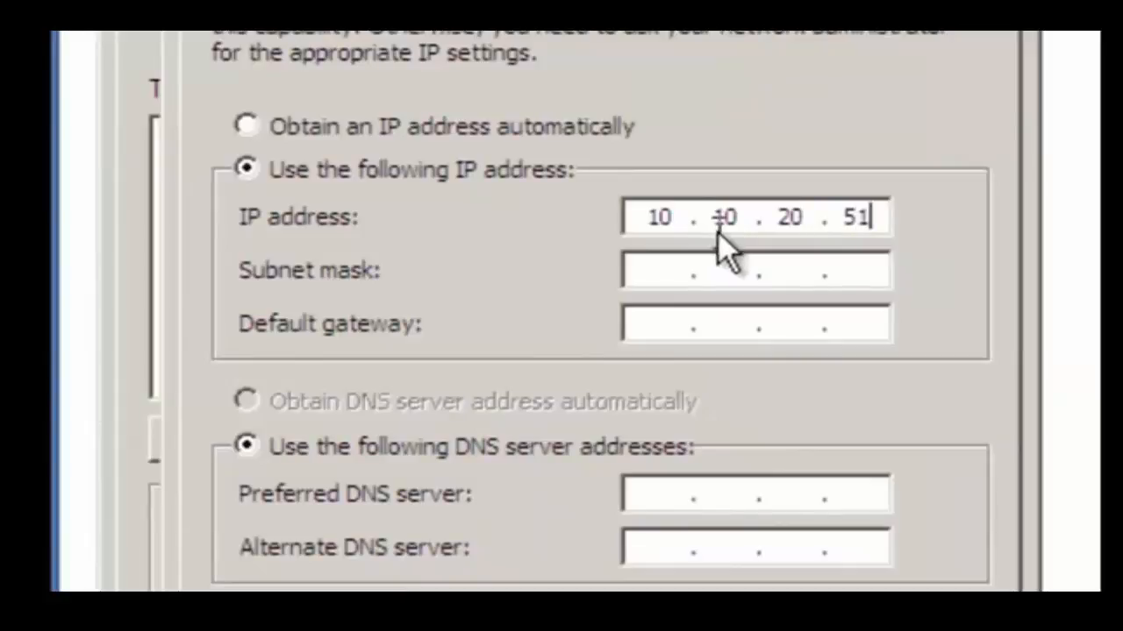
# - Set Cluster-NET's subnet mask to 255.255.255.0 and preferred DNS server to 192.168.11.13, leave the gateway empty, and save the adapter settings
pyautogui.click(677, 271)
pyautogui.doubleClick(722, 277)
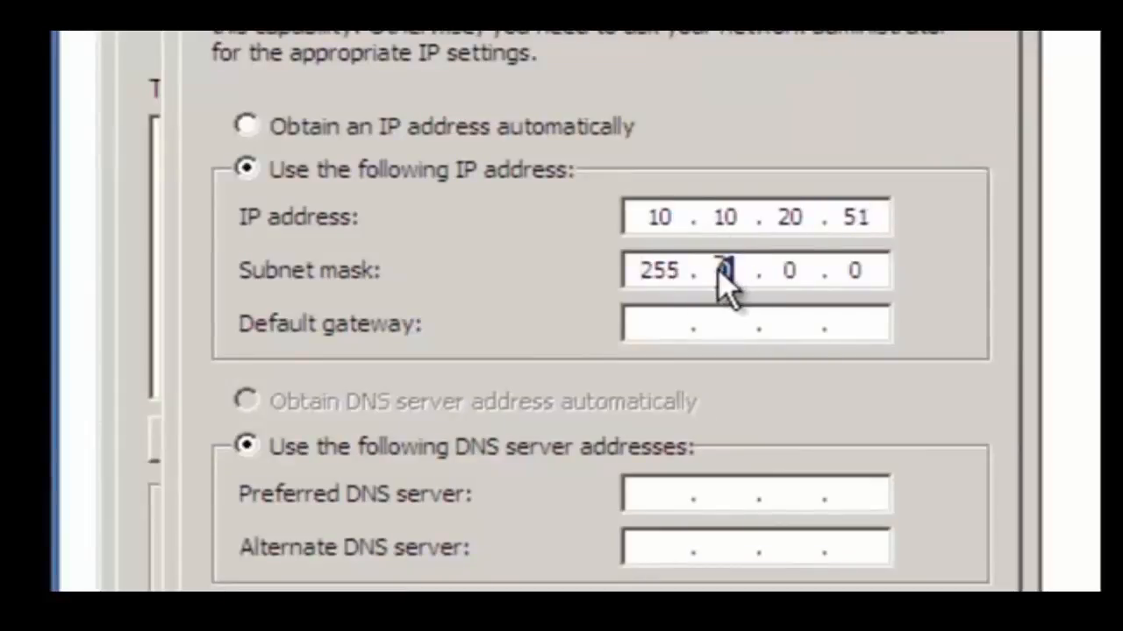
pyautogui.write('255 . 255 . 255')
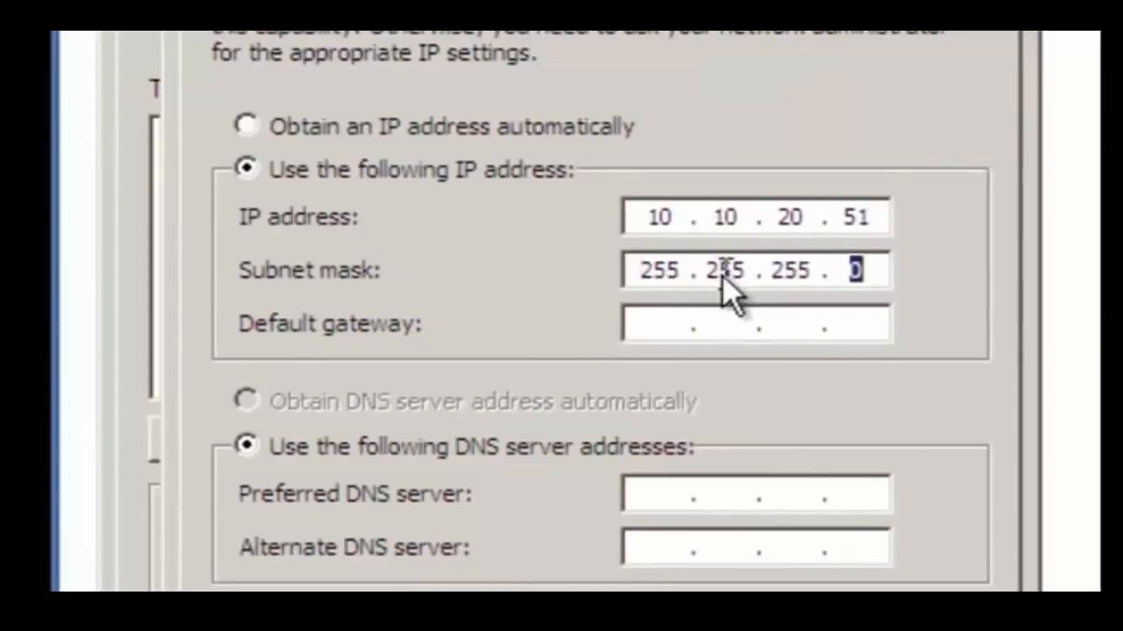
pyautogui.click(659, 326)
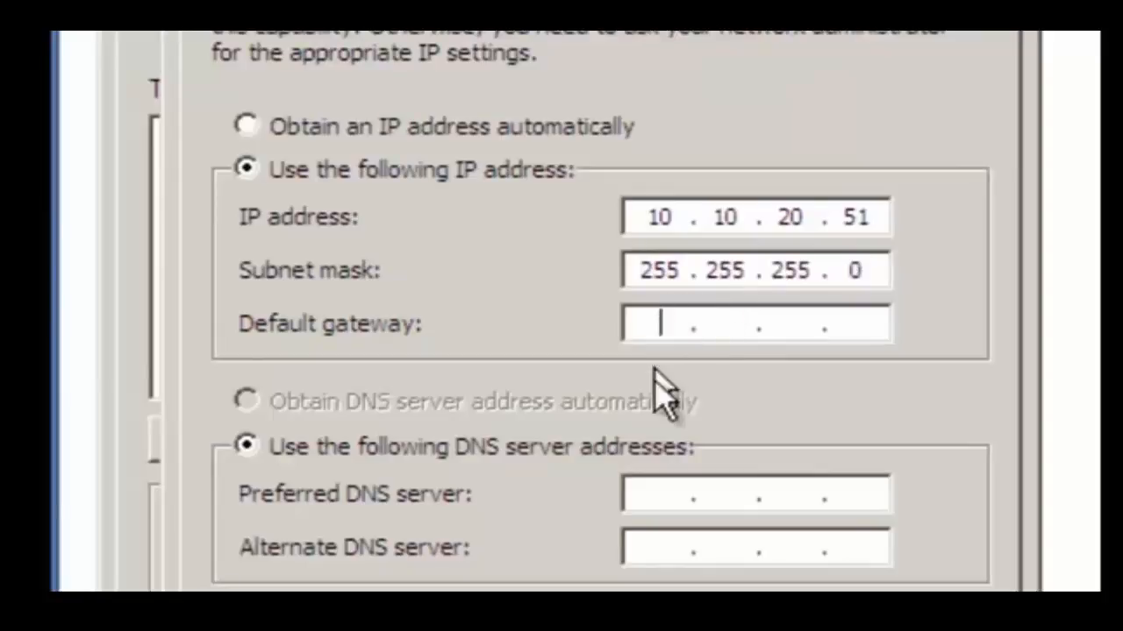
pyautogui.click(671, 493)
pyautogui.write('192 . 168 . 11 ')
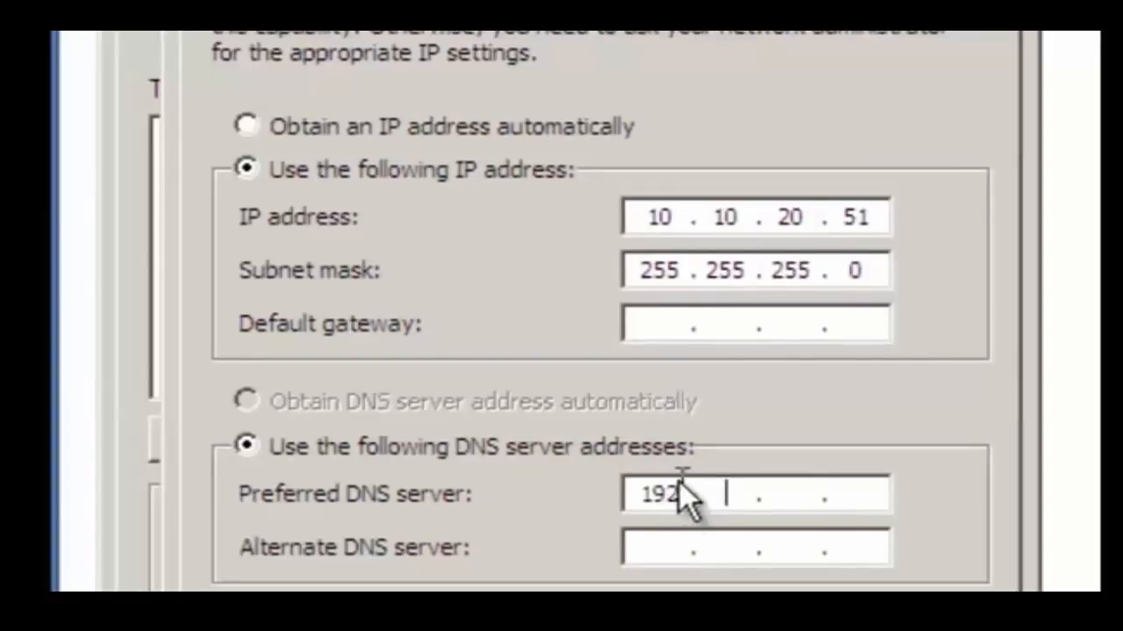
pyautogui.write('. 13')
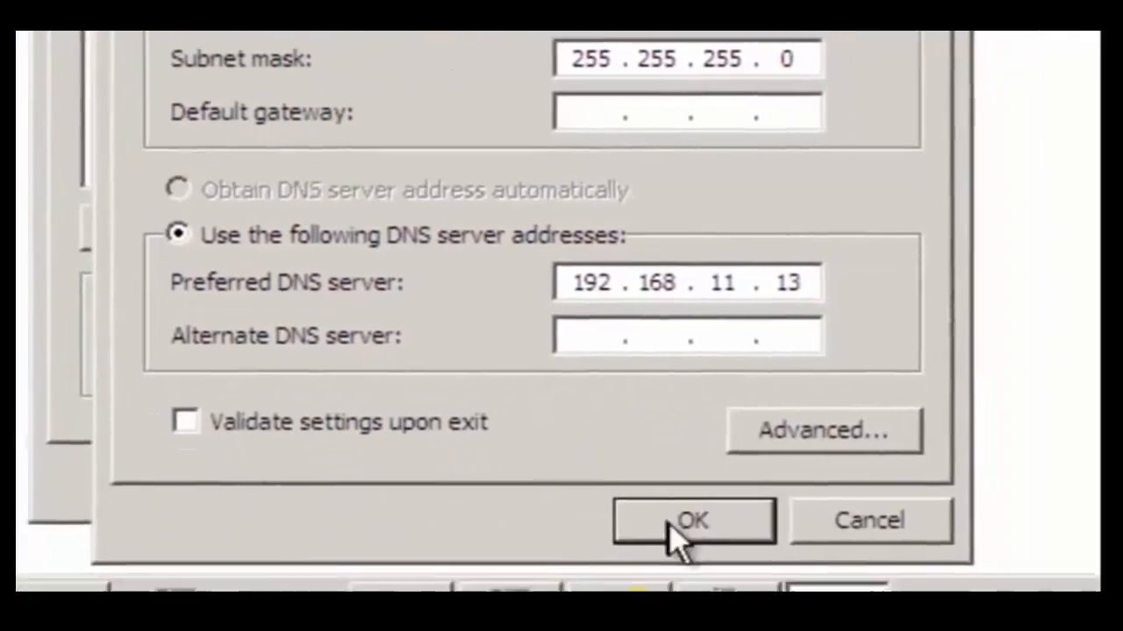
pyautogui.click(671, 520)
pyautogui.click(590, 460)
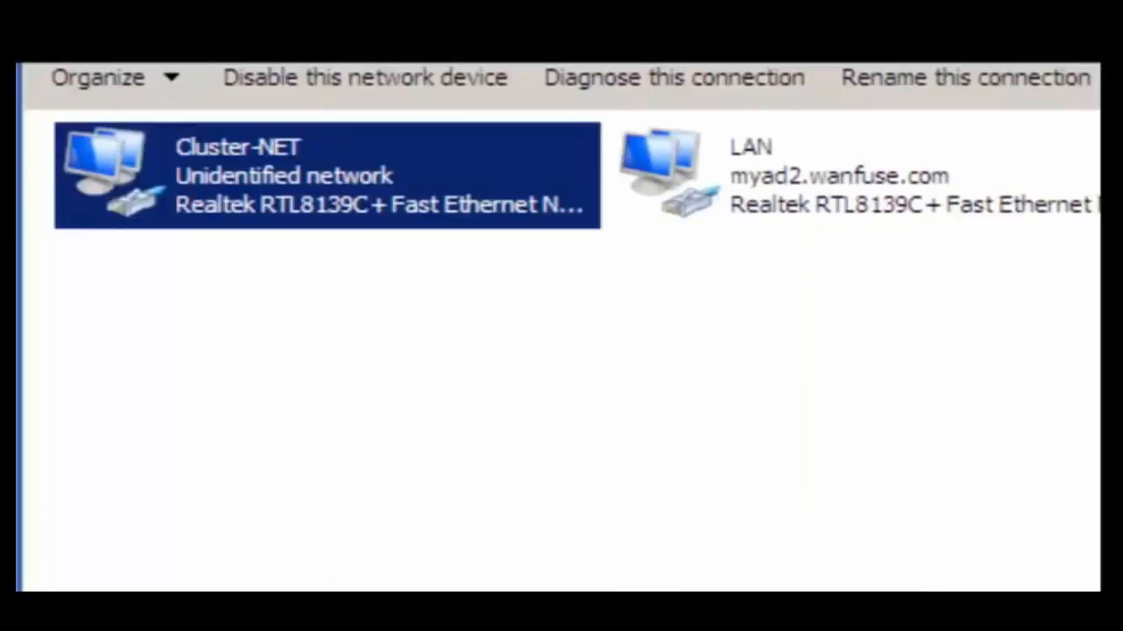
# - Switch to the next server's network connections and check the LAN adapter's IPv4 address, closing the dialogs without saving changes
pyautogui.hotkey('alt', 'Tab')
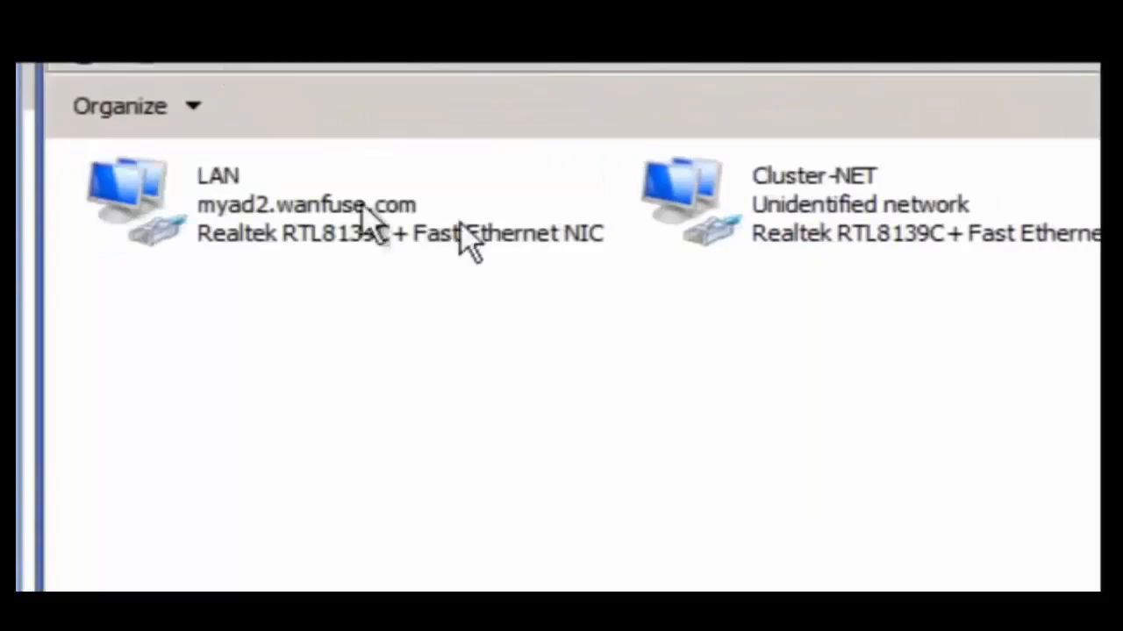
pyautogui.rightClick(752, 201)
pyautogui.click(346, 238)
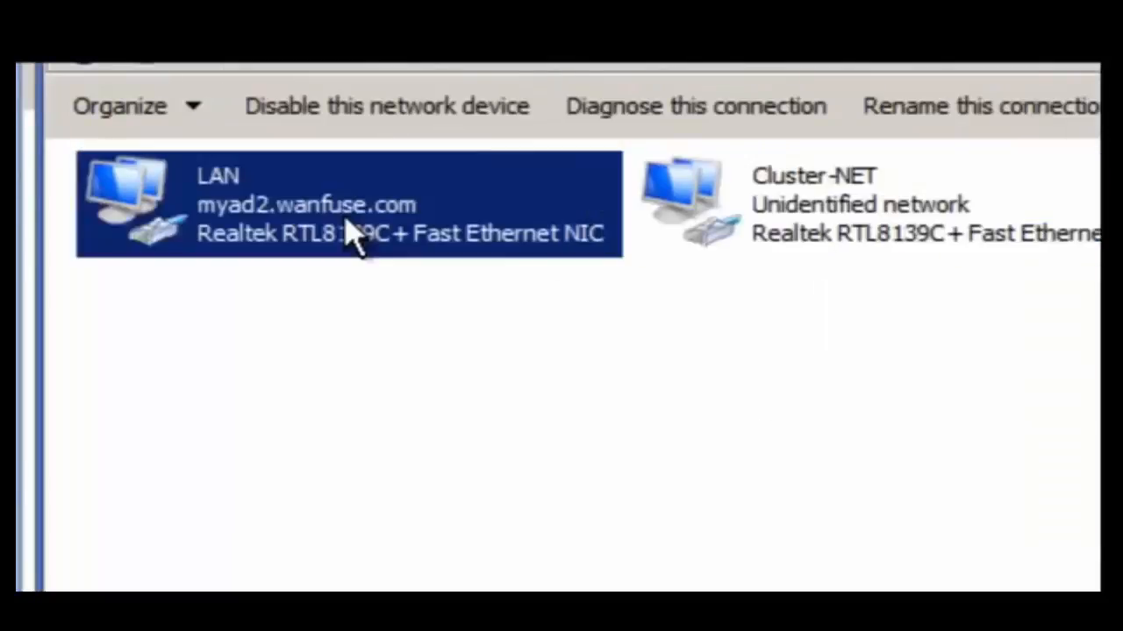
pyautogui.rightClick(346, 238)
pyautogui.click(443, 551)
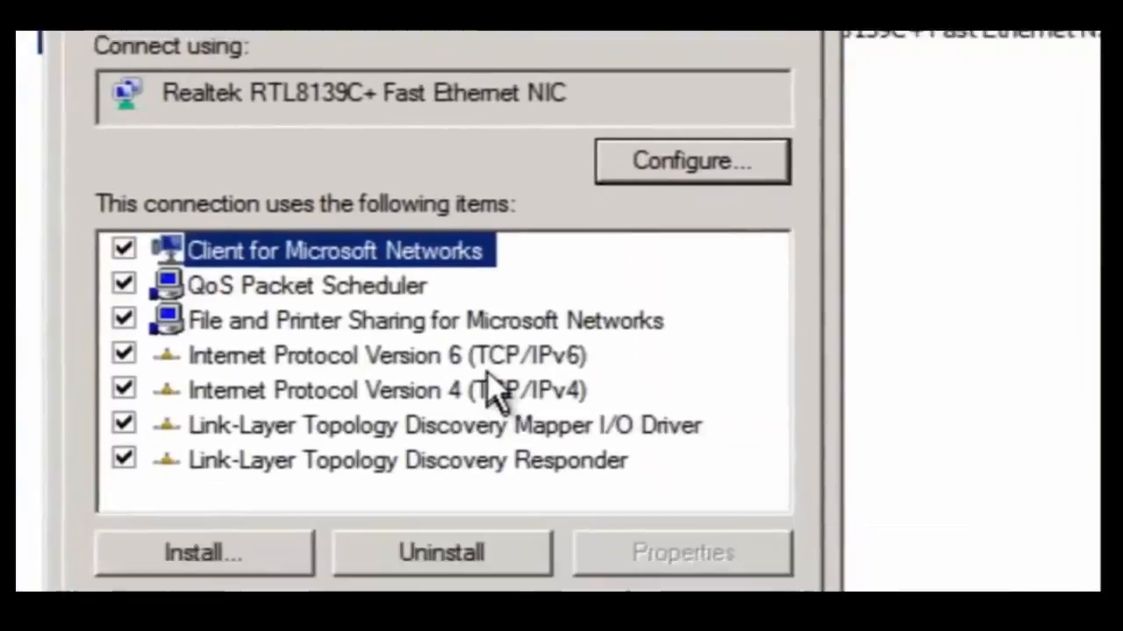
pyautogui.click(530, 581)
pyautogui.click(636, 554)
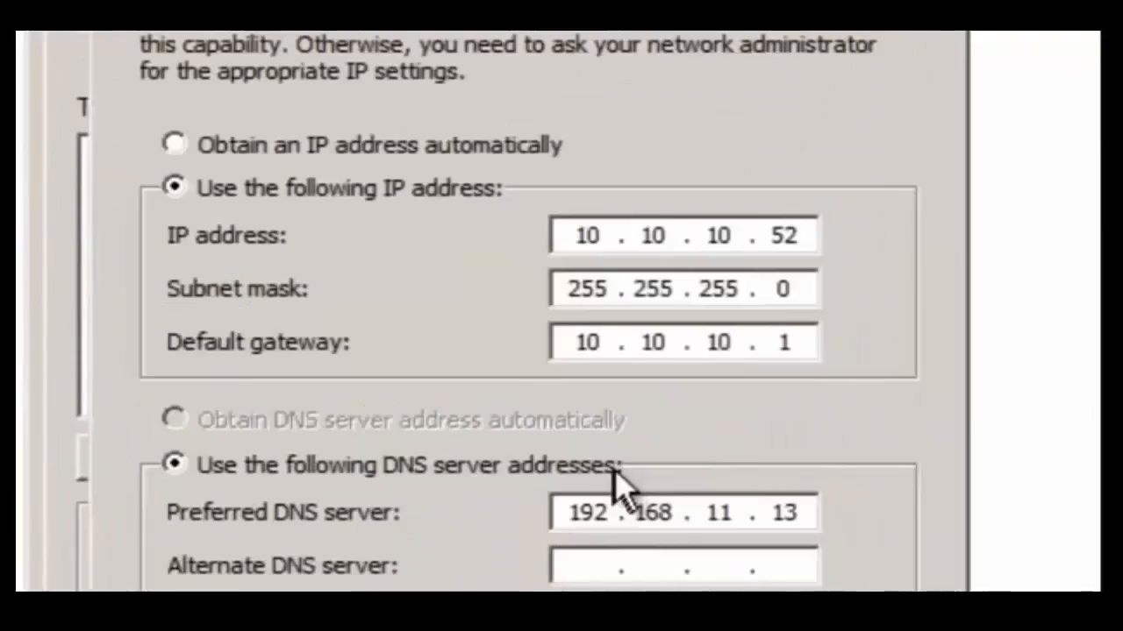
pyautogui.doubleClick(756, 233)
pyautogui.press('Escape')
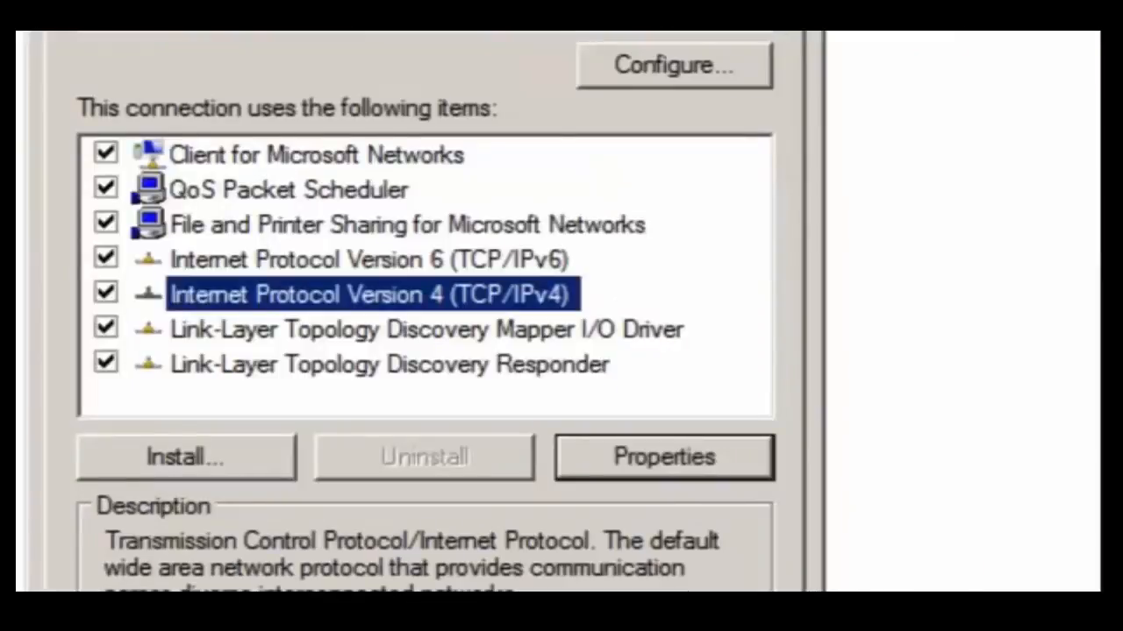
pyautogui.press('Escape')
# - Give this server's Cluster-NET adapter the static IPv4 address 10.10.20.52
pyautogui.click(788, 218)
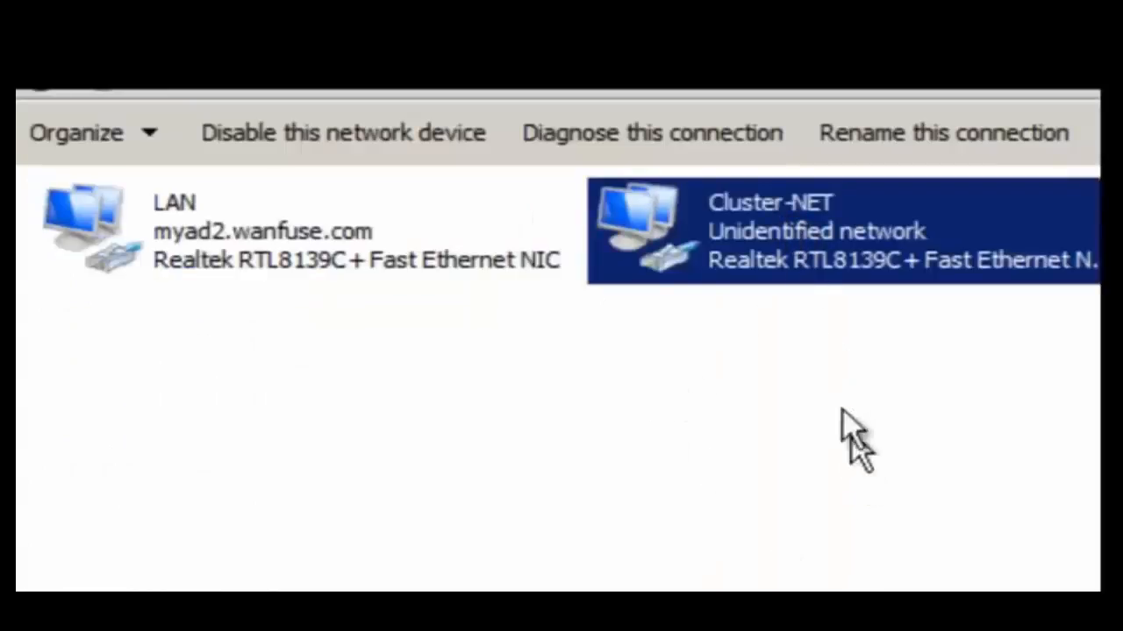
pyautogui.rightClick(783, 254)
pyautogui.click(877, 583)
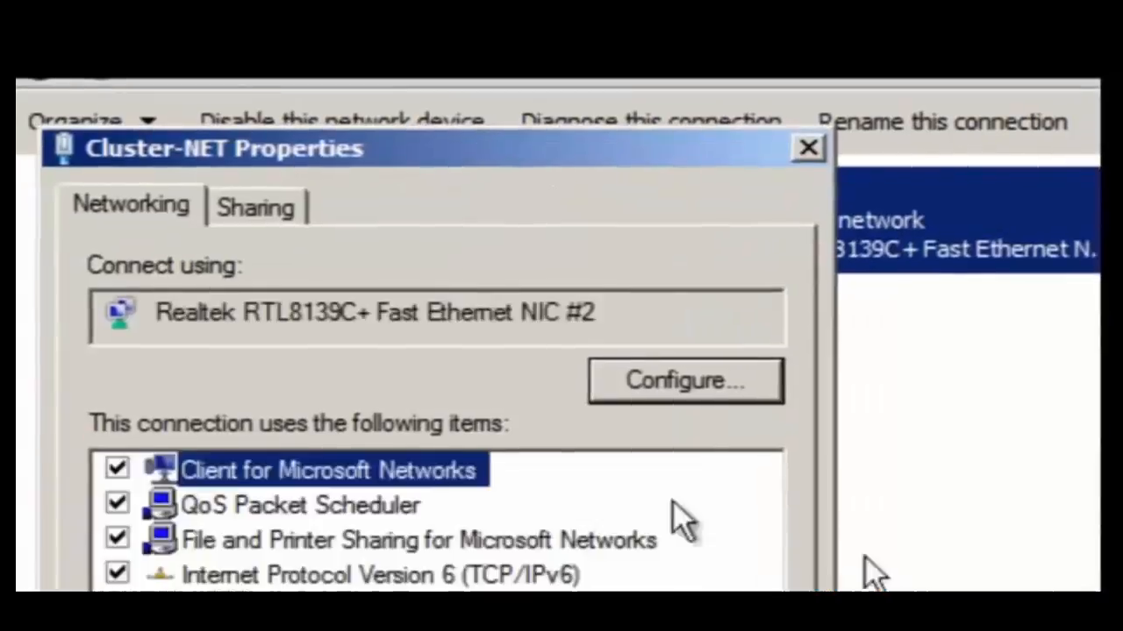
pyautogui.click(414, 624)
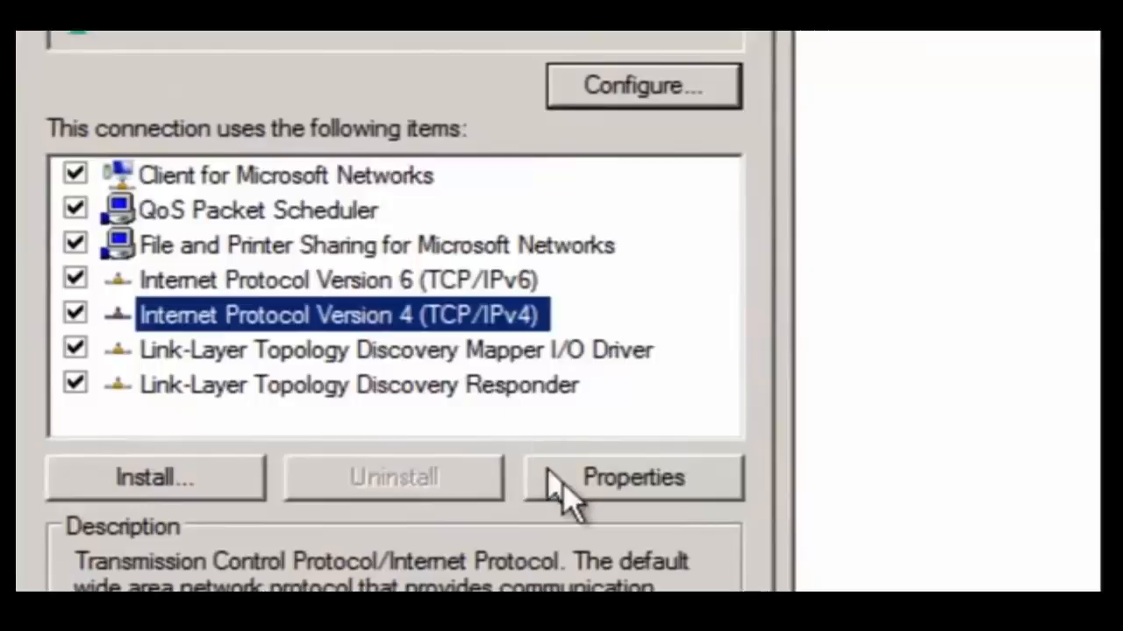
pyautogui.click(547, 473)
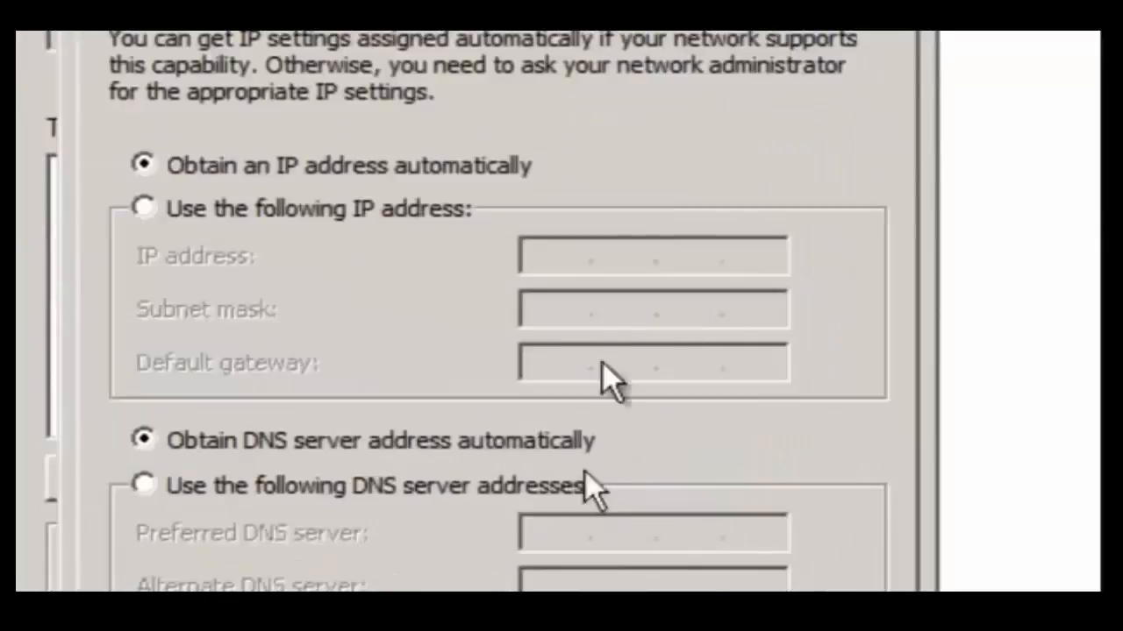
pyautogui.click(353, 207)
pyautogui.write('10 . 10 . 20 . ')
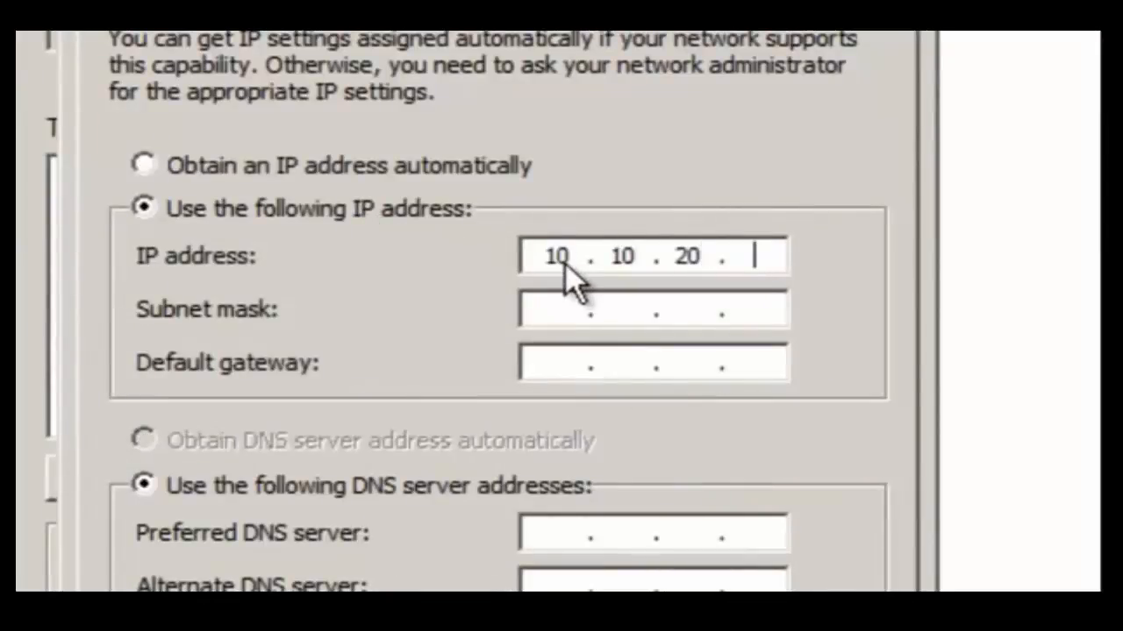
pyautogui.write('52')
# - Complete the Cluster-NET settings with subnet mask 255.255.255.0, no gateway and preferred DNS server 192.168.11.13, and save them
pyautogui.click(578, 311)
pyautogui.click(625, 309)
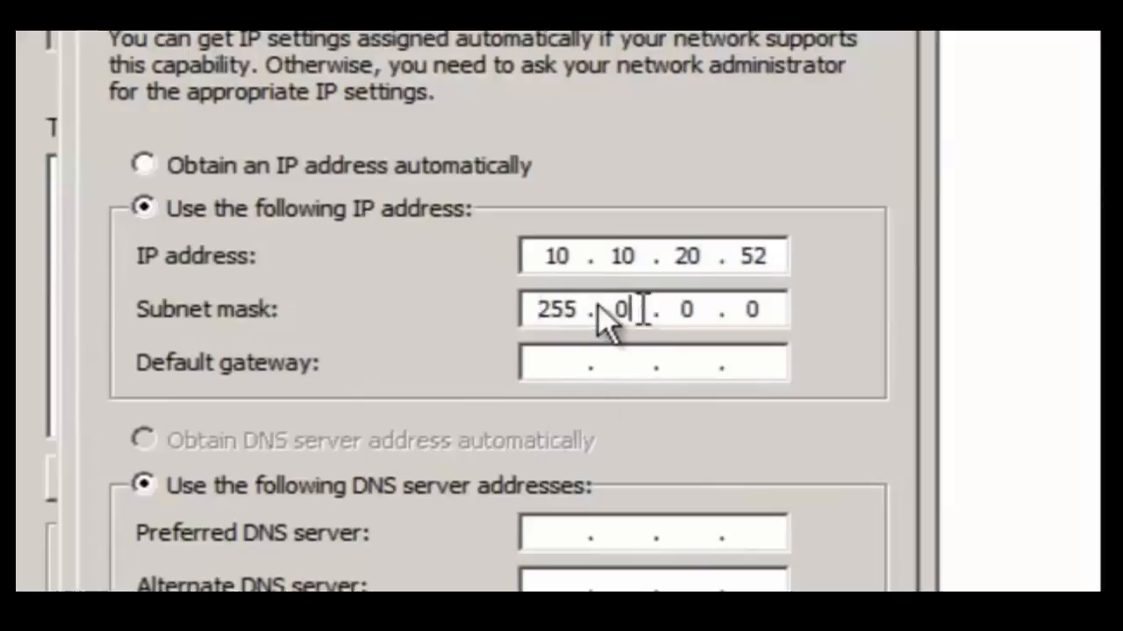
pyautogui.doubleClick(599, 307)
pyautogui.write('255255')
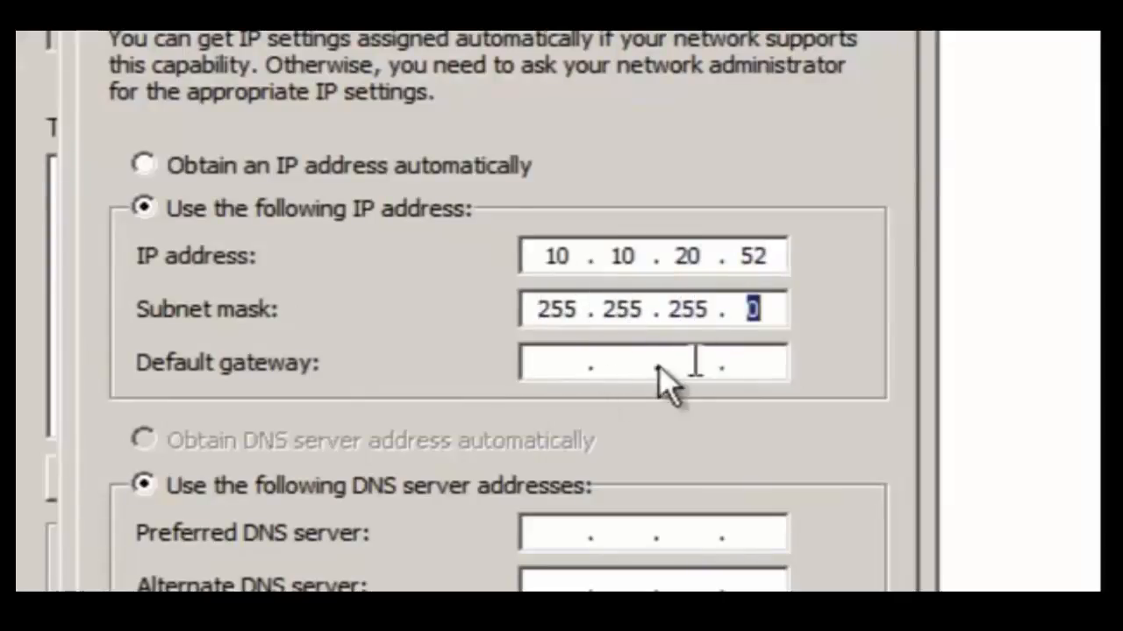
pyautogui.click(575, 367)
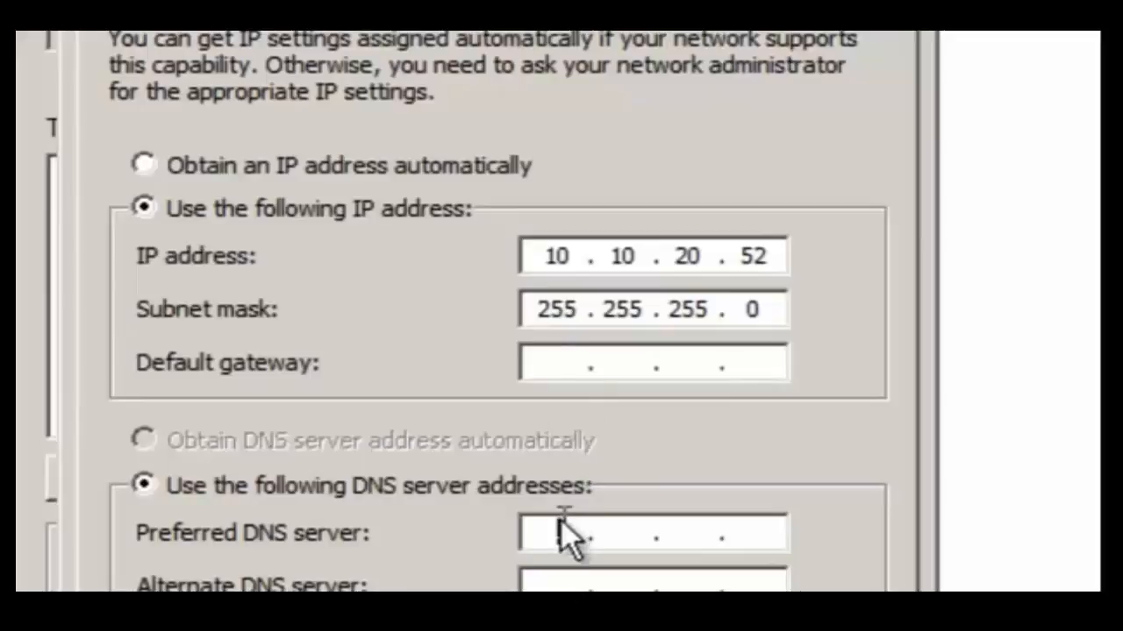
pyautogui.write('1926')
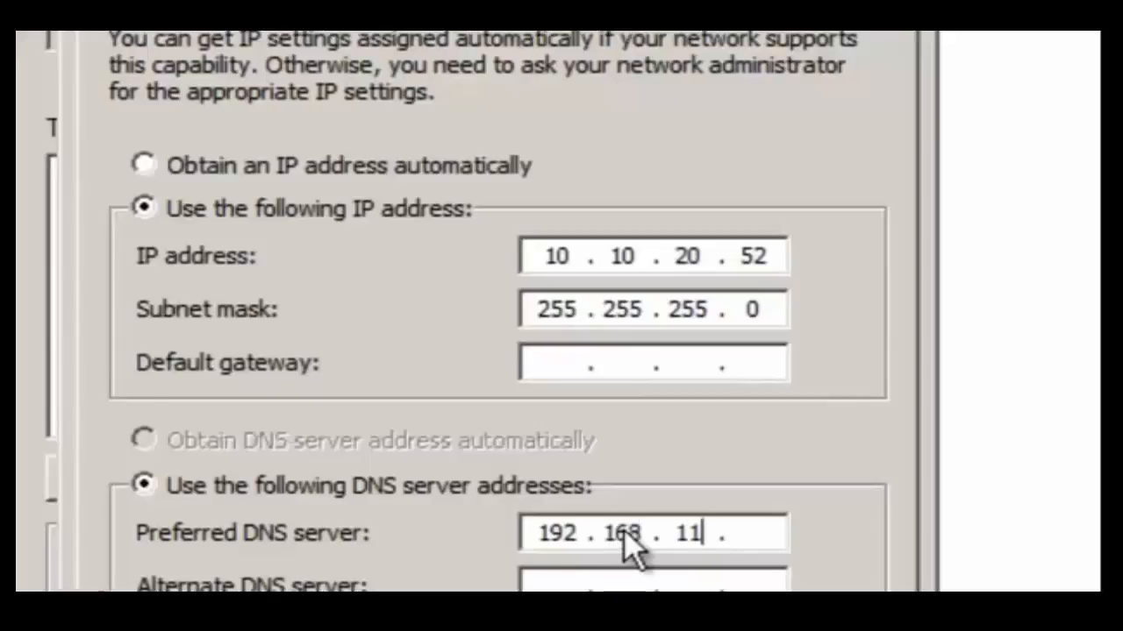
pyautogui.write('8 . 11 . 13')
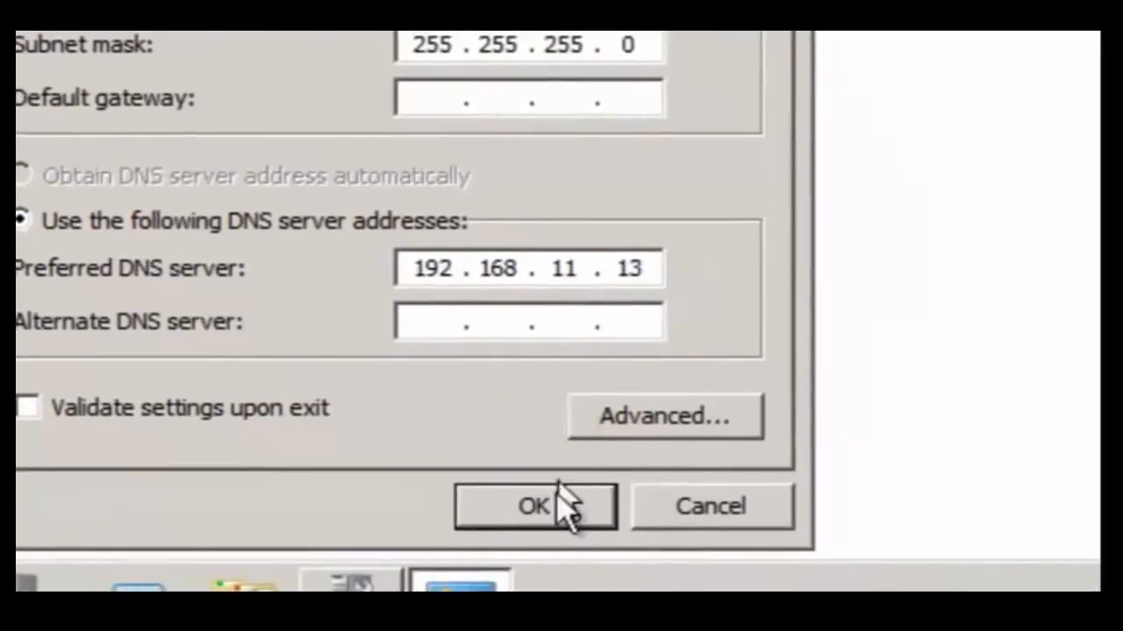
pyautogui.click(548, 497)
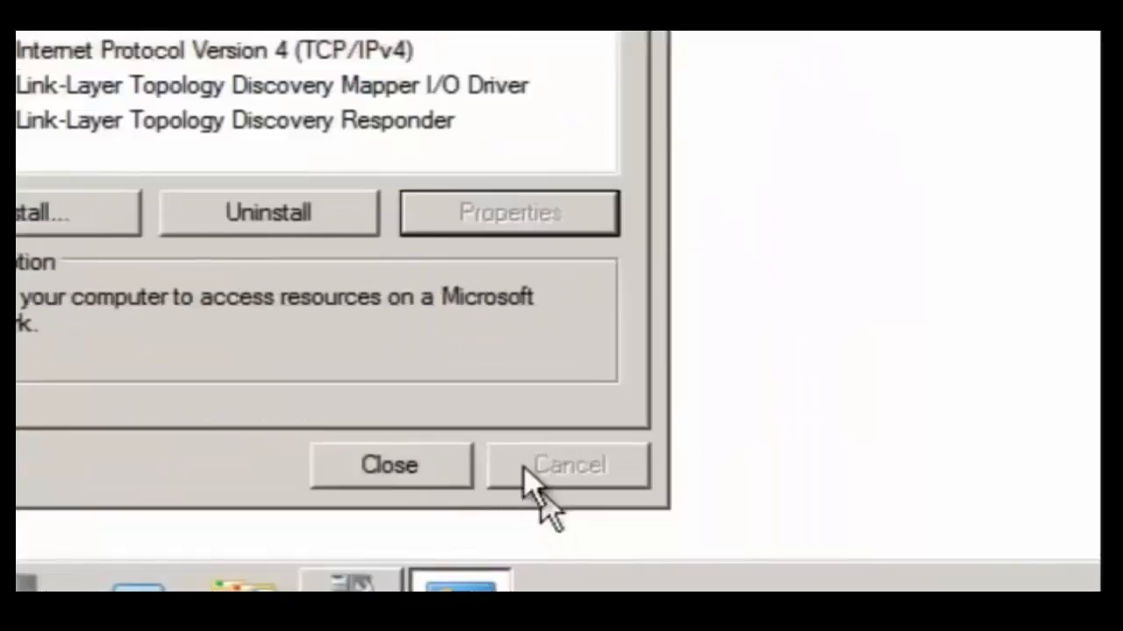
pyautogui.click(421, 474)
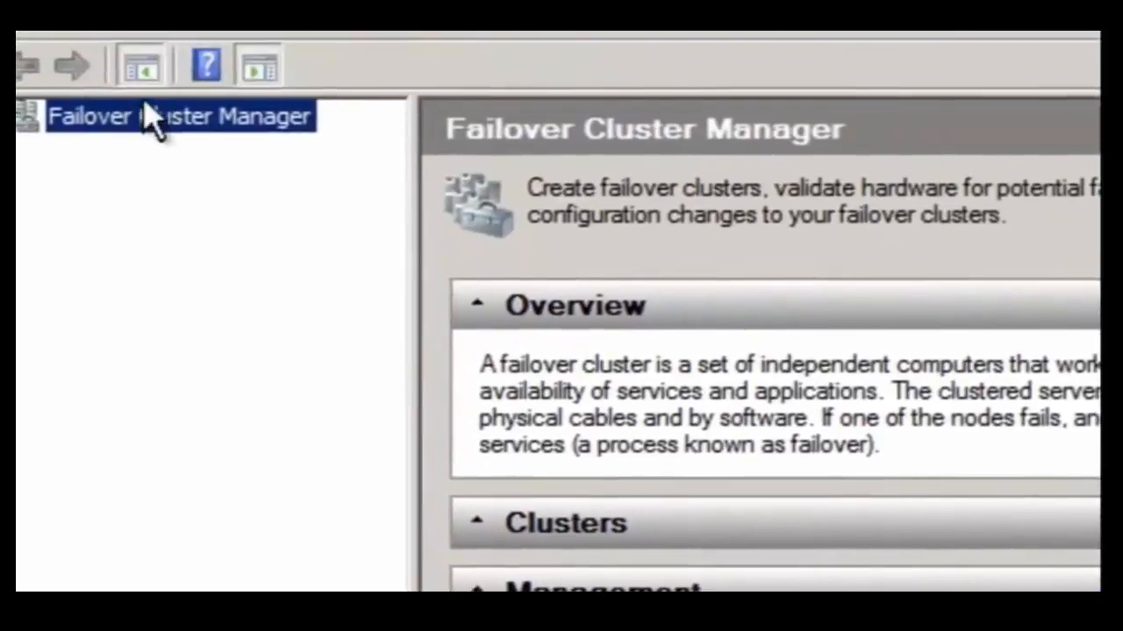
# - Start validating a cluster configuration in Failover Cluster Manager and add the server sql-srv-04 to the selected servers
pyautogui.rightClick(153, 119)
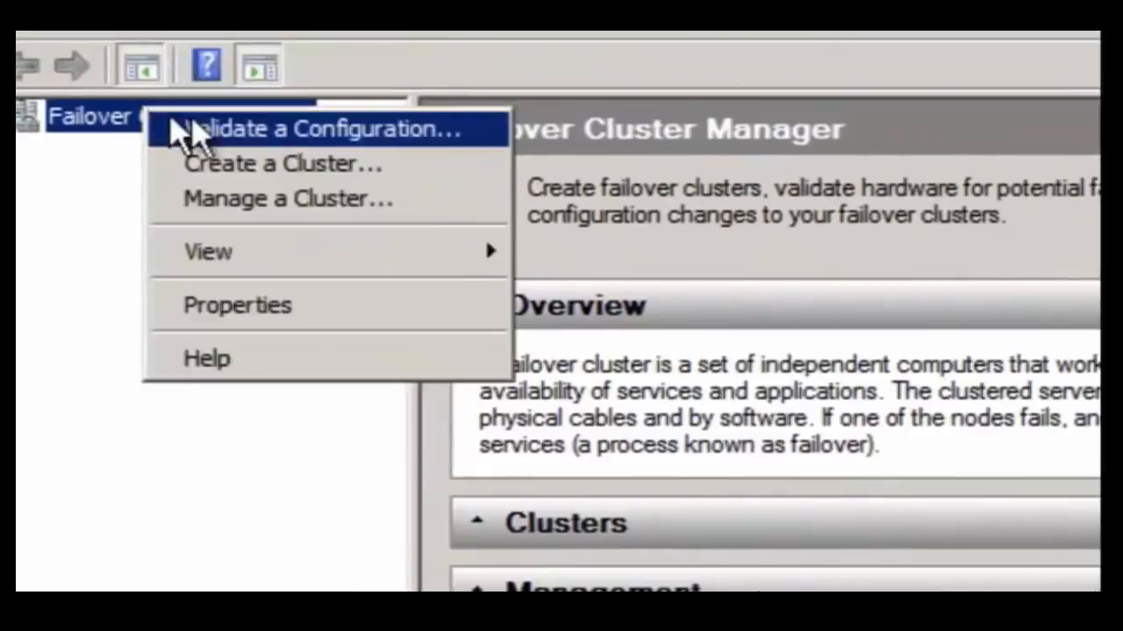
pyautogui.click(189, 128)
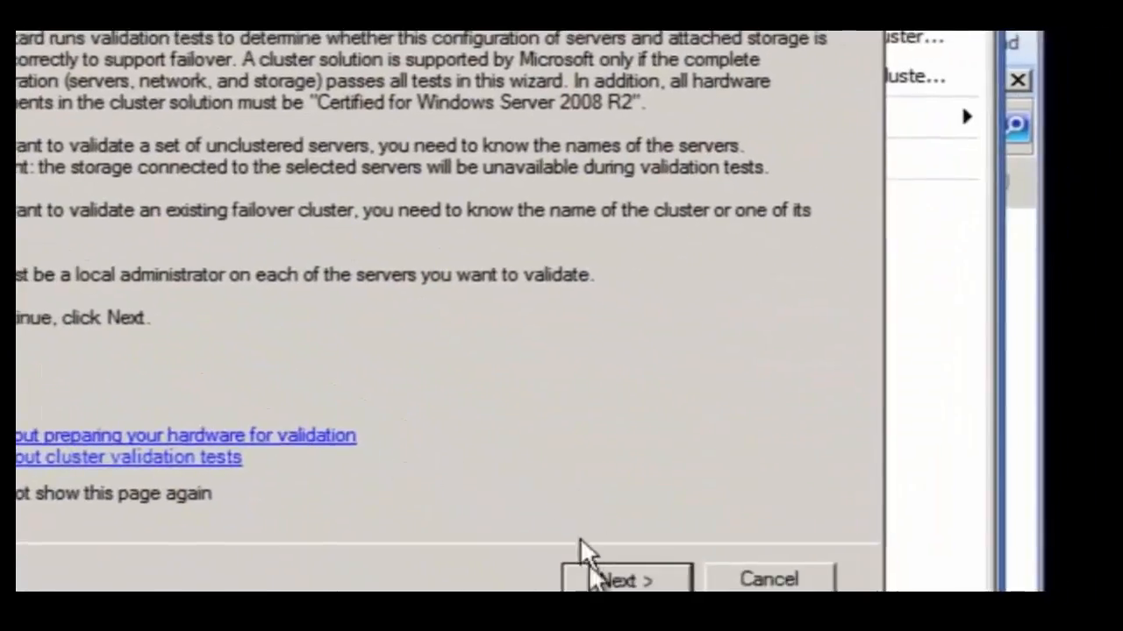
pyautogui.click(592, 575)
pyautogui.click(239, 146)
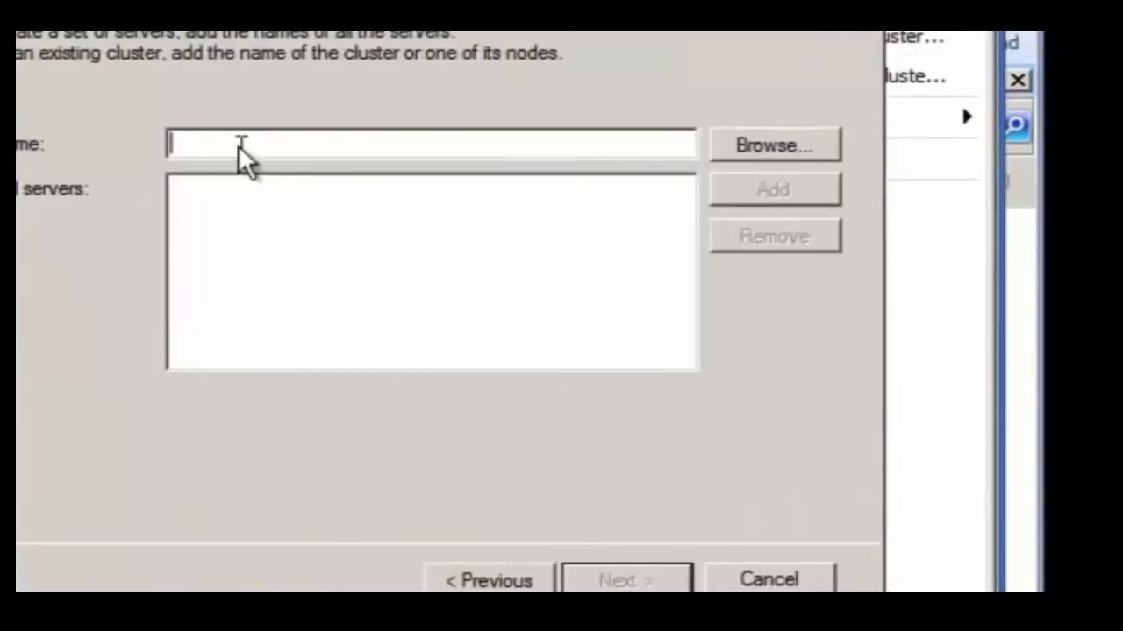
pyautogui.write('sa')
pyautogui.write('l-srv')
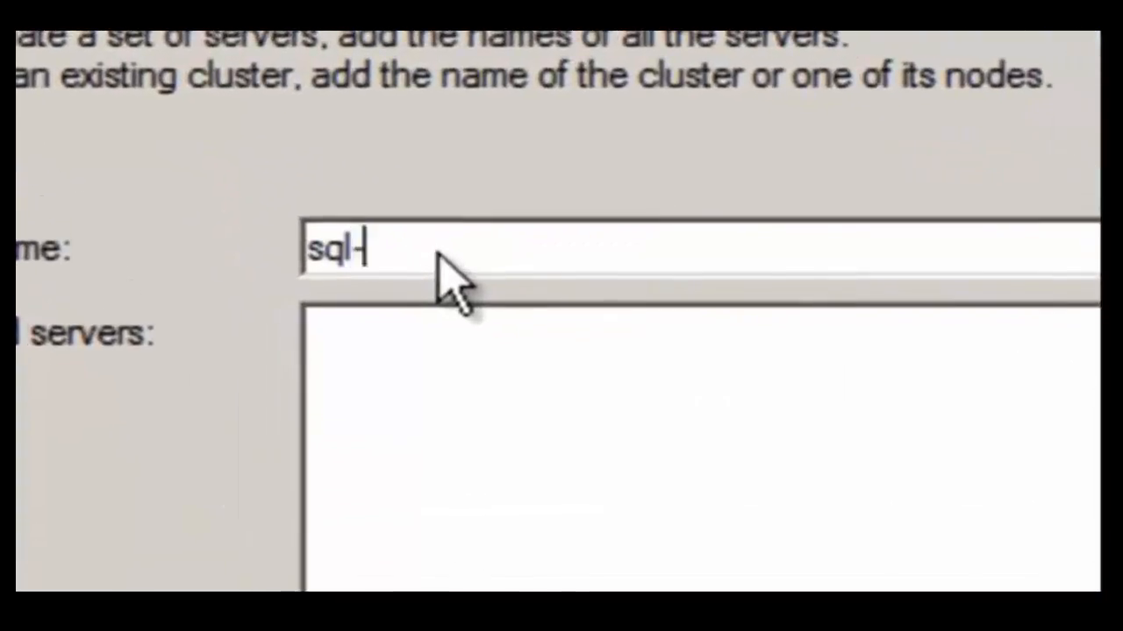
pyautogui.write('-04')
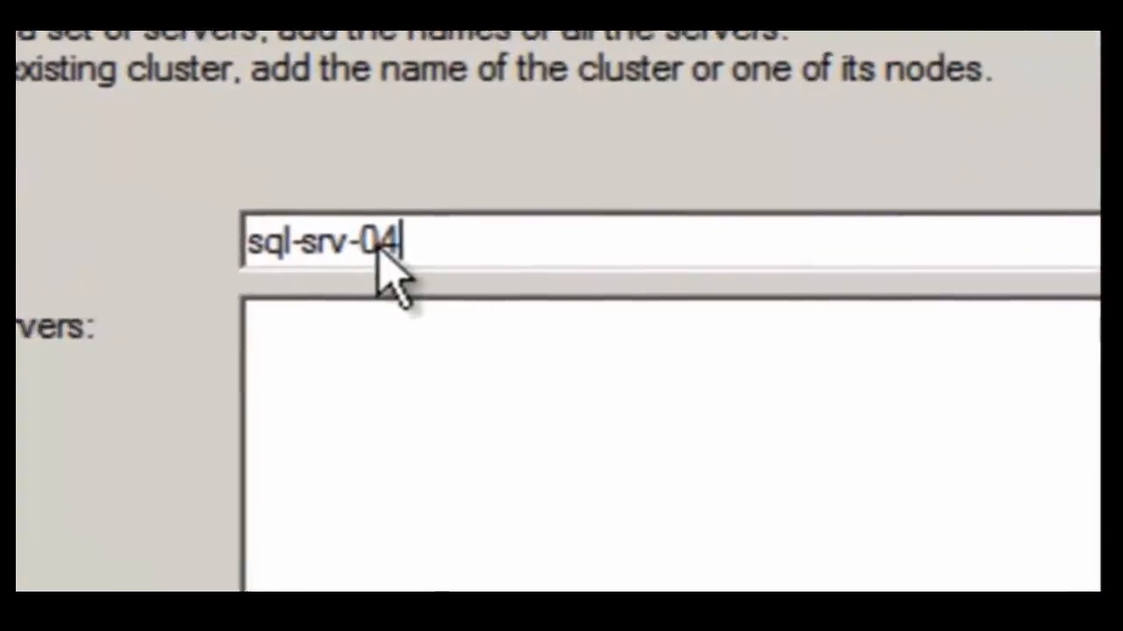
pyautogui.click(886, 275)
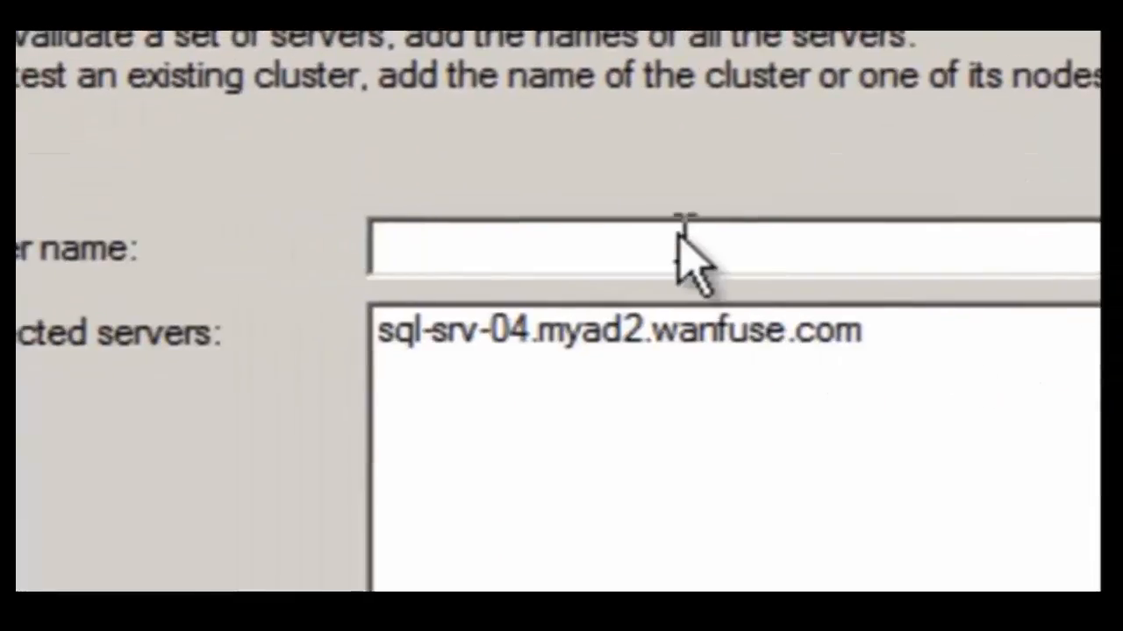
# - Add the servers sql-srv-05 and sql-srv-06 to the list of servers to validate
pyautogui.write('sql-sr')
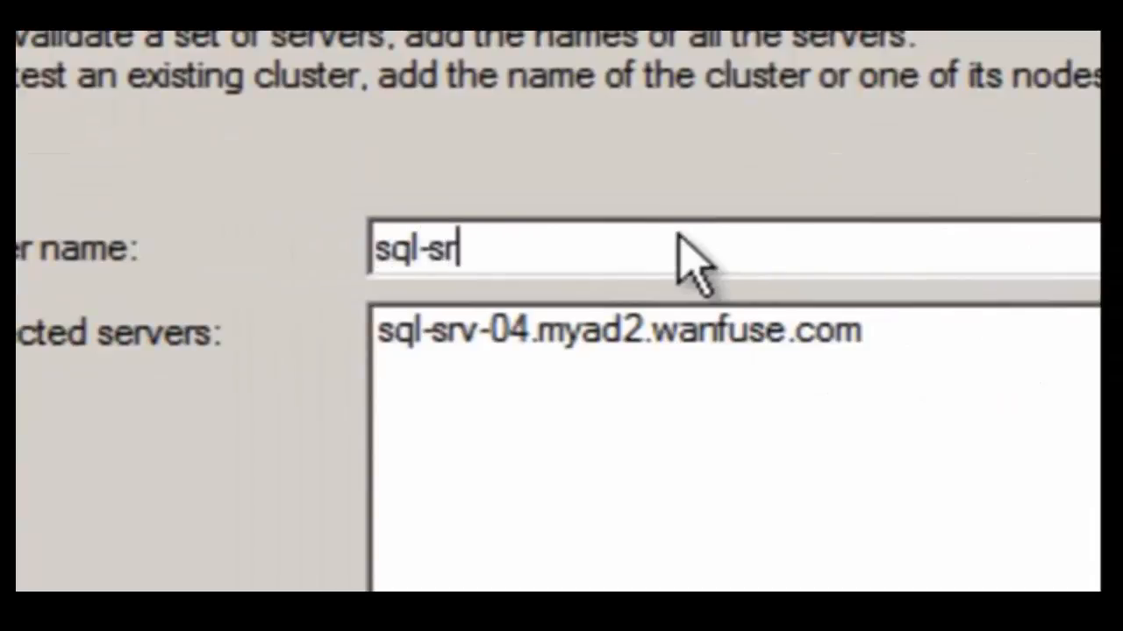
pyautogui.write('v-05')
pyautogui.press('Return')
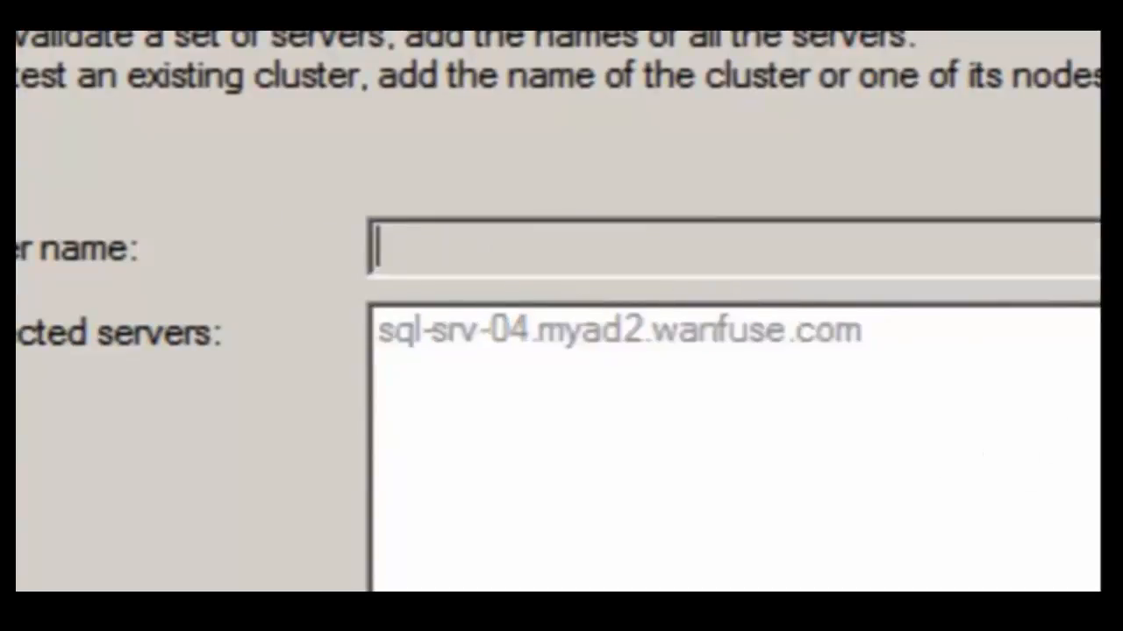
pyautogui.write('sql')
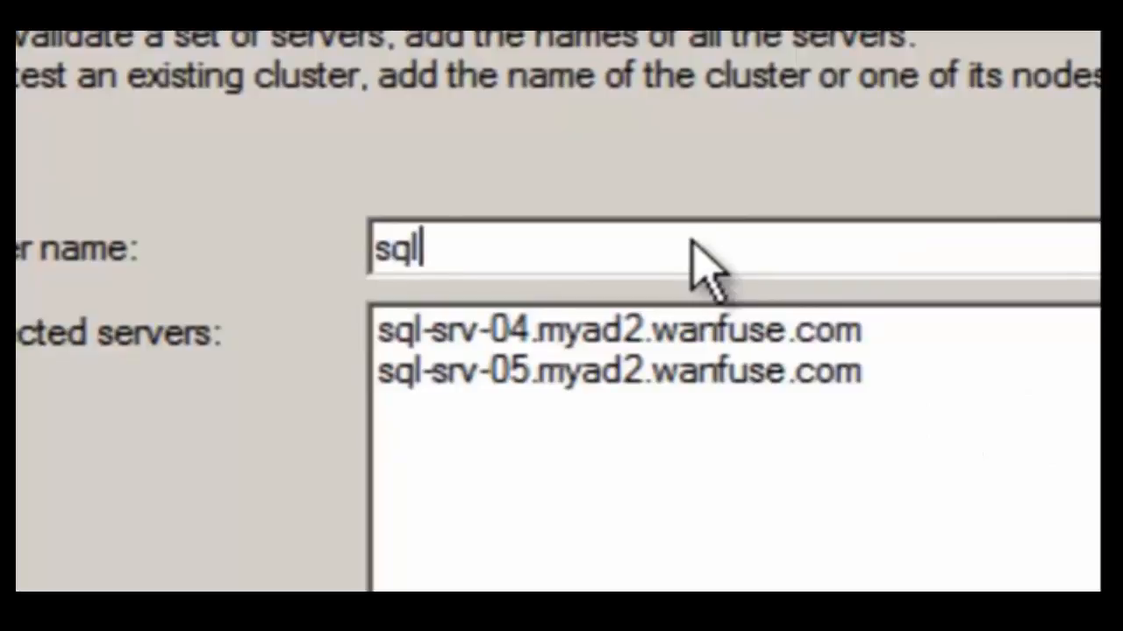
pyautogui.write('-srv-065')
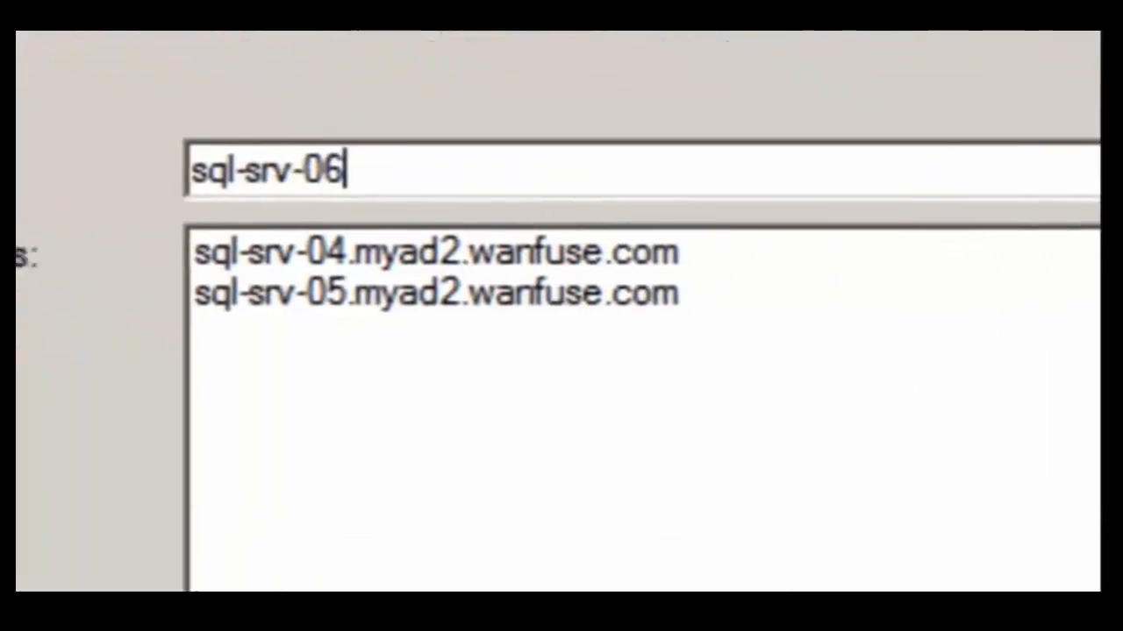
pyautogui.click(1035, 156)
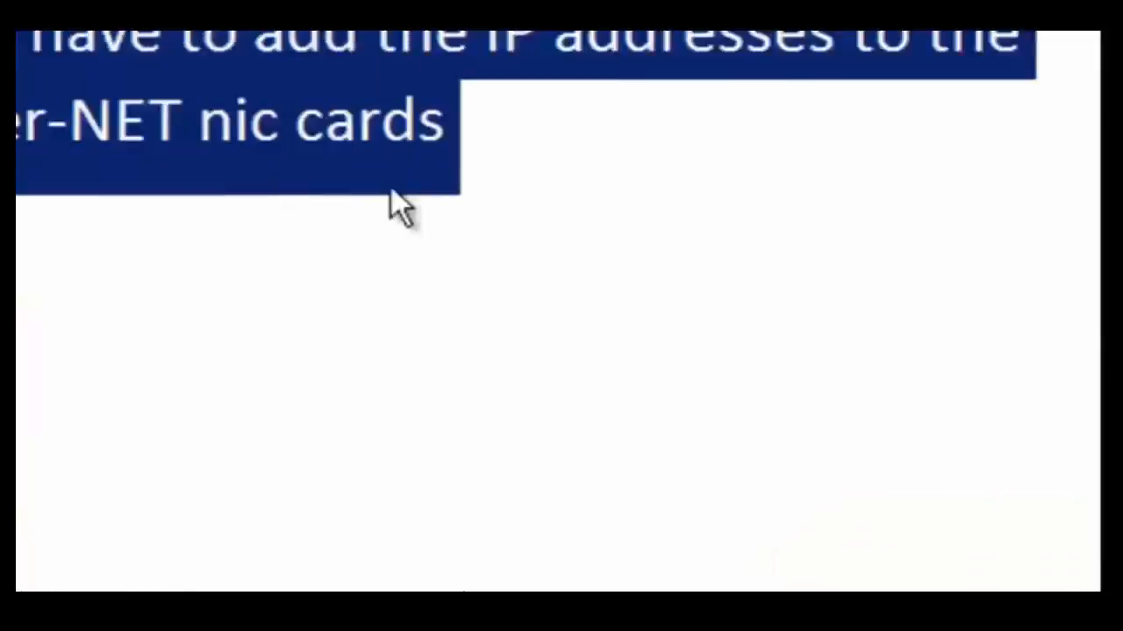
# - Switch to WordPad and replace the old note with "Adding the network ip to the second nic resolved the slow resolution"
pyautogui.click(390, 190)
pyautogui.moveTo(606, 254); pyautogui.dragTo(92, 112)
pyautogui.press('Delete')
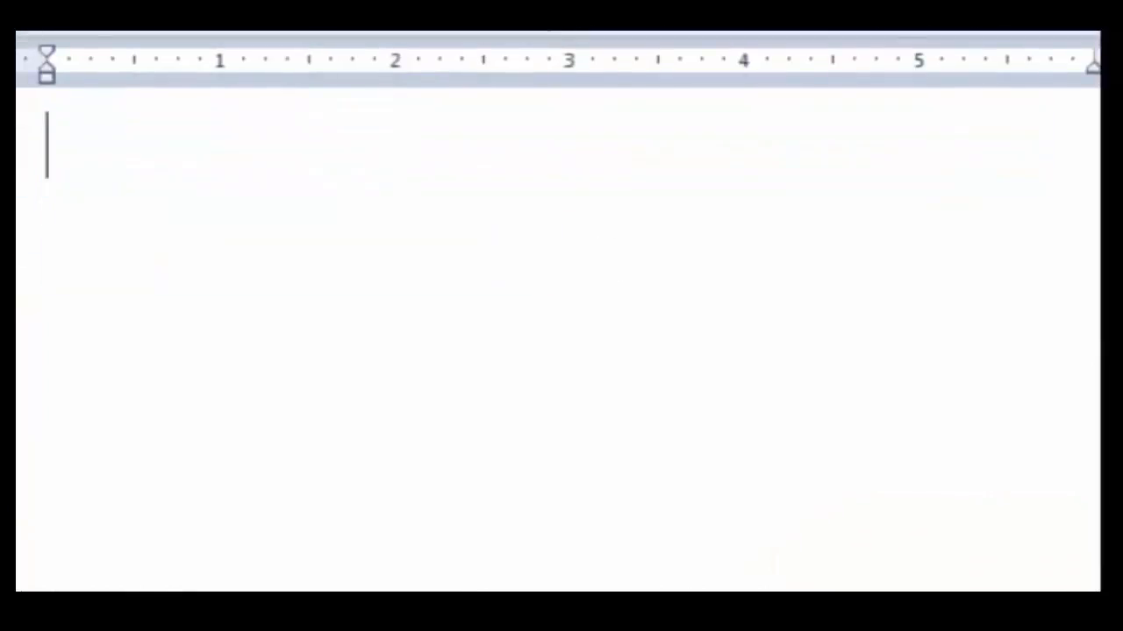
pyautogui.write('Add')
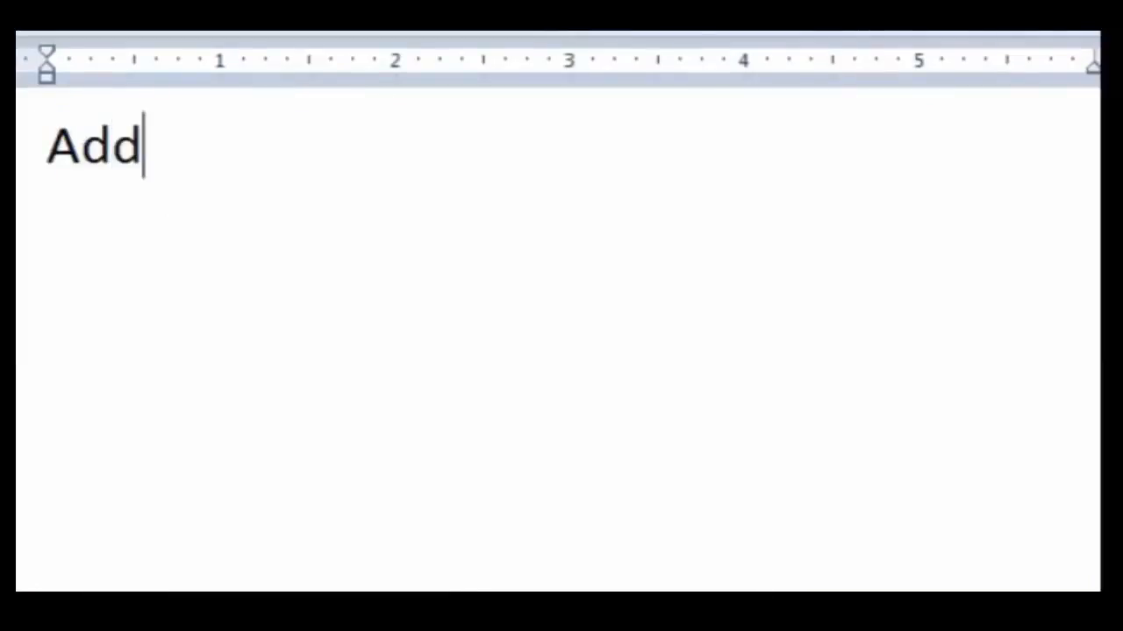
pyautogui.write('ing the network')
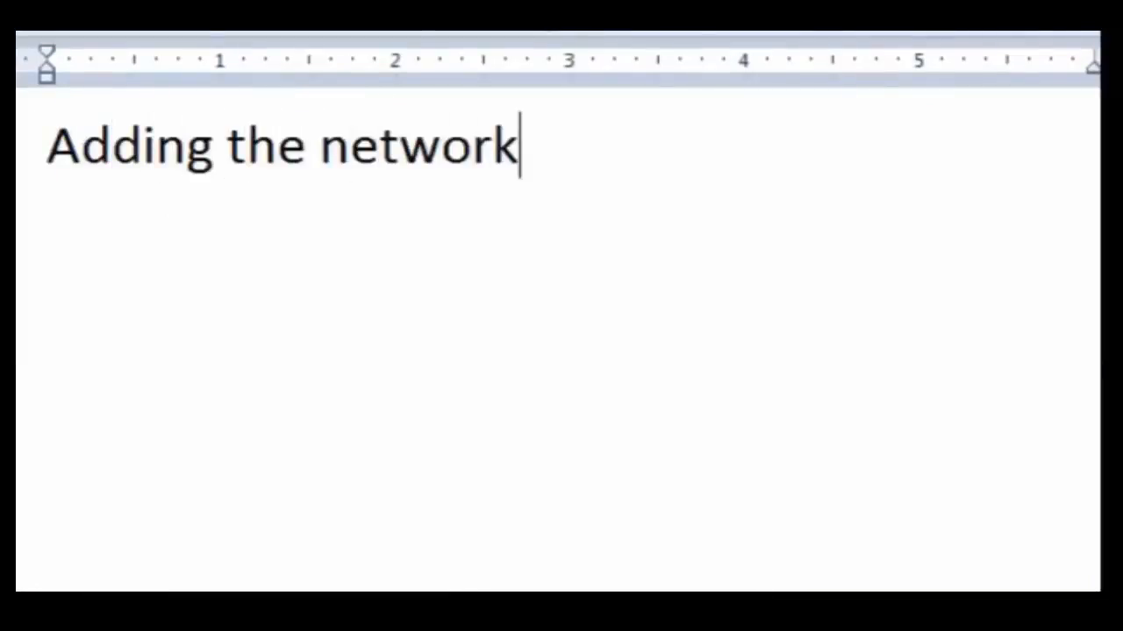
pyautogui.write(' ip ')
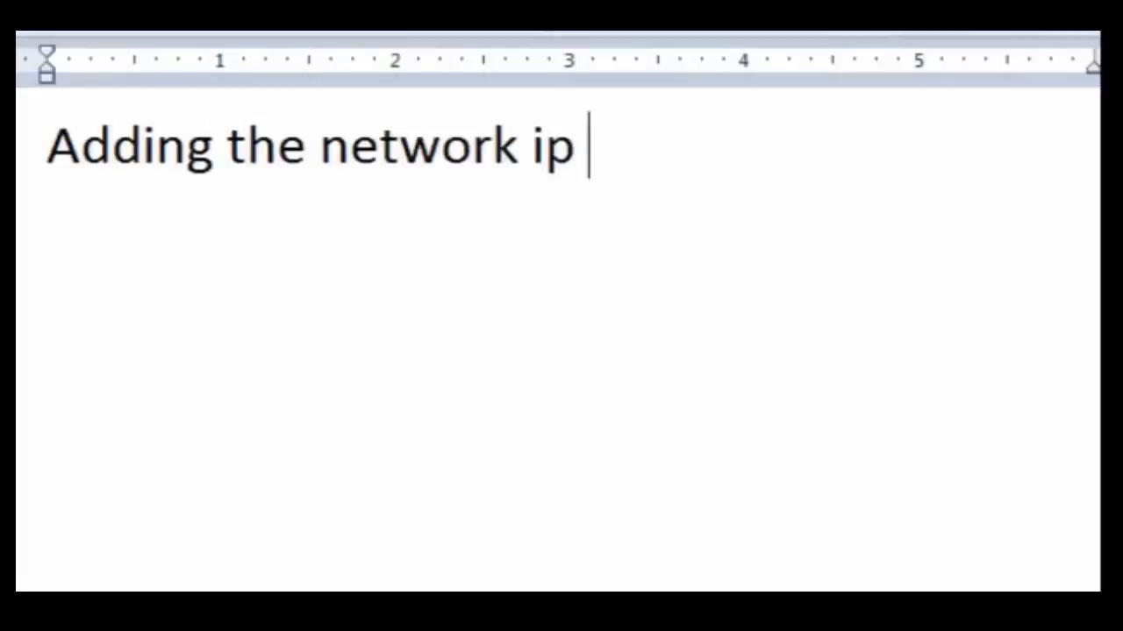
pyautogui.write('to the second n')
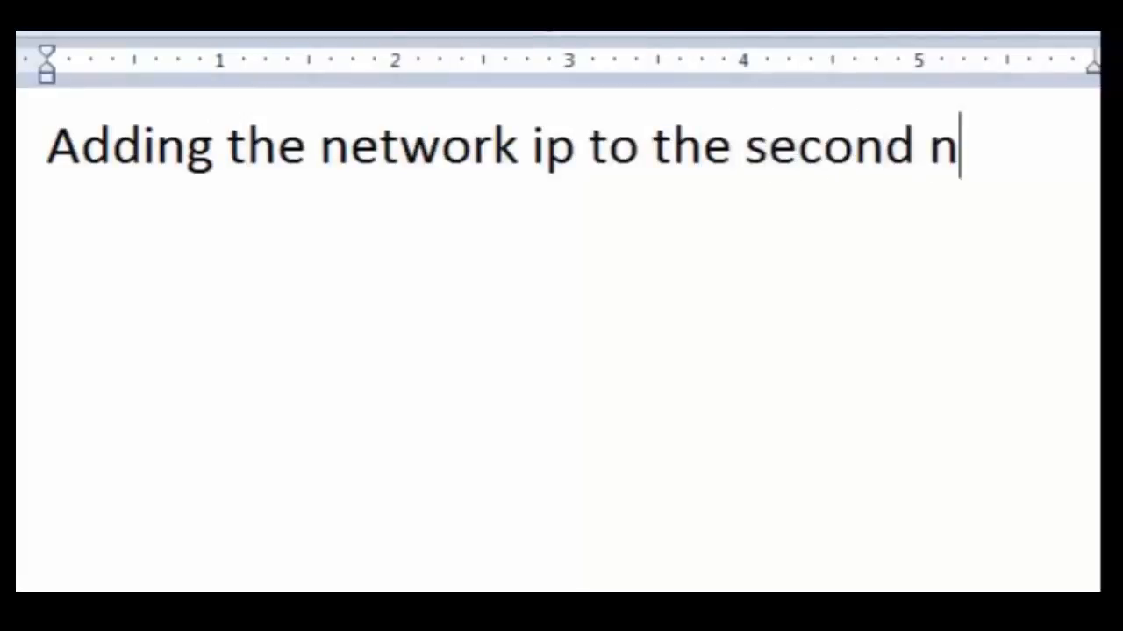
pyautogui.write('ic resolved t')
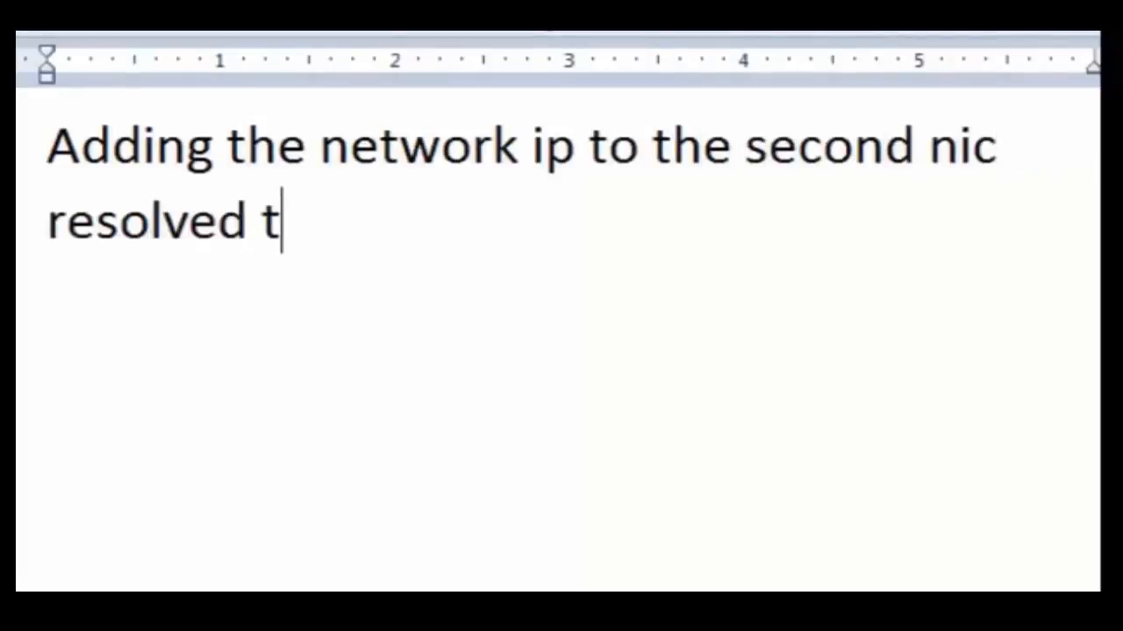
pyautogui.write('he slow ')
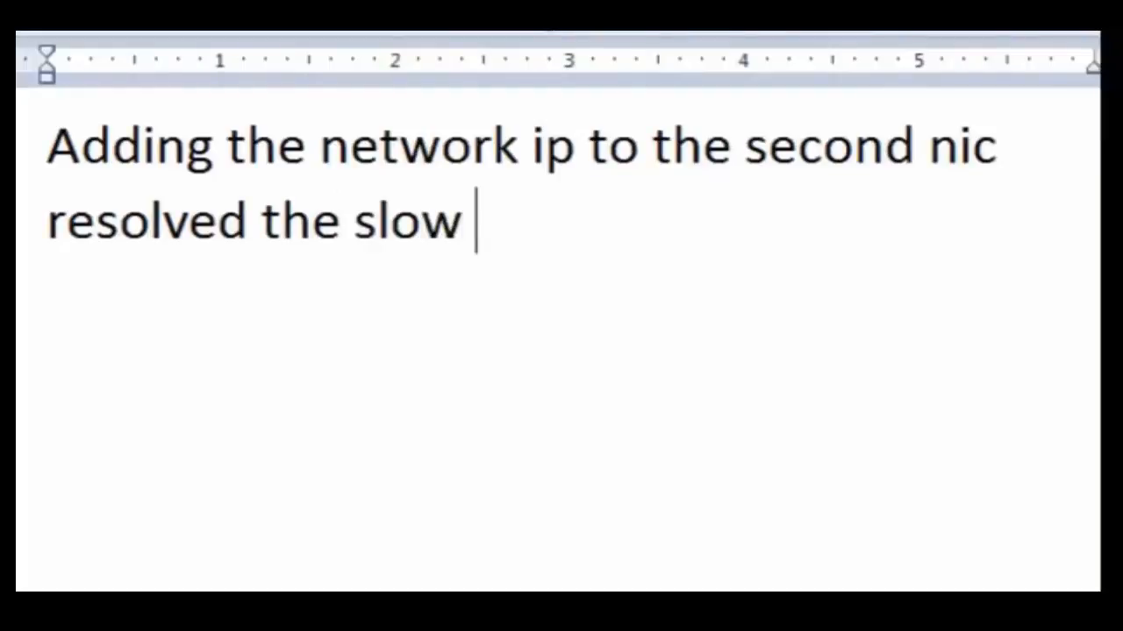
pyautogui.write('resolution i')
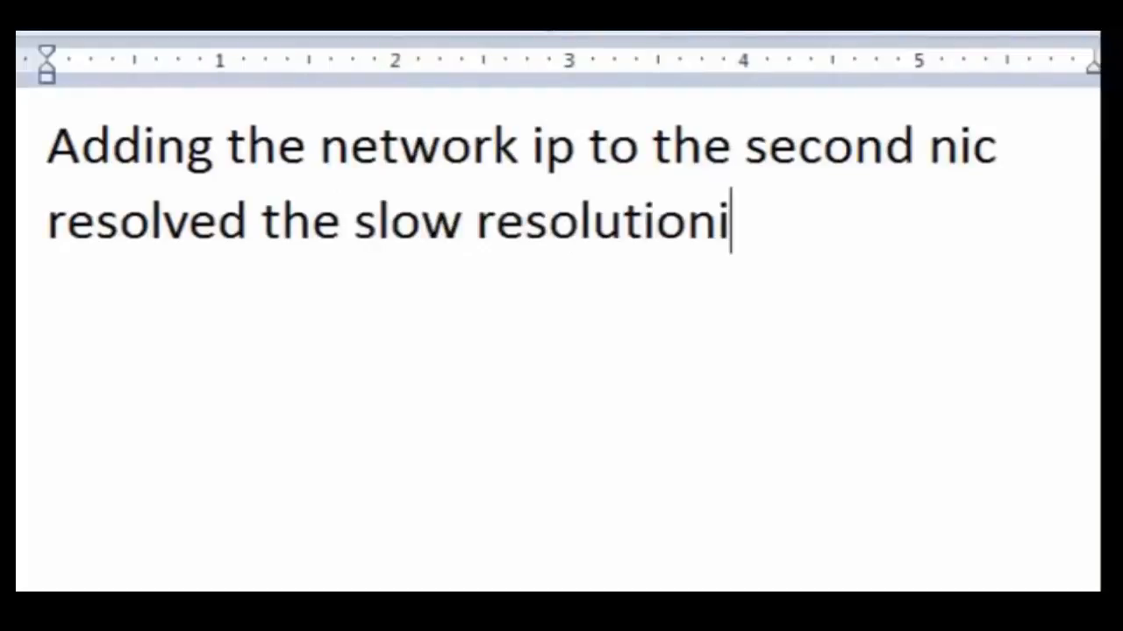
pyautogui.press('BackSpace')
# - Complete the note's sentence with "issue because it was resorting to a broadcast..."
pyautogui.write('issue bec')
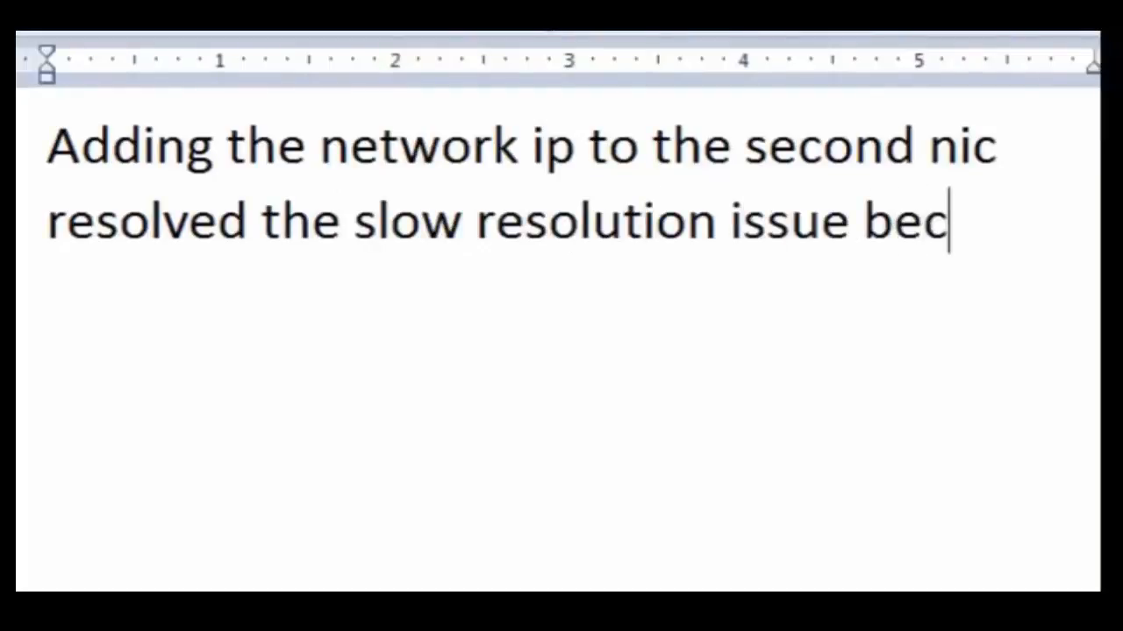
pyautogui.write('ause it was')
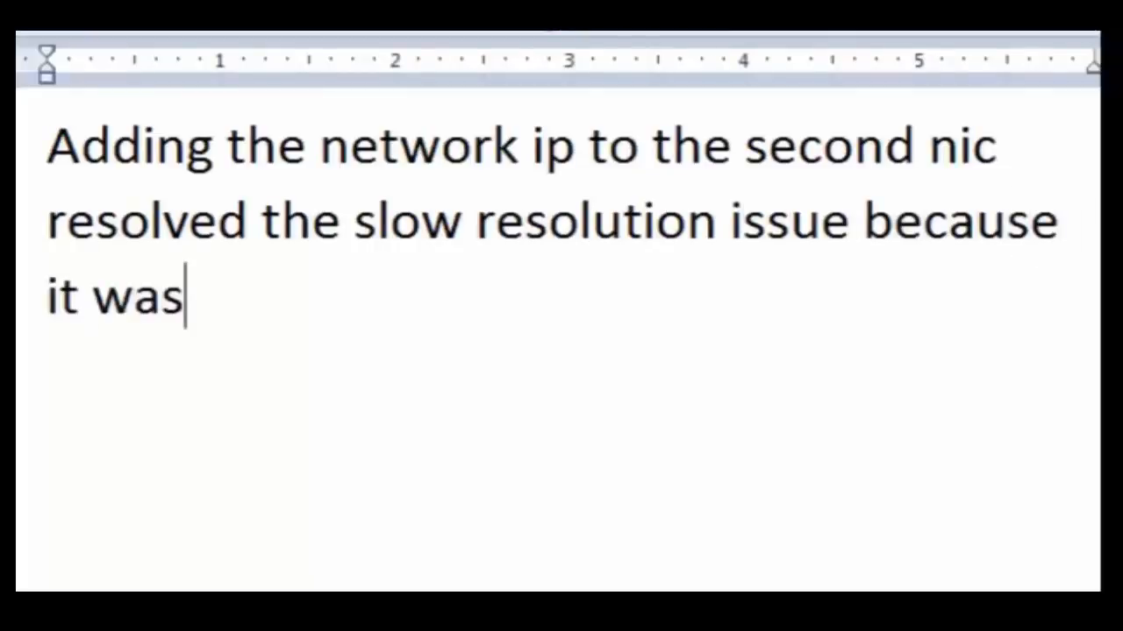
pyautogui.write(' resorting ')
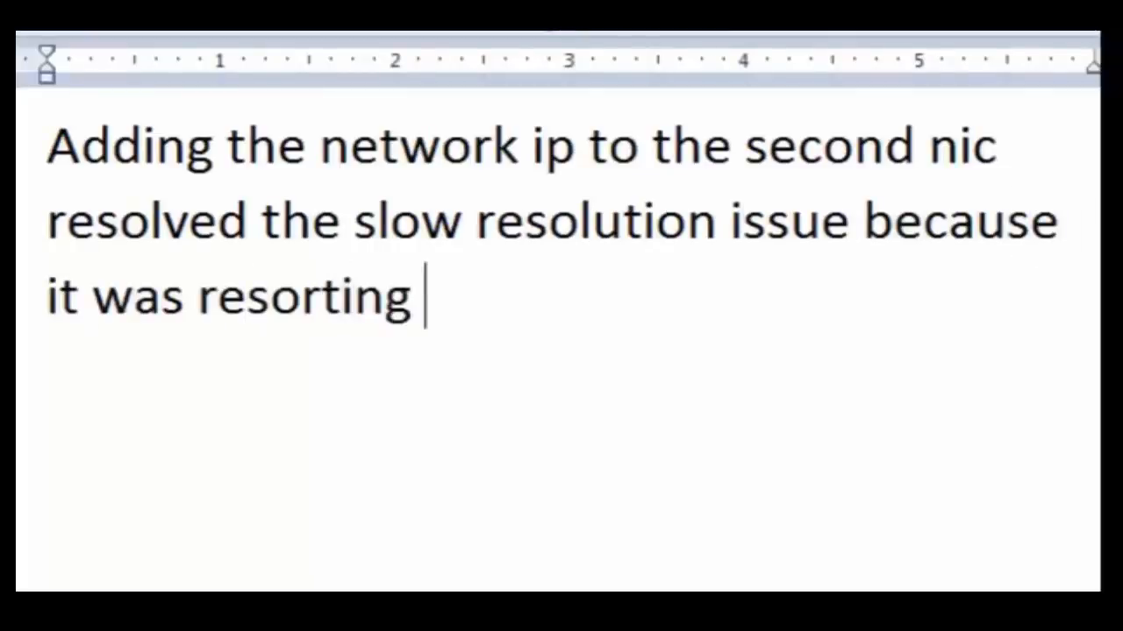
pyautogui.write('to a bora')
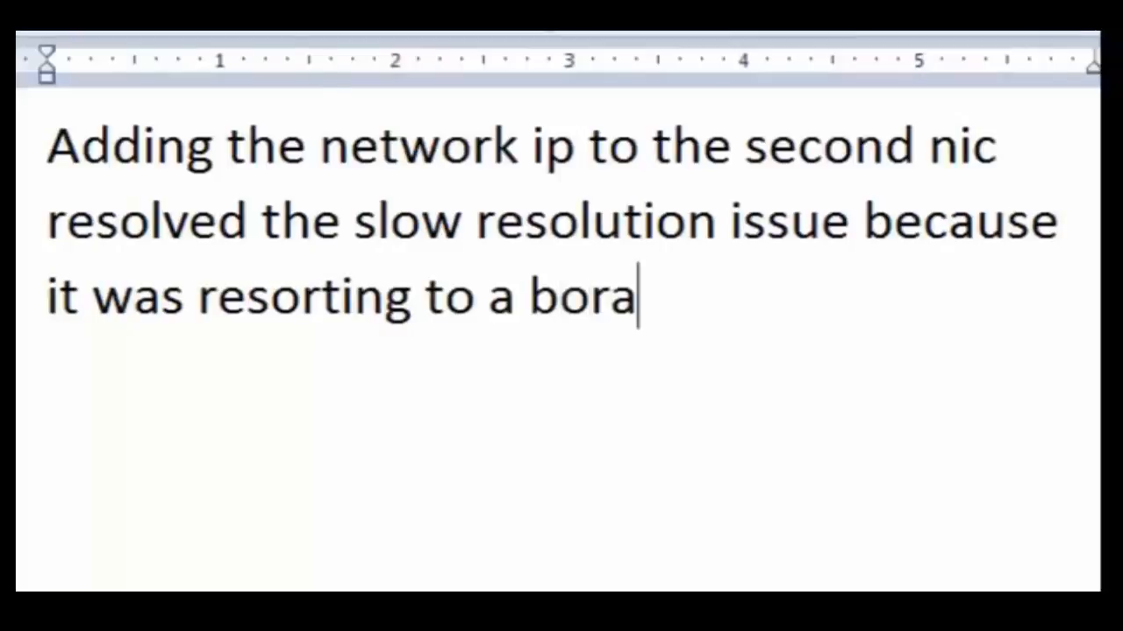
pyautogui.press('BackSpace')
pyautogui.press('BackSpace')
pyautogui.press('BackSpace')
pyautogui.write('roadcast...')
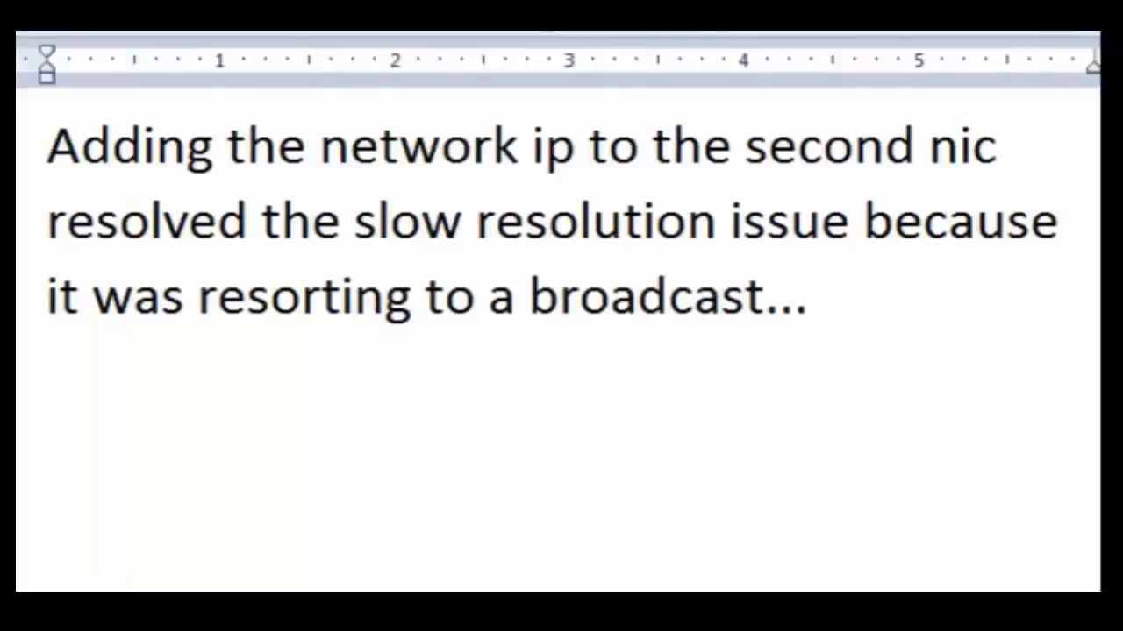
pyautogui.click(19, 158)
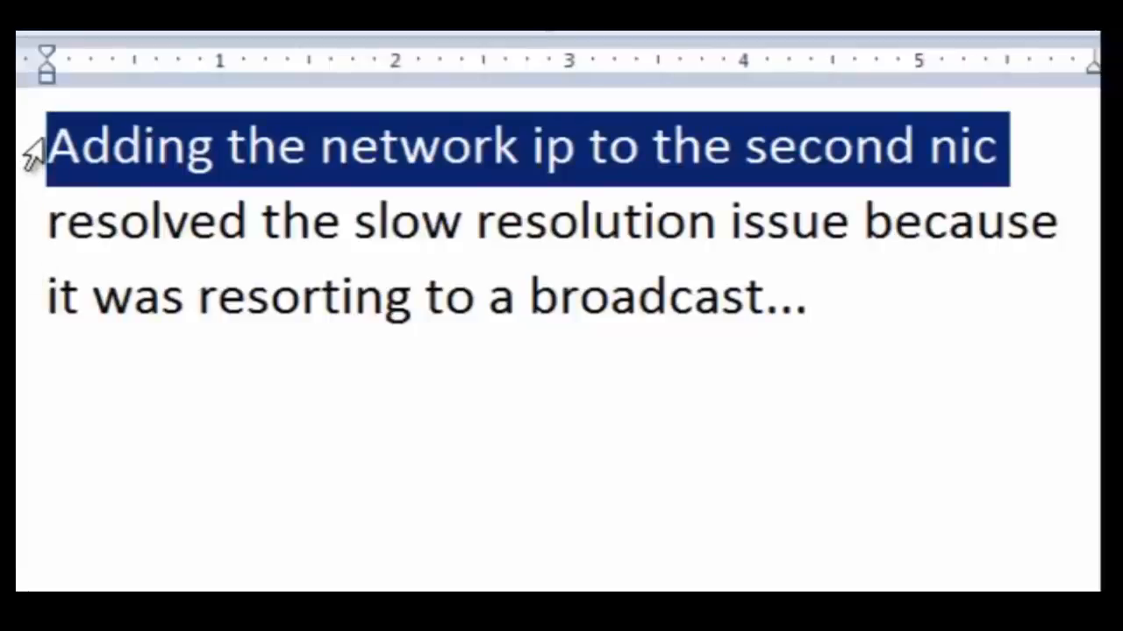
pyautogui.click(23, 228)
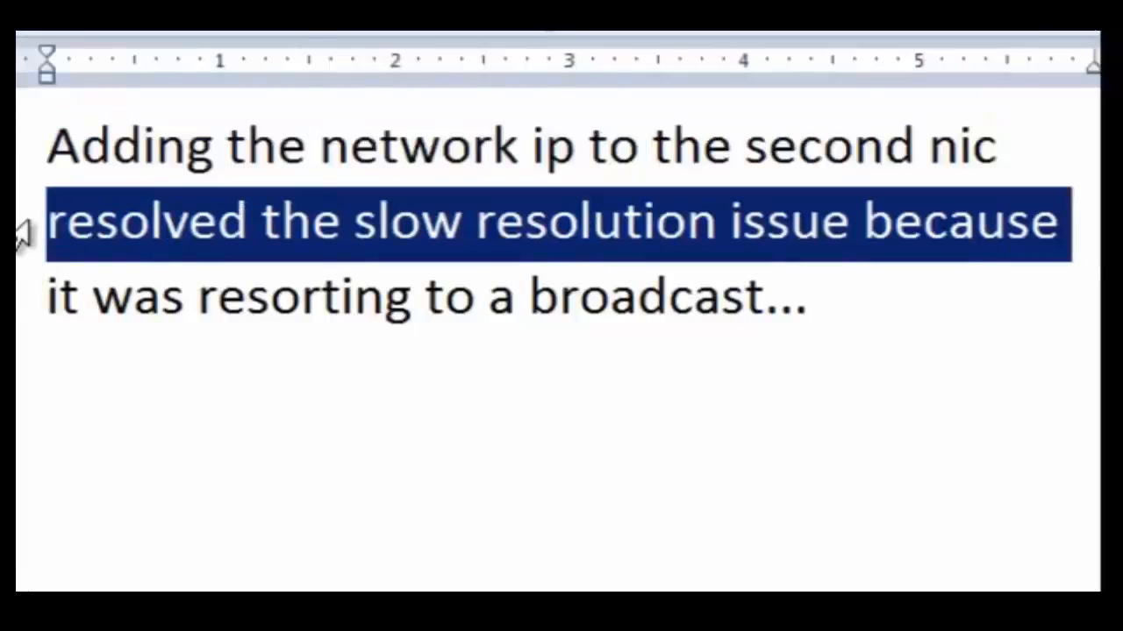
pyautogui.click(23, 296)
pyautogui.moveTo(31, 158); pyautogui.dragTo(23, 307)
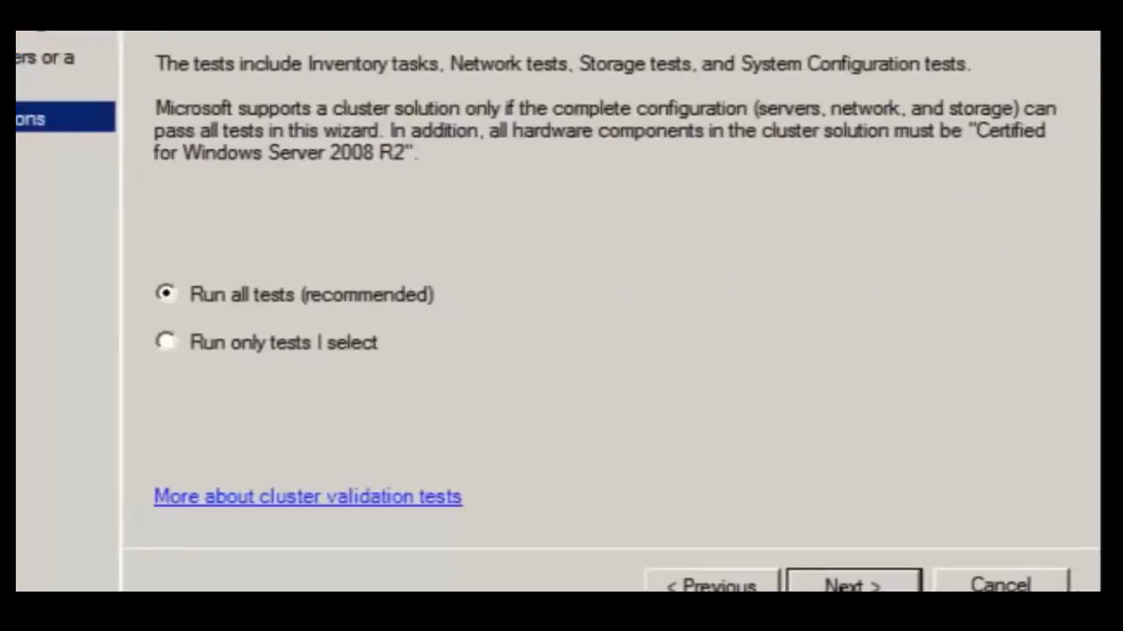
# - Return to the validation wizard, keep the option to run all tests, and start the validation
pyautogui.click(852, 586)
pyautogui.click(852, 586)
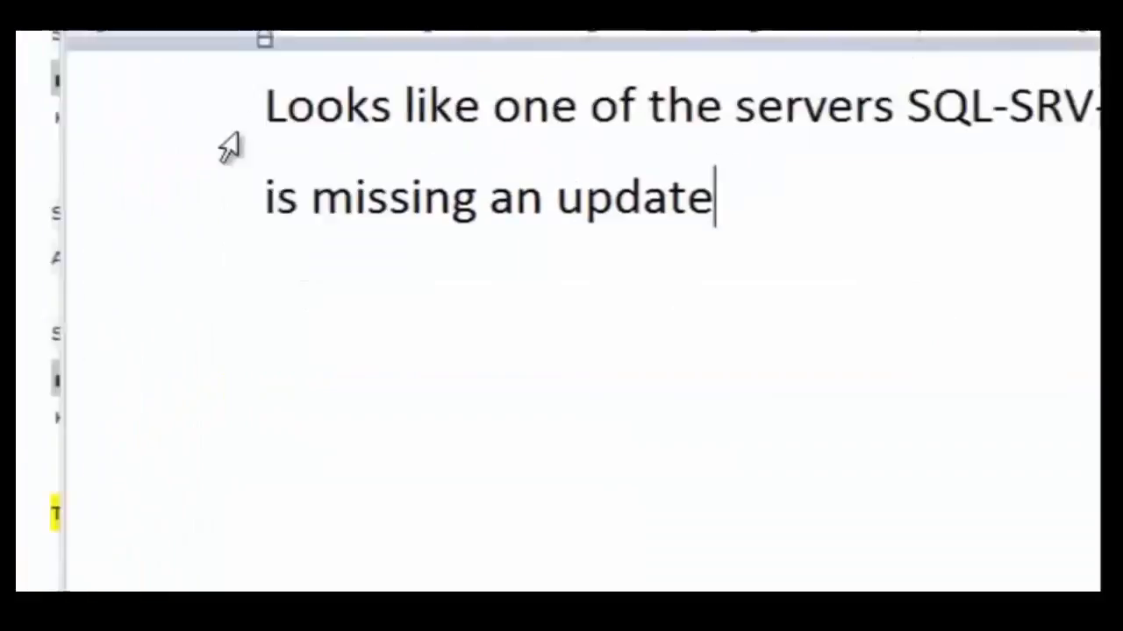
pyautogui.click(89, 227)
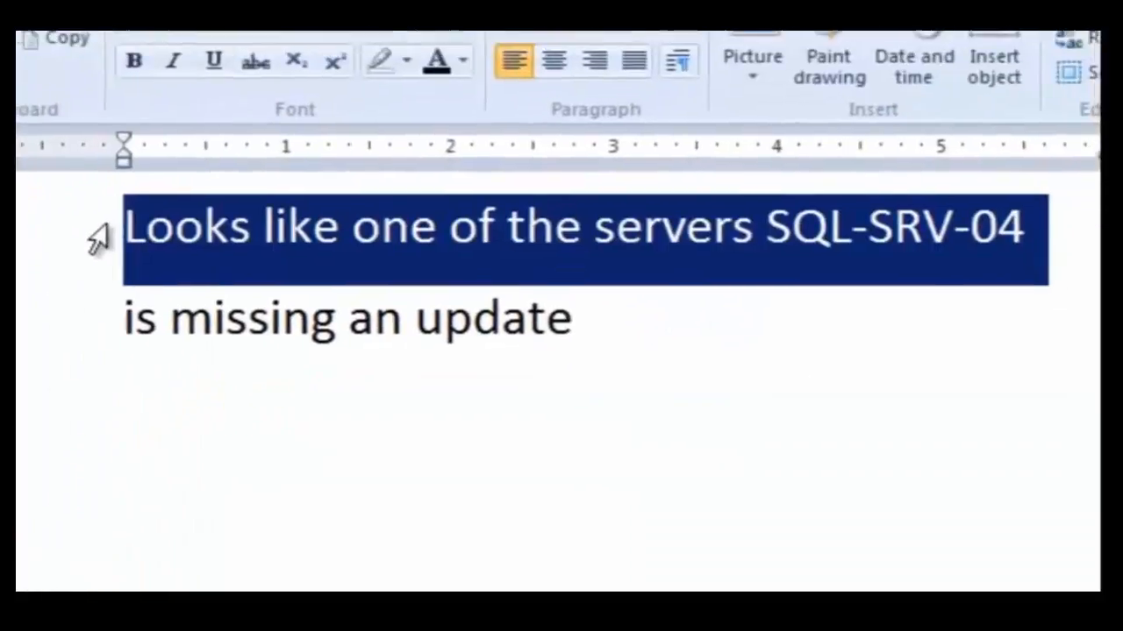
pyautogui.click(87, 321)
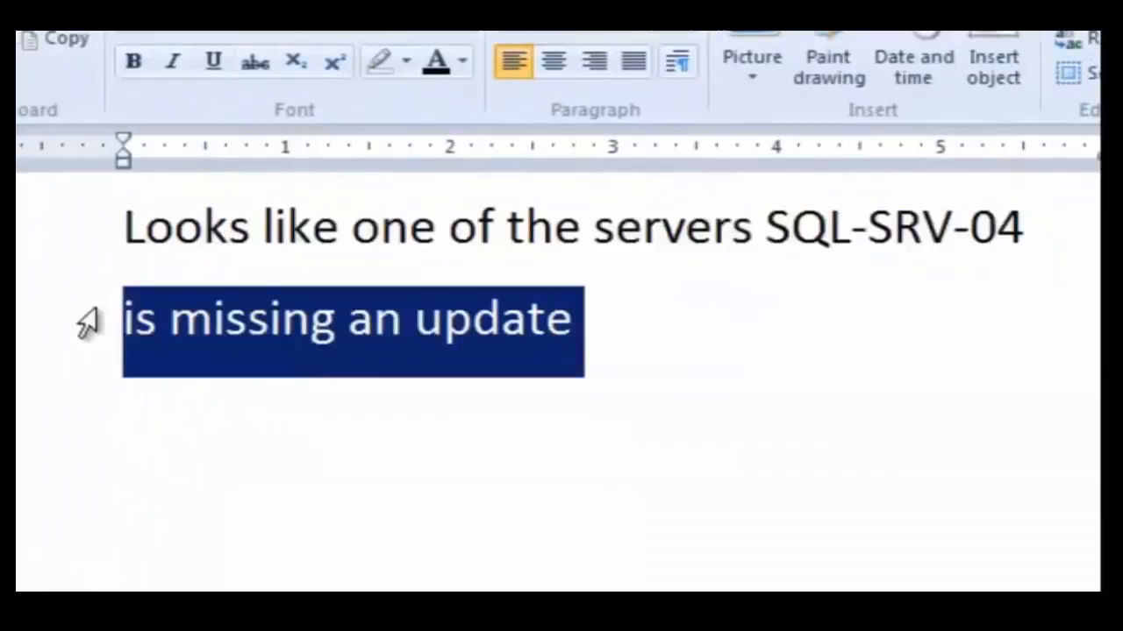